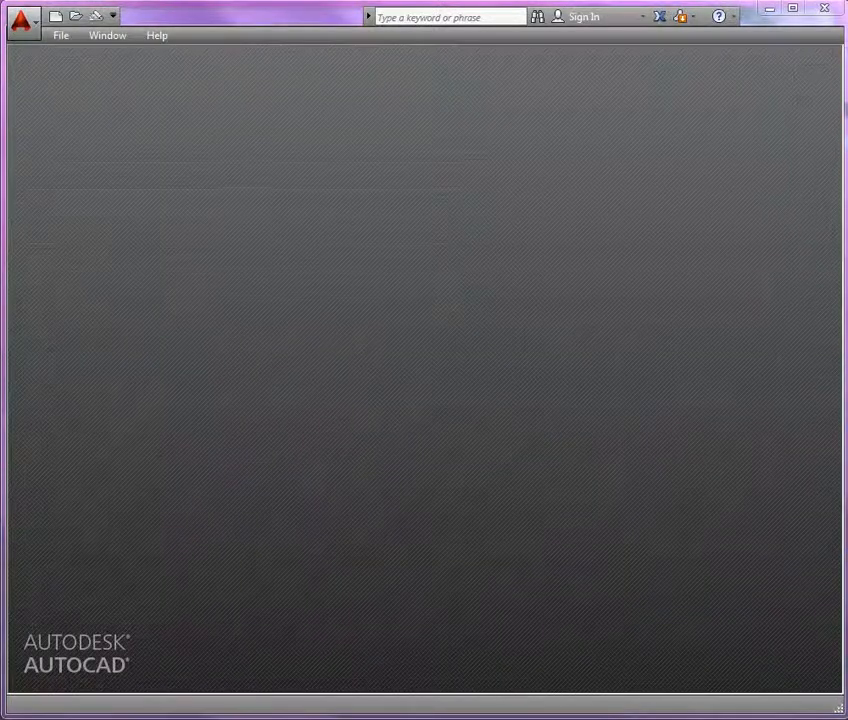
Create a new drawing from the Mech-temp.dwt template
{"action": "left_click", "coordinate": [61, 36]}
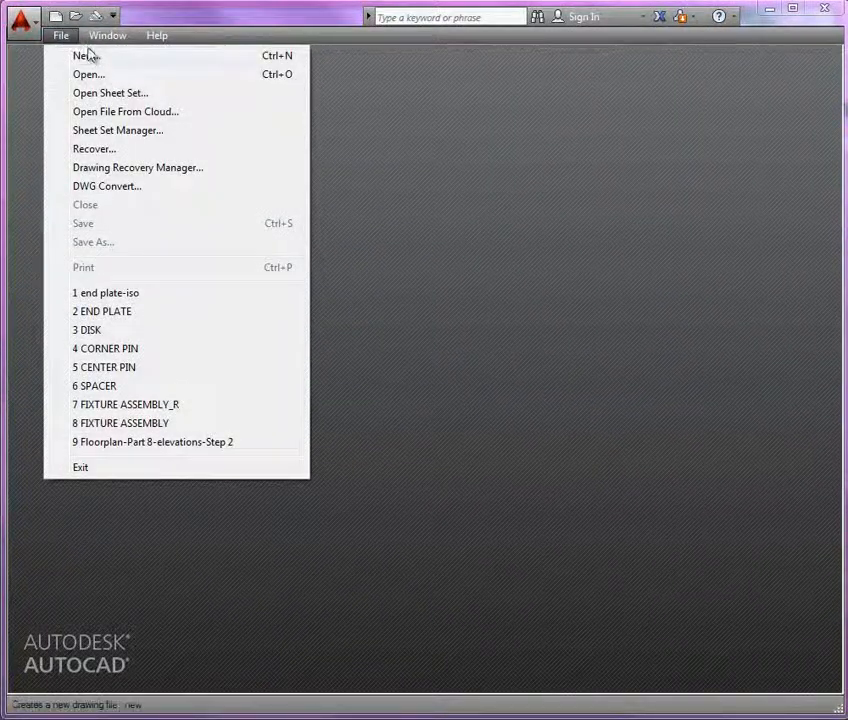
{"action": "left_click", "coordinate": [95, 57]}
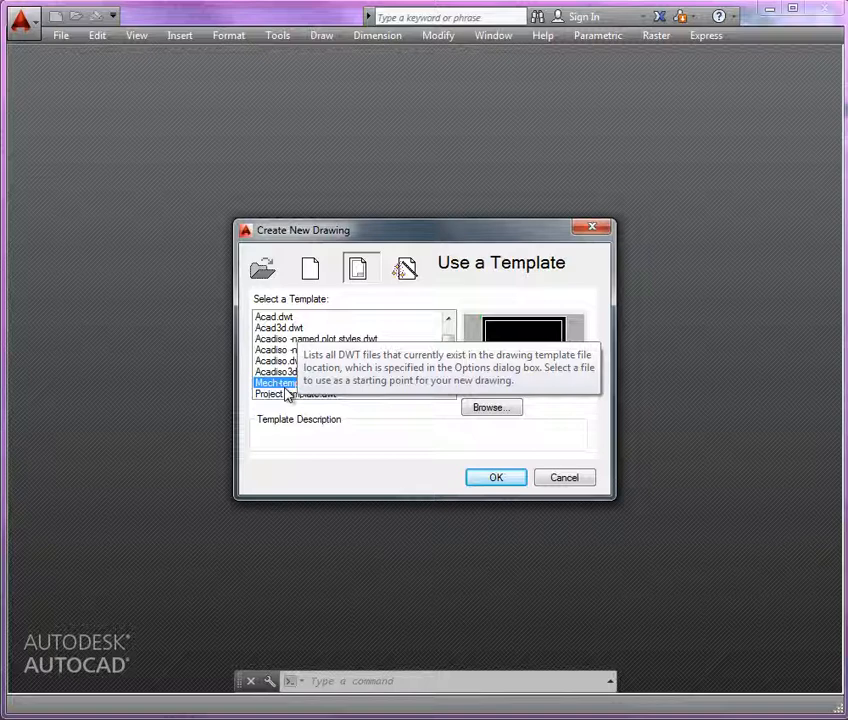
{"action": "left_click", "coordinate": [495, 482]}
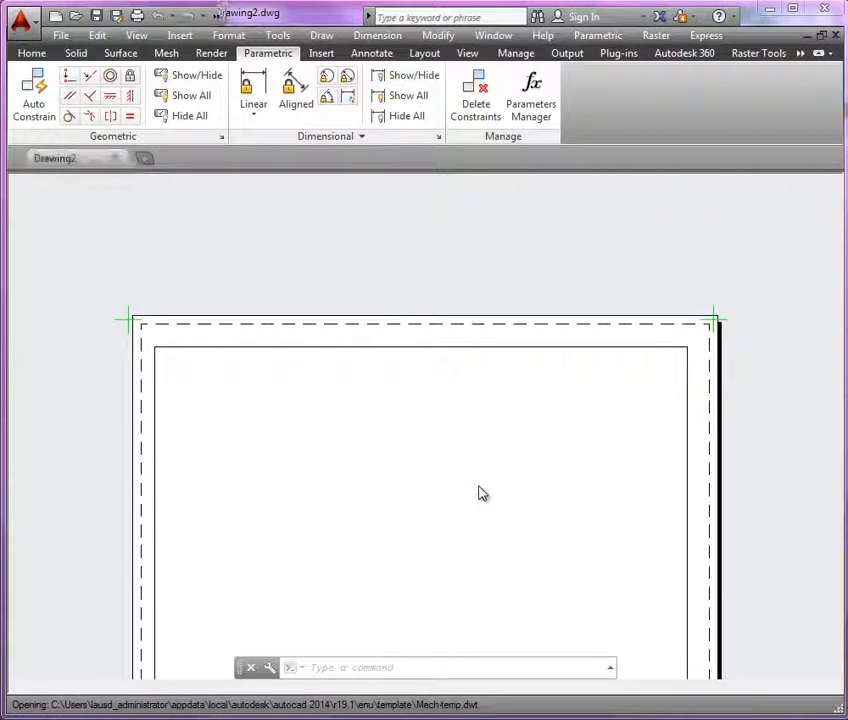
{"action": "middle_click_drag", "start_coordinate": [449, 485], "coordinate": [448, 417]}
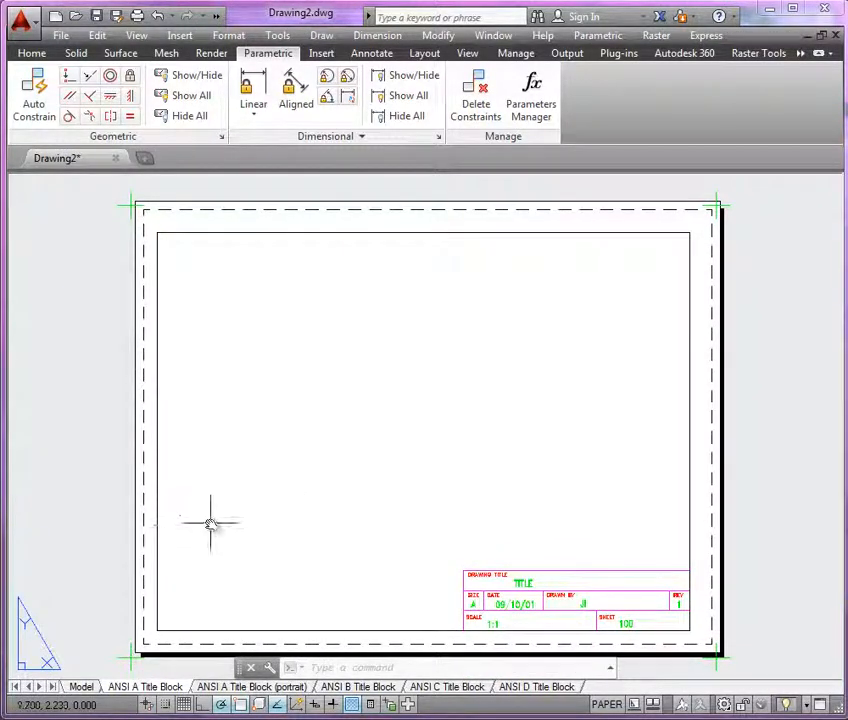
Switch from the ANSI A title block layout to model space and show the Home tools
{"action": "left_click", "coordinate": [82, 686]}
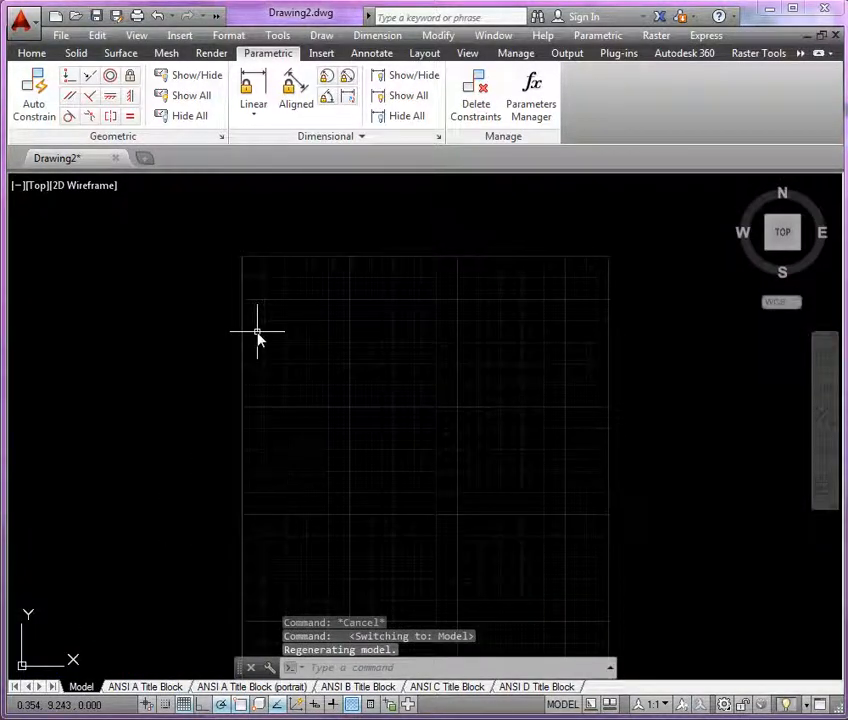
{"action": "left_click", "coordinate": [33, 54]}
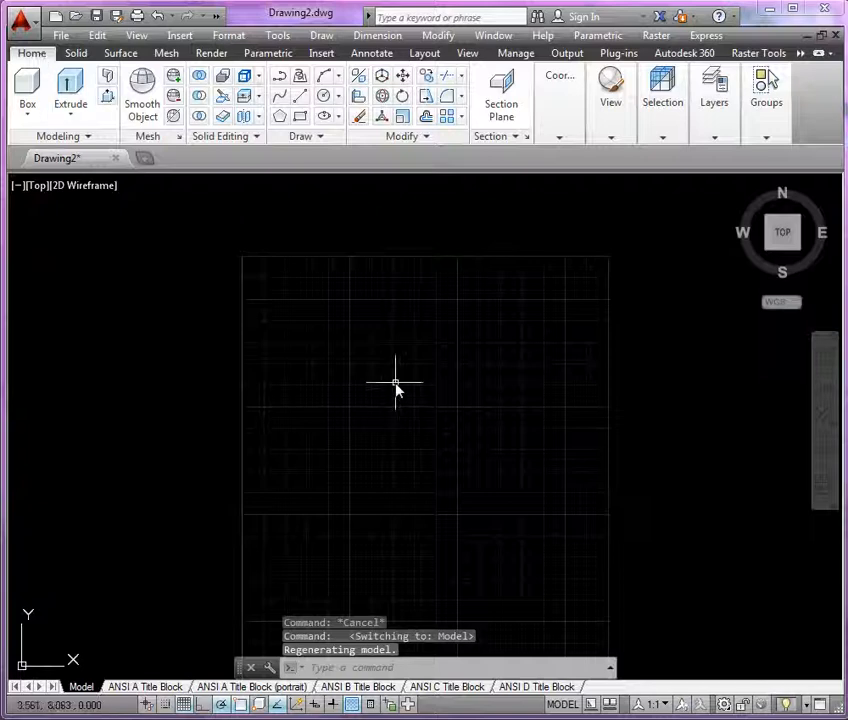
{"action": "middle_click_drag", "start_coordinate": [407, 362], "coordinate": [398, 305]}
{"action": "scroll", "coordinate": [398, 305], "scroll_direction": "down", "scroll_amount": 1}
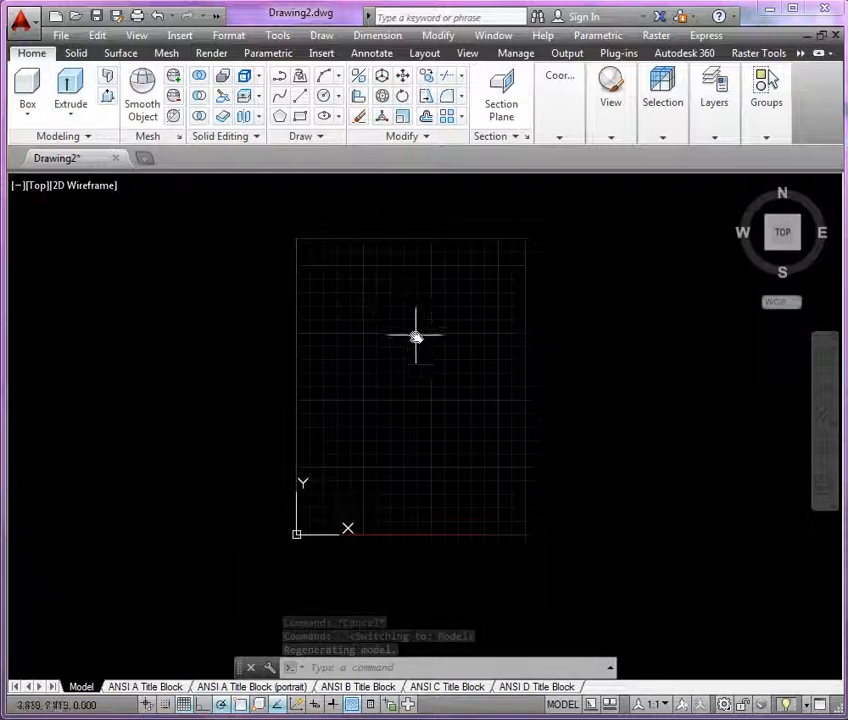
Check which workspace is active and turn off the grid display in model space
{"action": "left_click", "coordinate": [724, 704]}
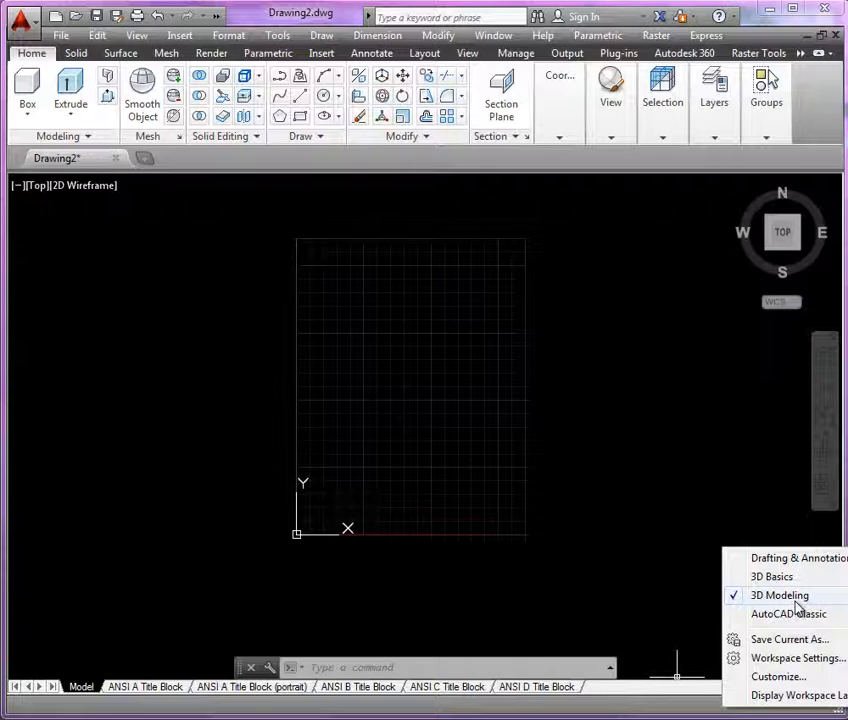
{"action": "left_click", "coordinate": [594, 457]}
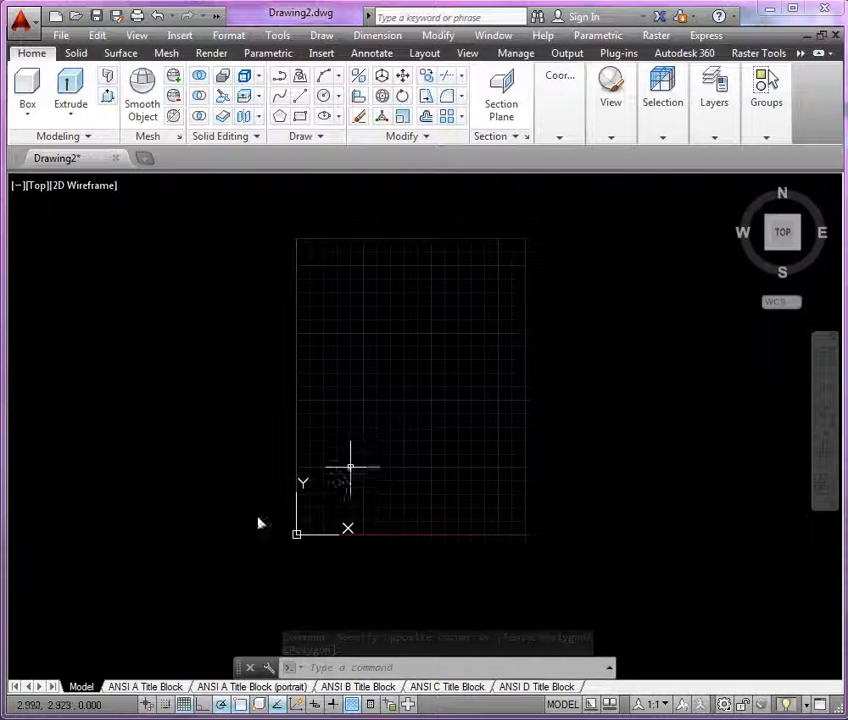
{"action": "left_click", "coordinate": [184, 705]}
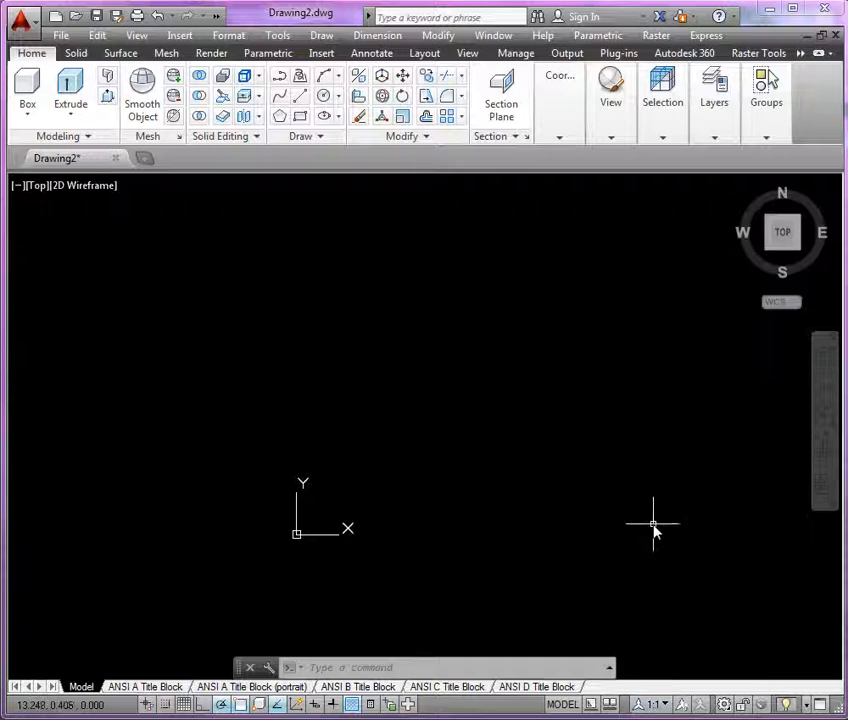
Examine the END PLATE reference drawing in Illustrator, checking its views and dimensions, and return to AutoCAD
{"action": "left_click", "coordinate": [718, 137]}
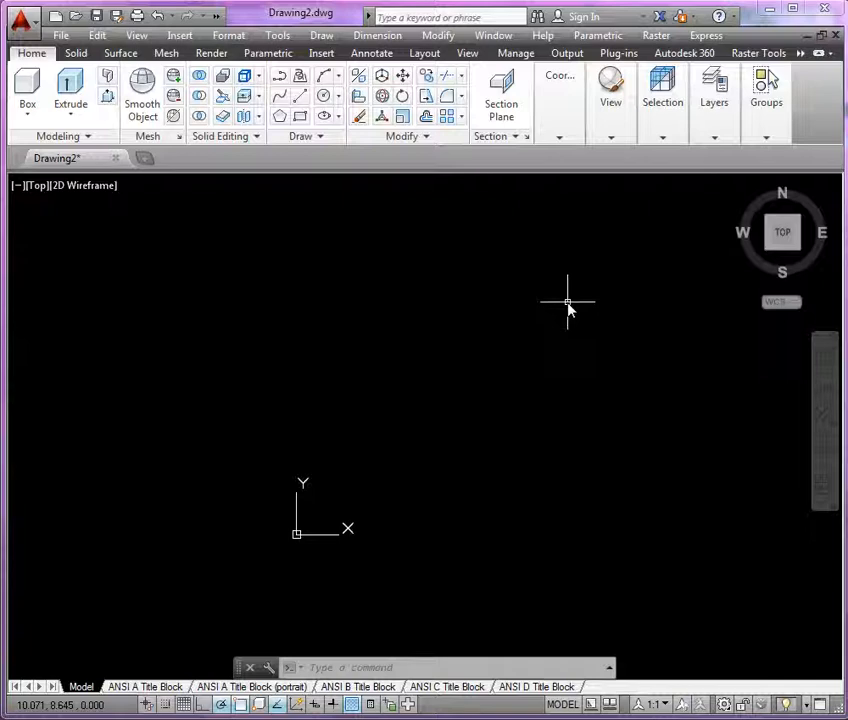
{"action": "key", "text": "alt+Tab"}
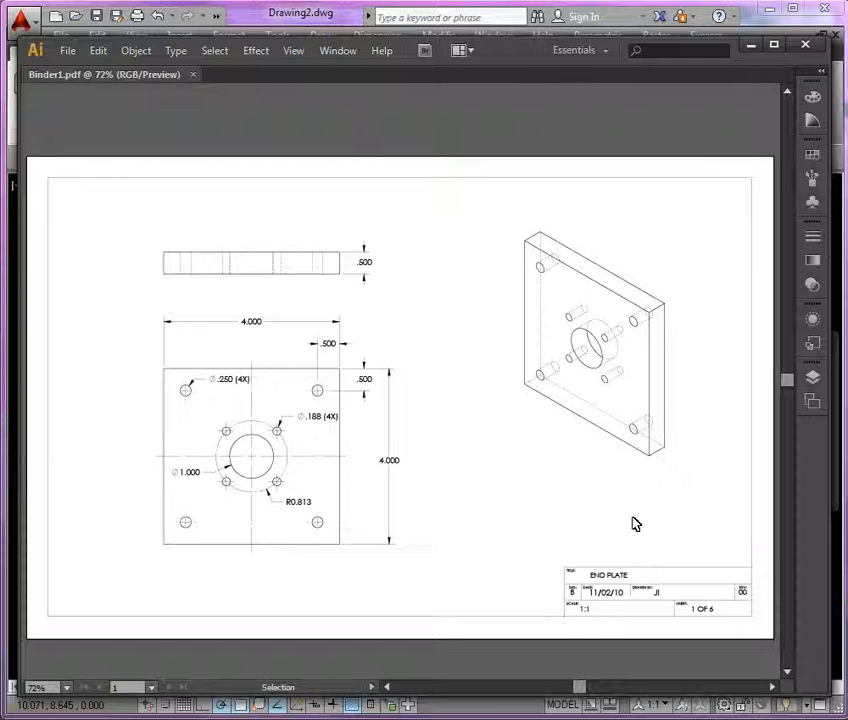
{"action": "key", "text": "alt+Tab"}
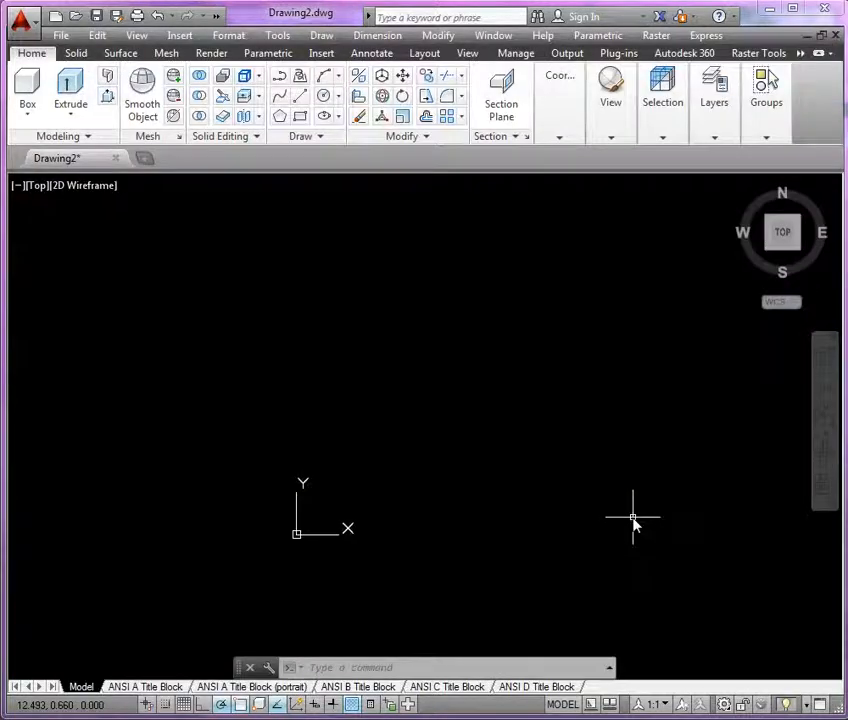
Split model space into two viewports with the Vertical configuration
{"action": "scroll", "coordinate": [465, 440], "scroll_direction": "down", "scroll_amount": 2}
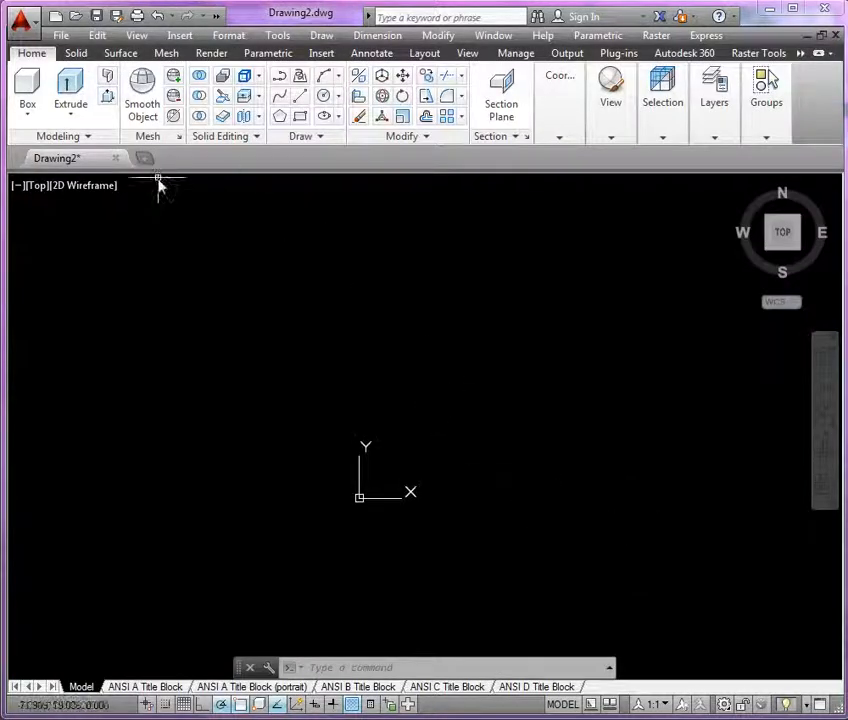
{"action": "left_click", "coordinate": [140, 36]}
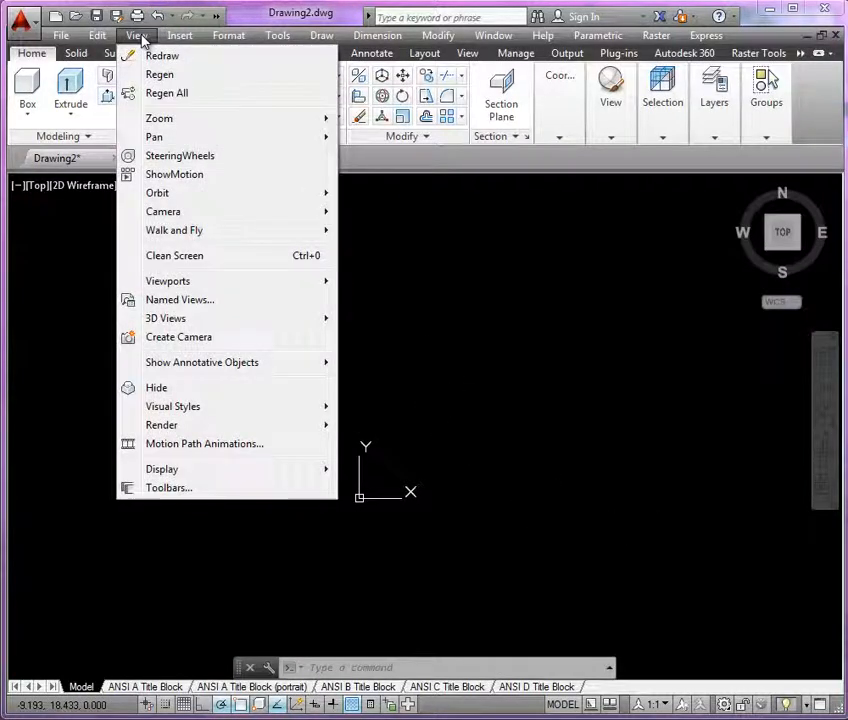
{"action": "mouse_move", "coordinate": [176, 283]}
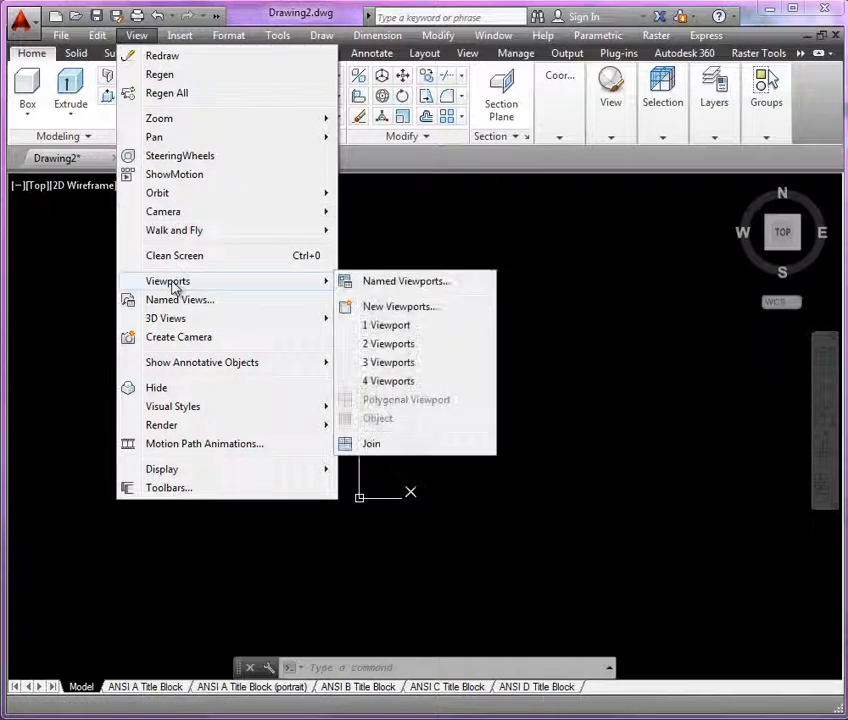
{"action": "left_click", "coordinate": [386, 344]}
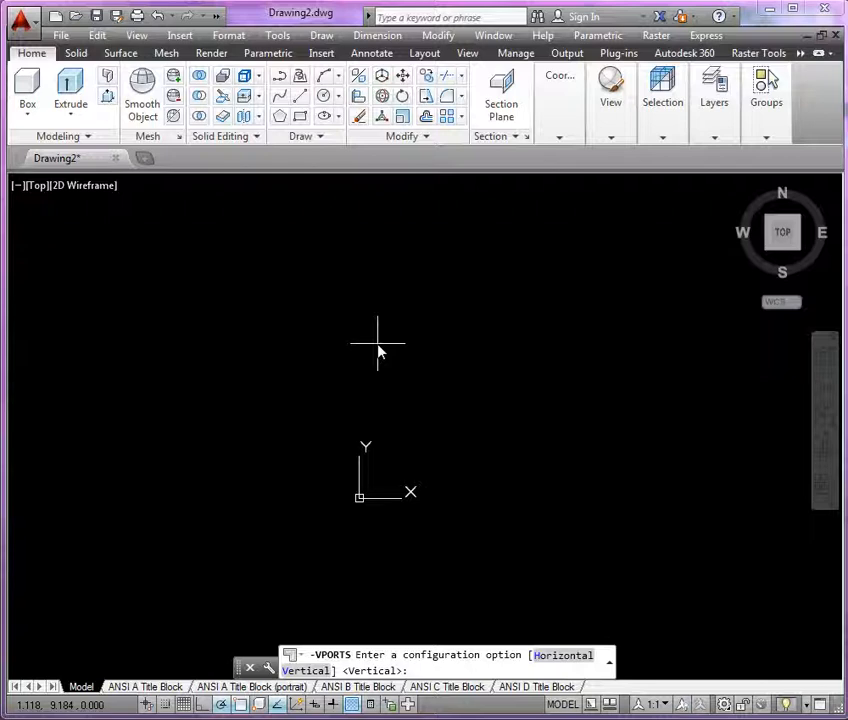
{"action": "key", "text": "Return"}
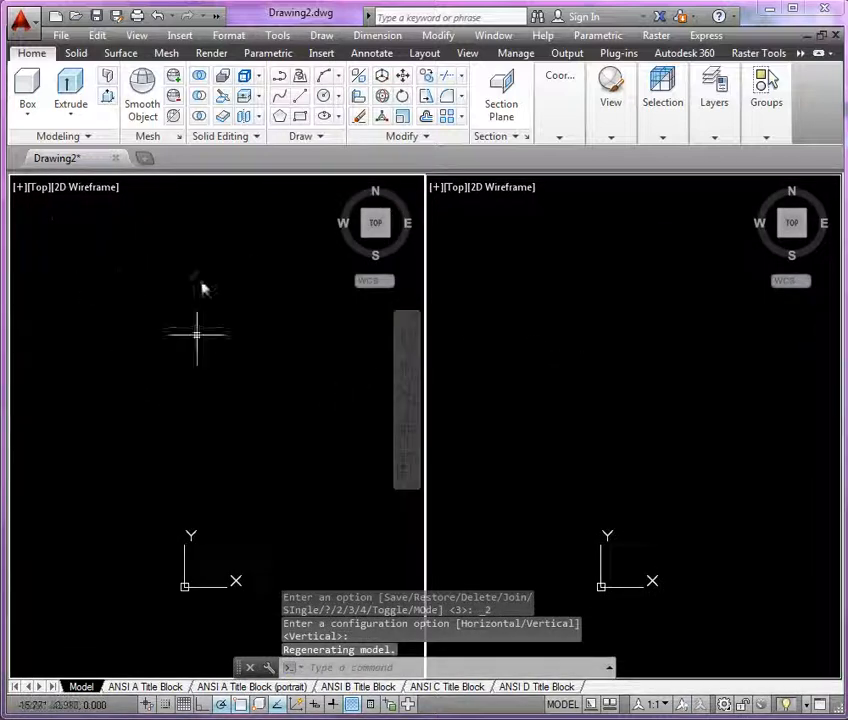
Set the right viewport to the SW Isometric view and turn on its grid
{"action": "left_click", "coordinate": [508, 349]}
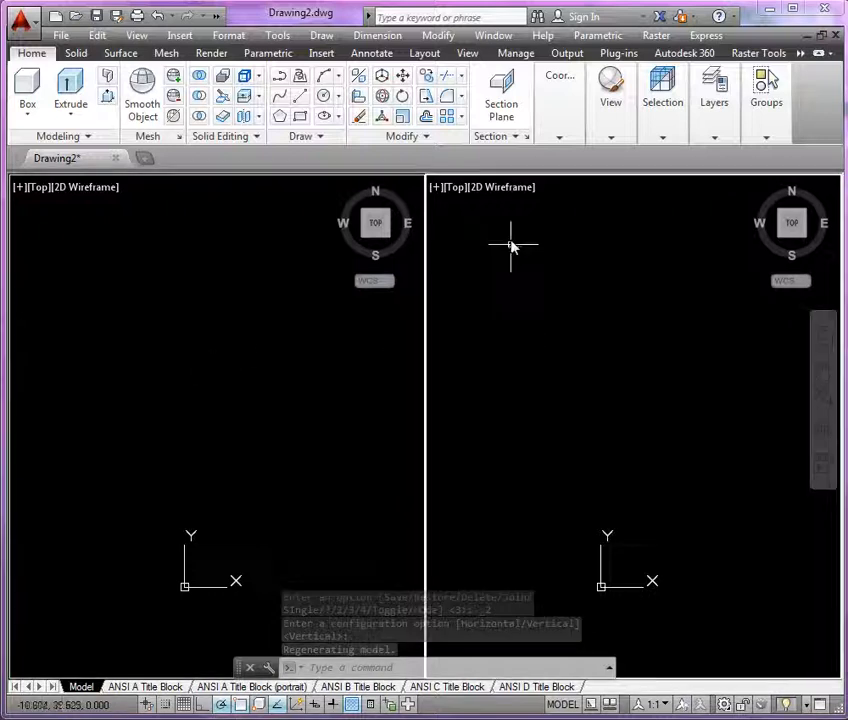
{"action": "left_click", "coordinate": [460, 190]}
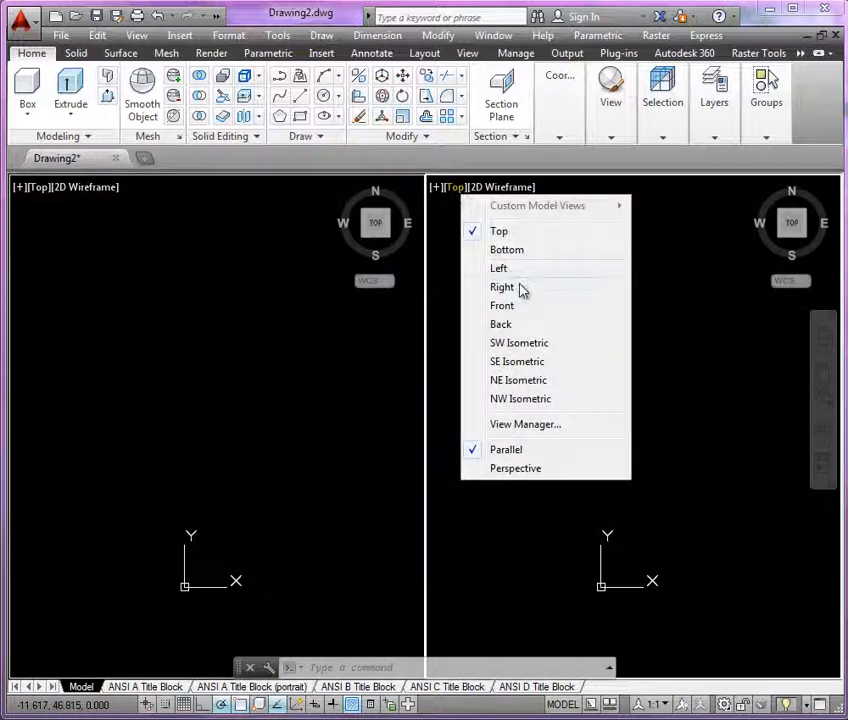
{"action": "left_click", "coordinate": [519, 343]}
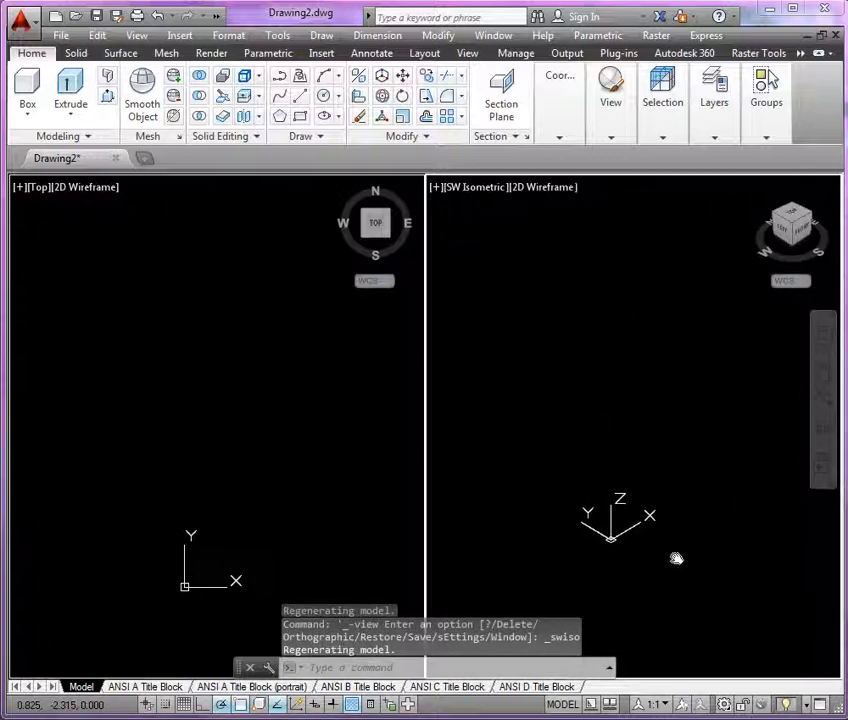
{"action": "left_click", "coordinate": [184, 704]}
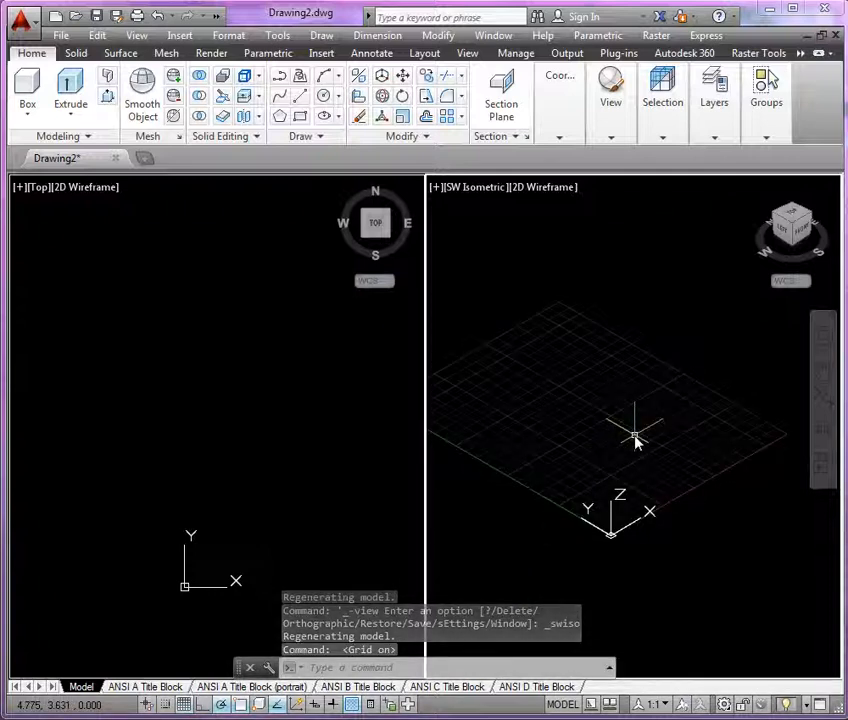
{"action": "left_click", "coordinate": [800, 285]}
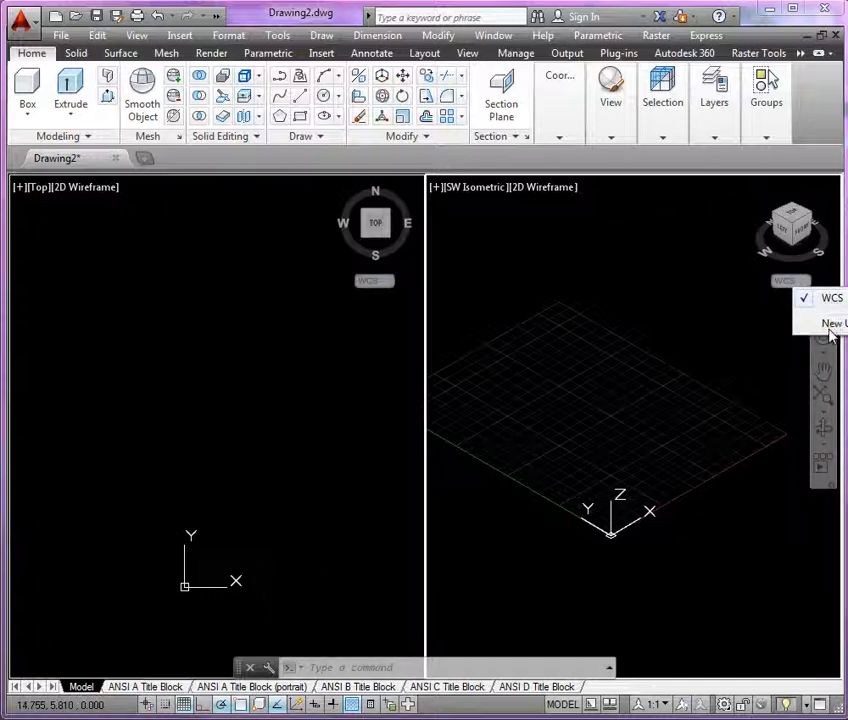
{"action": "left_click", "coordinate": [716, 301]}
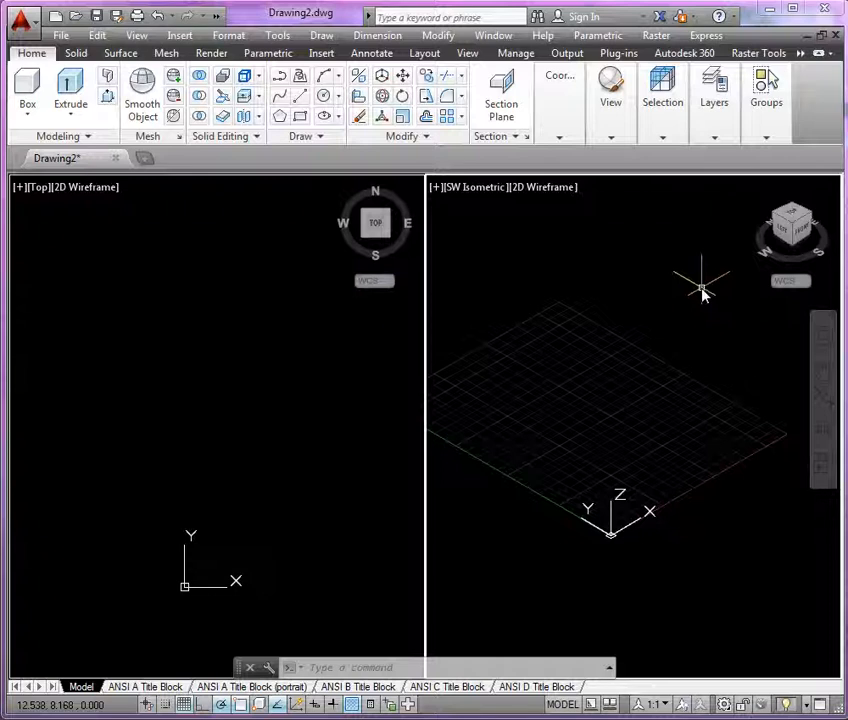
Align the right viewport's UCS to the front plane by applying the Front view, and return that viewport to SW Isometric
{"action": "left_click", "coordinate": [469, 55]}
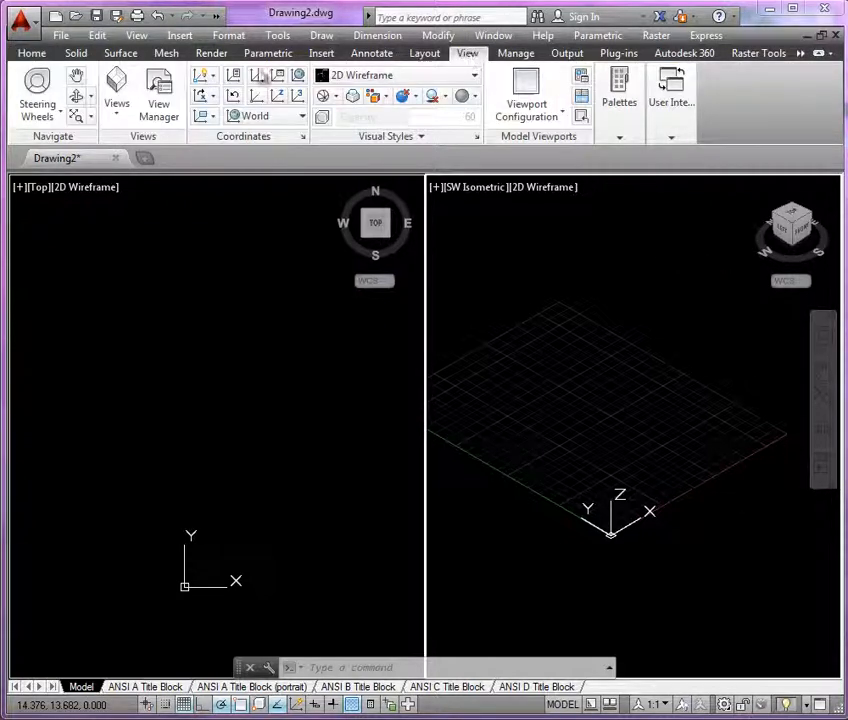
{"action": "left_click", "coordinate": [115, 117]}
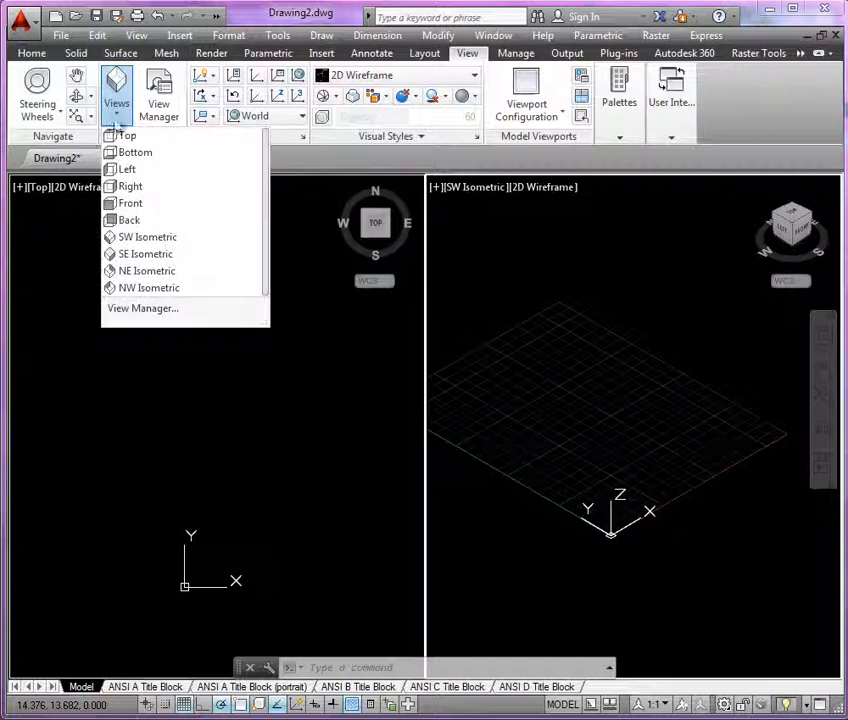
{"action": "left_click", "coordinate": [131, 203]}
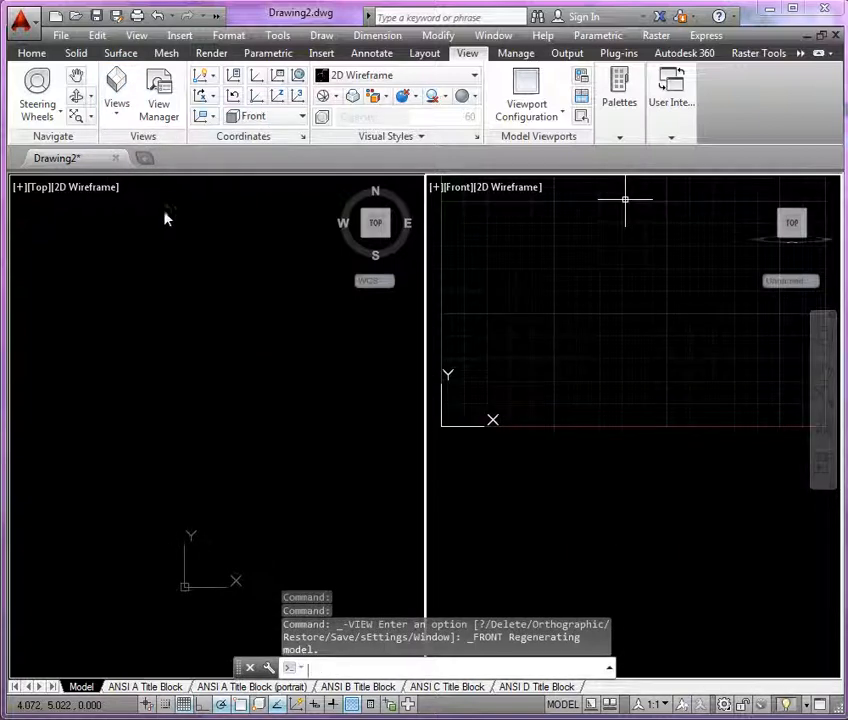
{"action": "left_click", "coordinate": [459, 187]}
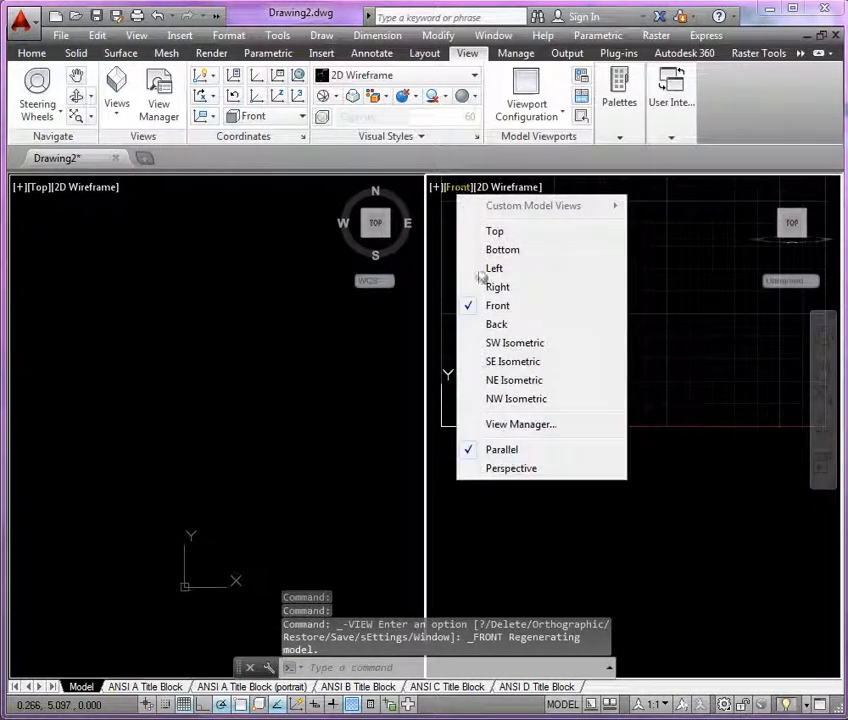
{"action": "left_click", "coordinate": [504, 346]}
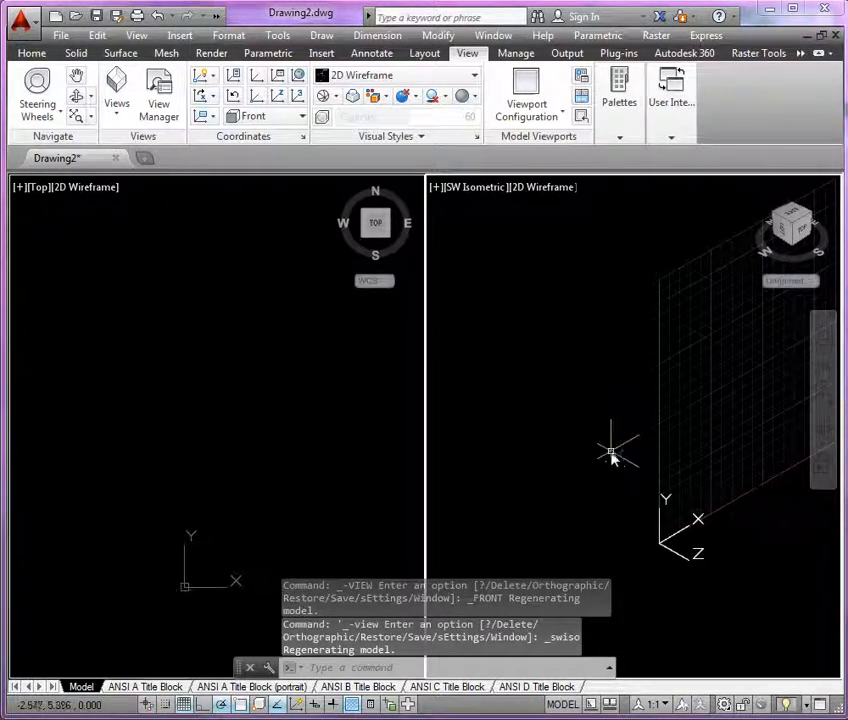
{"action": "middle_click_drag", "start_coordinate": [611, 455], "coordinate": [497, 443]}
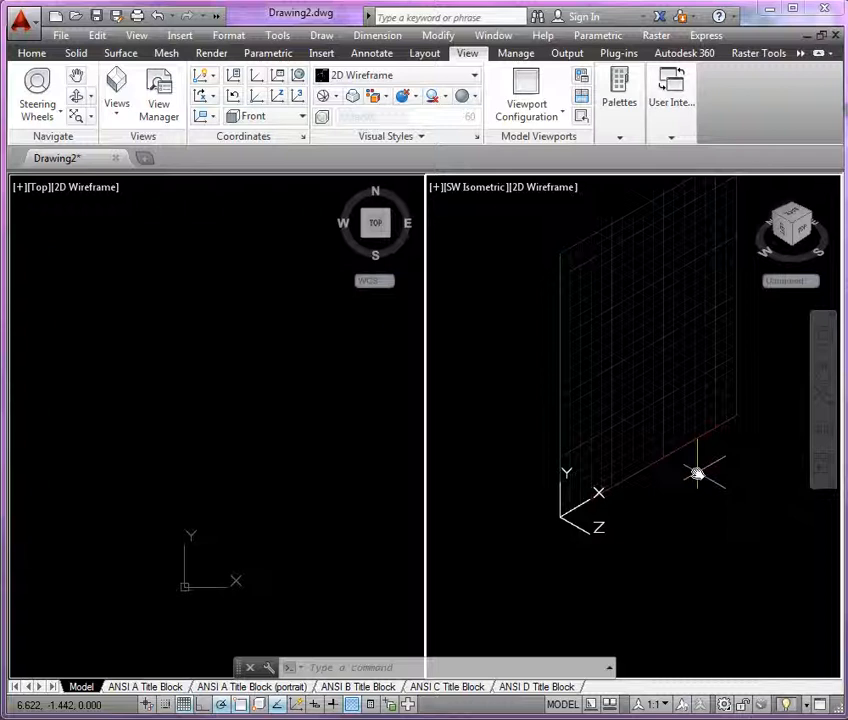
{"action": "middle_click_drag", "start_coordinate": [697, 474], "coordinate": [644, 504]}
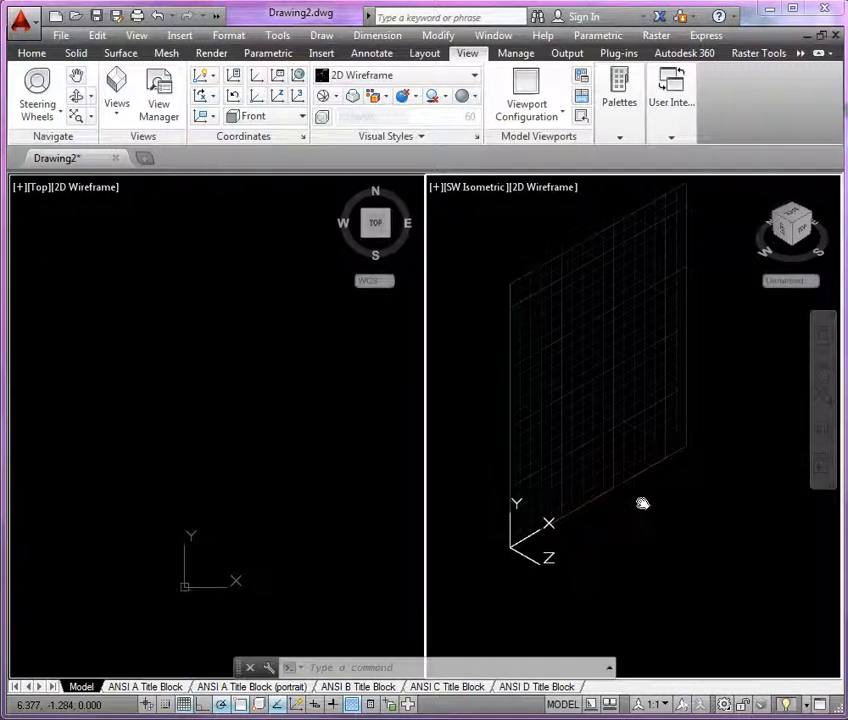
Activate the left viewport and set it to the Front view
{"action": "left_click", "coordinate": [340, 343]}
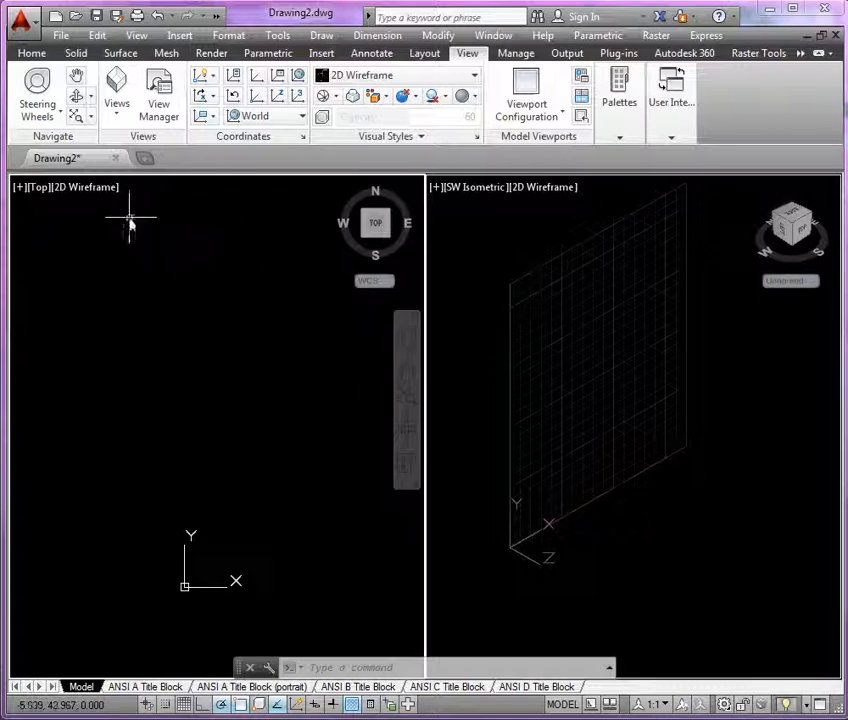
{"action": "left_click", "coordinate": [40, 189]}
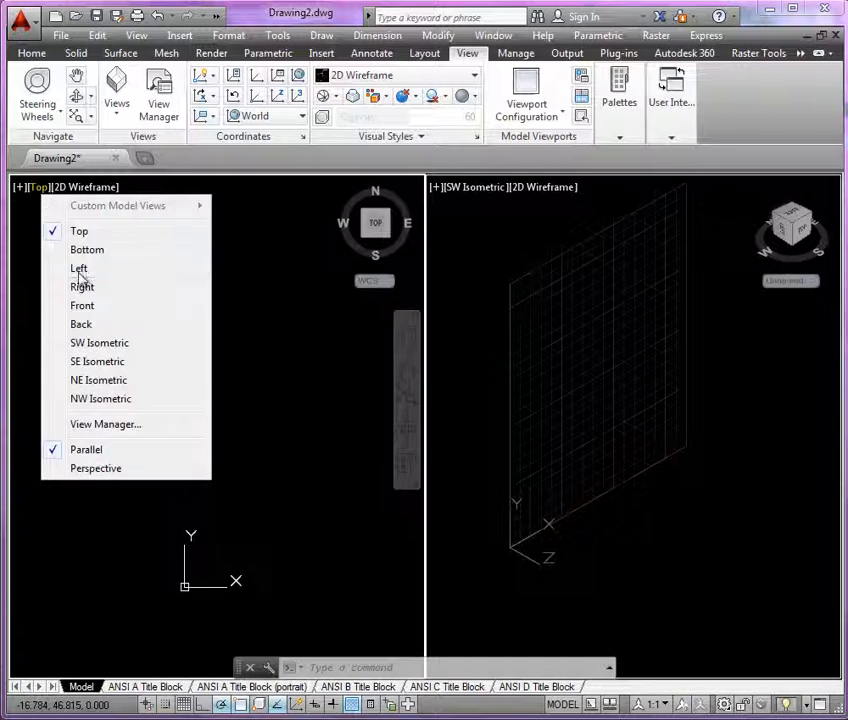
{"action": "left_click", "coordinate": [83, 308]}
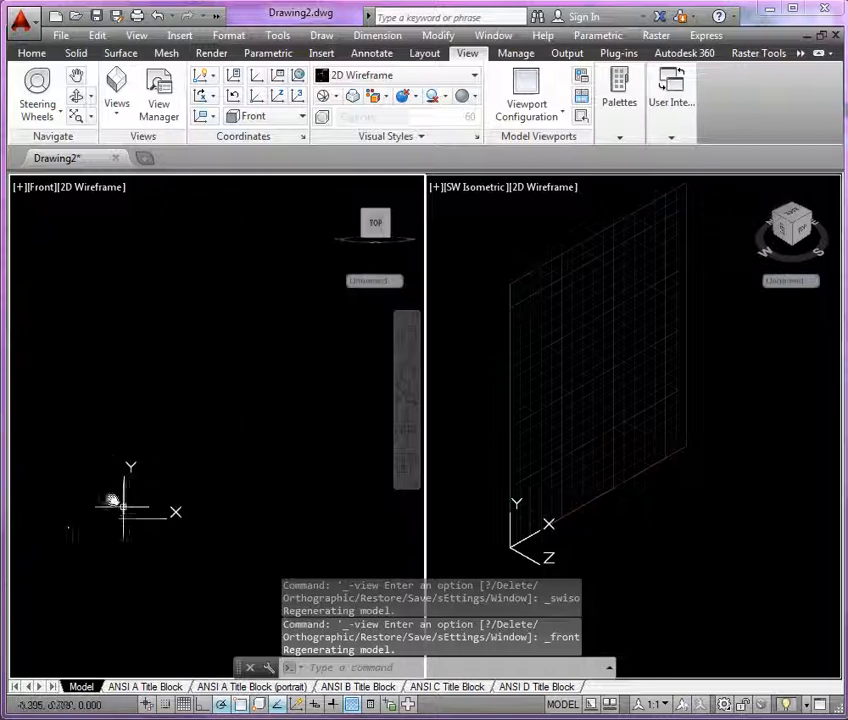
{"action": "mouse_move", "coordinate": [212, 477]}
{"action": "middle_mouse_down"}
{"action": "mouse_move", "coordinate": [189, 479]}
{"action": "mouse_move", "coordinate": [207, 482]}
{"action": "middle_mouse_up"}
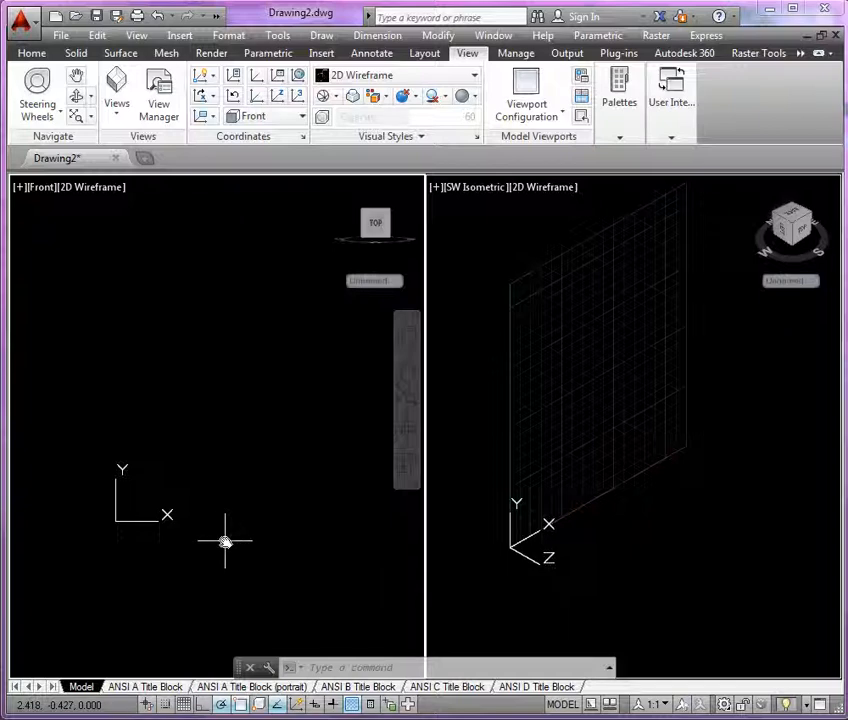
Make the center layer current for the construction lines
{"action": "middle_click_drag", "start_coordinate": [233, 536], "coordinate": [290, 502]}
{"action": "left_click", "coordinate": [31, 53]}
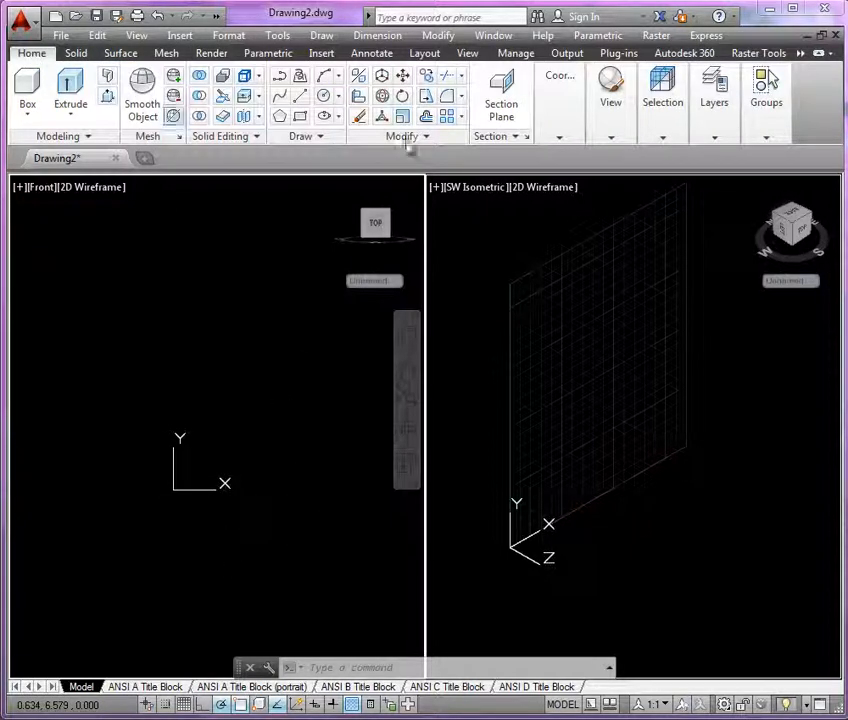
{"action": "left_click", "coordinate": [714, 120]}
{"action": "left_click", "coordinate": [776, 198]}
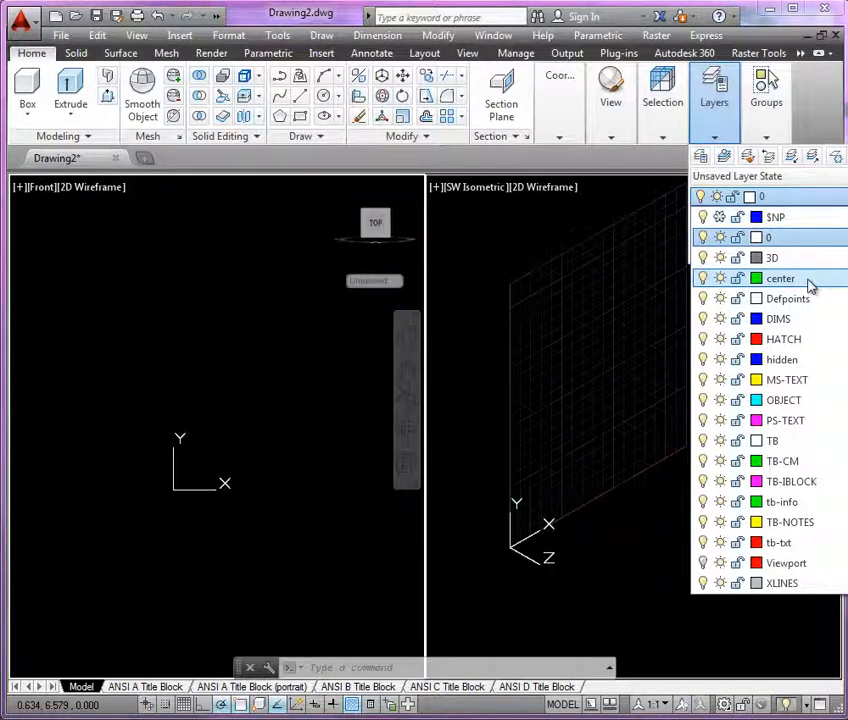
{"action": "left_click", "coordinate": [811, 282]}
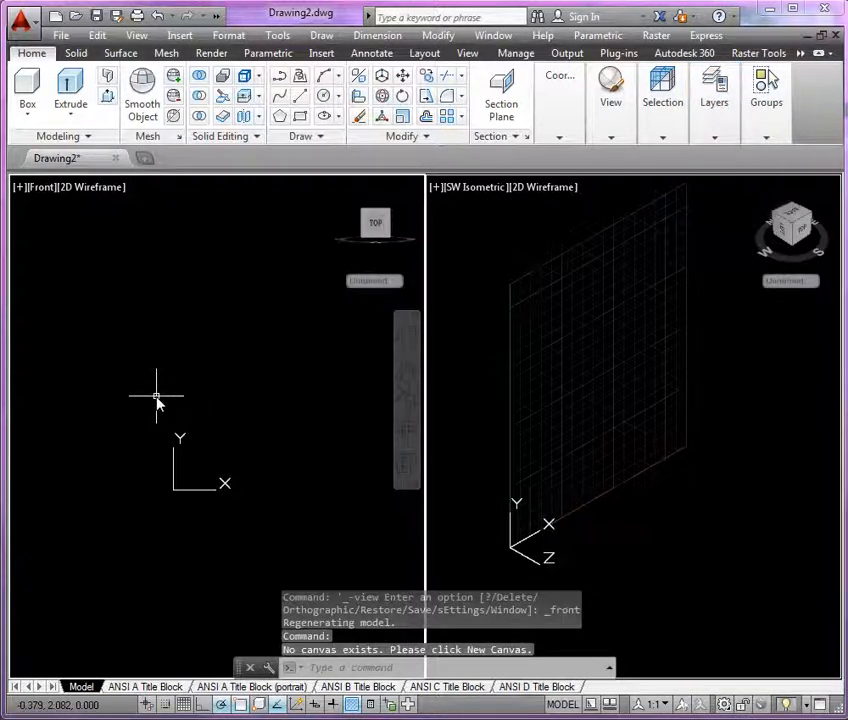
Draw a vertical construction line (XLINE) through the origin at 0,0
{"action": "type", "text": "xl"}
{"action": "key", "text": "Return"}
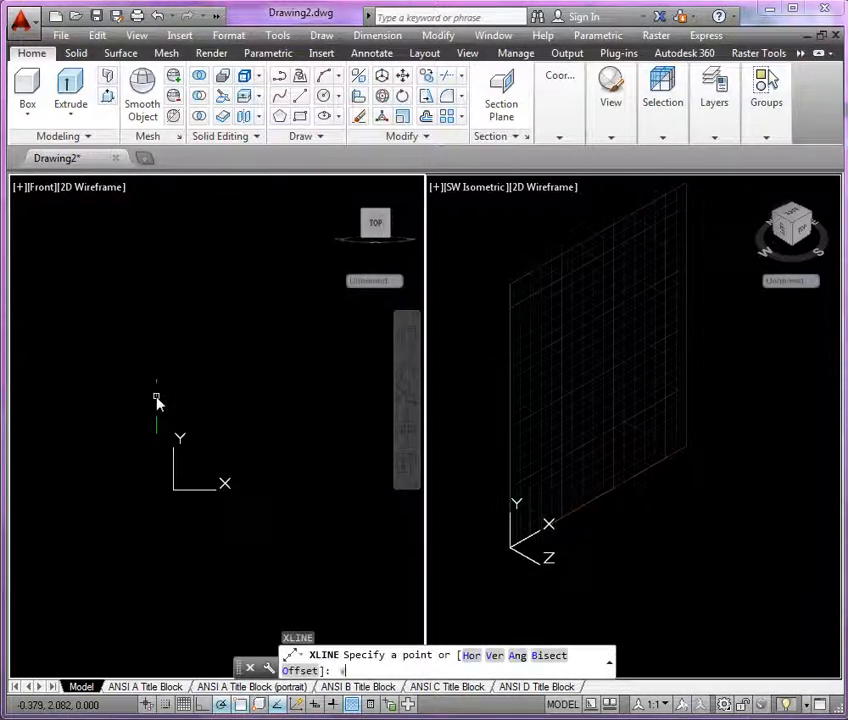
{"action": "type", "text": "v"}
{"action": "key", "text": "Return"}
{"action": "type", "text": "0,"}
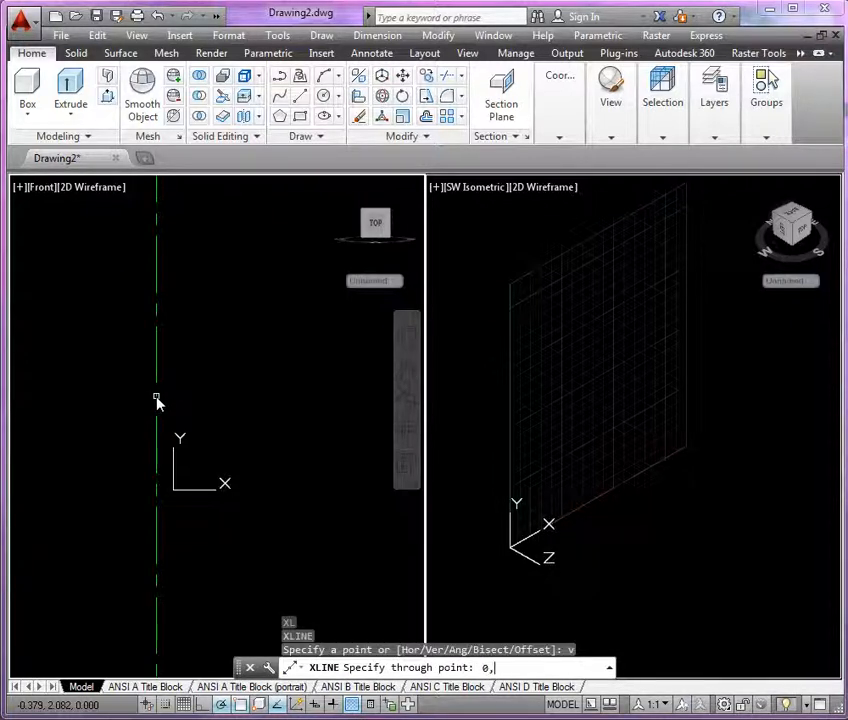
{"action": "type", "text": "0"}
{"action": "key", "text": "Return"}
{"action": "key", "text": "Return"}
Draw a horizontal construction line (XLINE) through the origin at 0,0
{"action": "key", "text": "Return"}
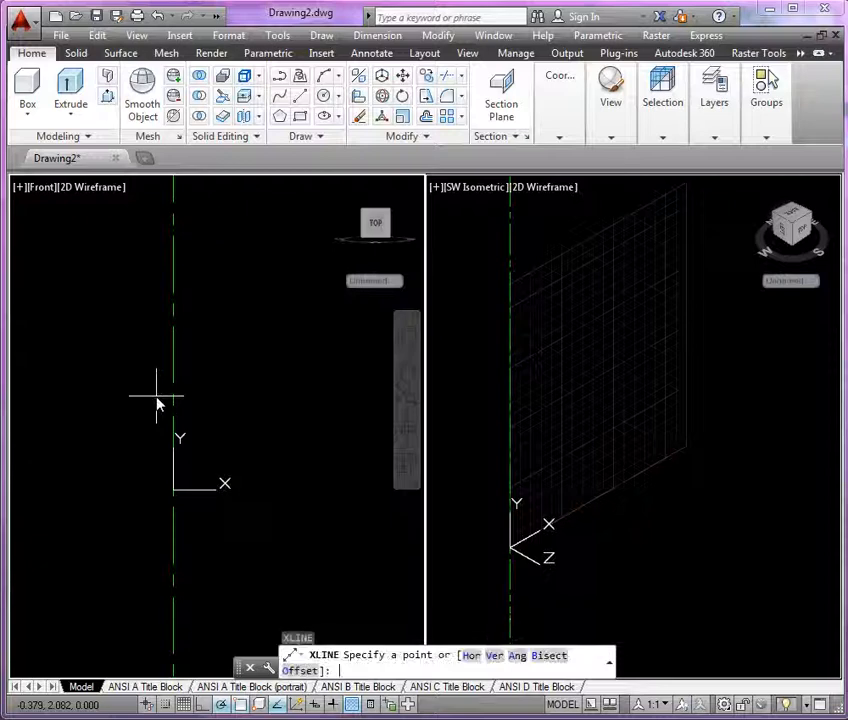
{"action": "type", "text": "h"}
{"action": "key", "text": "Return"}
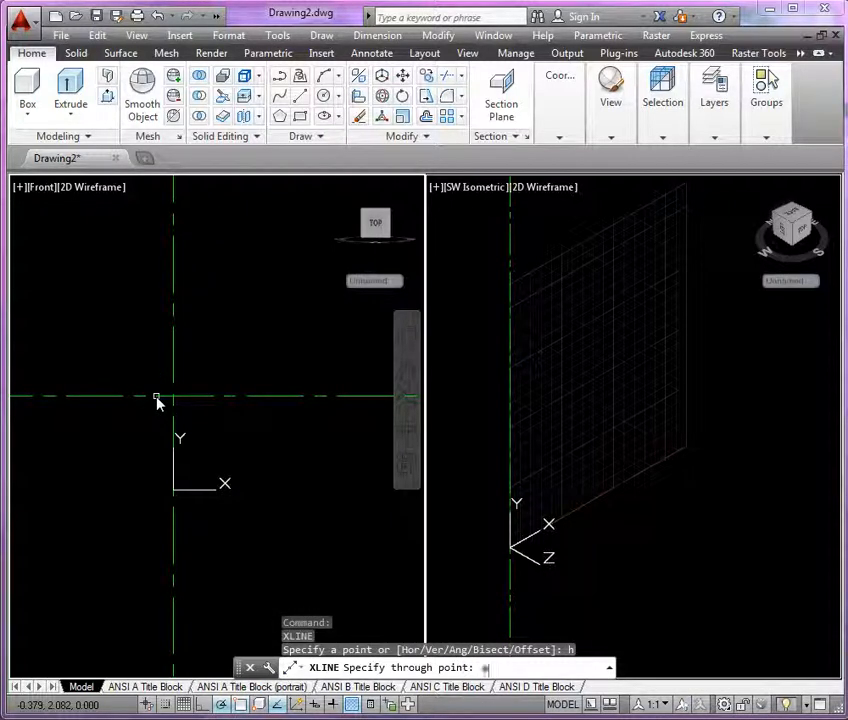
{"action": "type", "text": "0,0"}
{"action": "key", "text": "Return"}
{"action": "key", "text": "Return"}
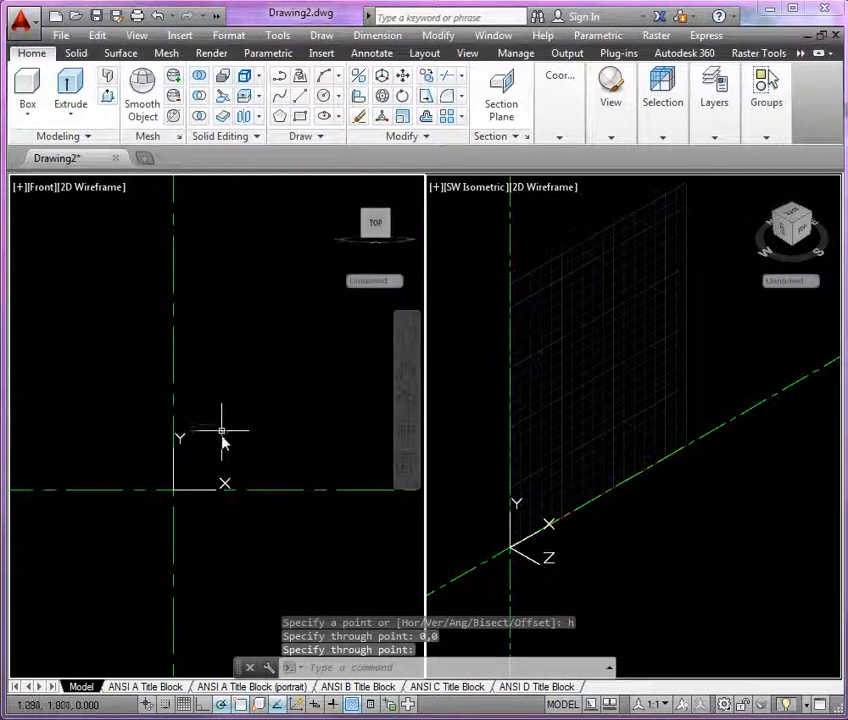
Make the 3D layer current for the part geometry
{"action": "middle_click_drag", "start_coordinate": [222, 530], "coordinate": [235, 518]}
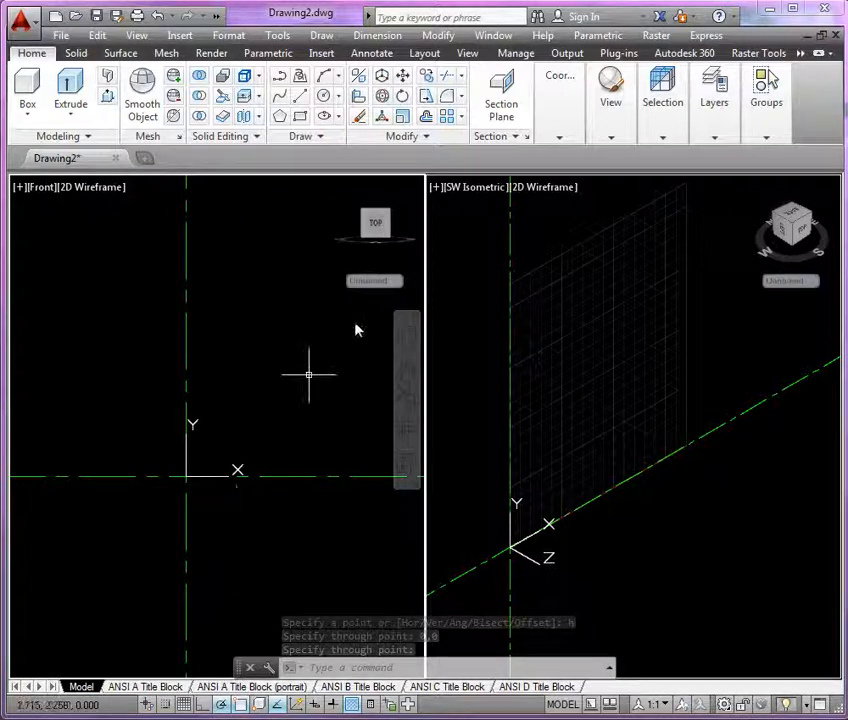
{"action": "left_click", "coordinate": [721, 127]}
{"action": "left_click", "coordinate": [786, 198]}
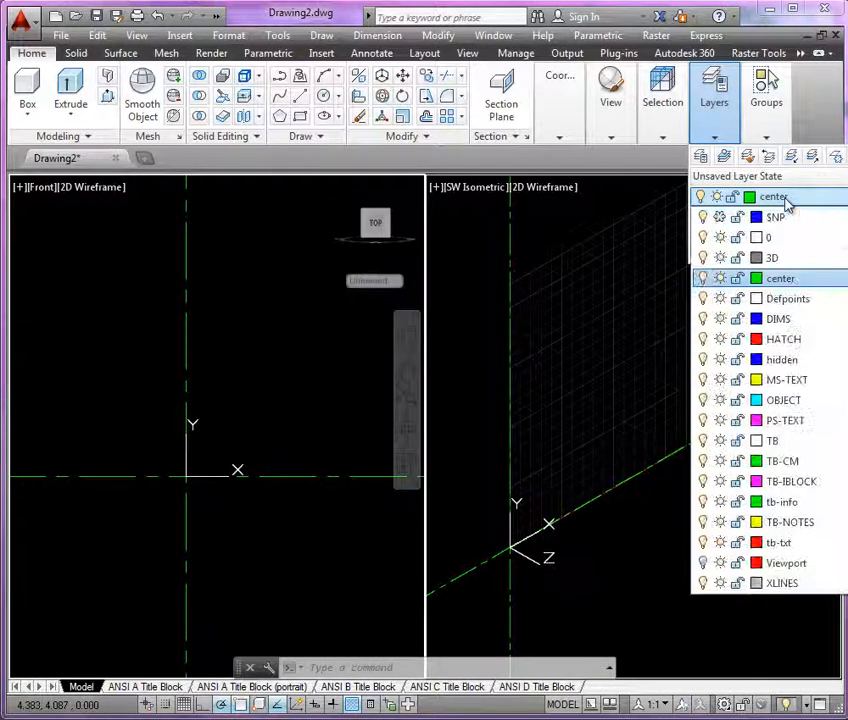
{"action": "left_click", "coordinate": [775, 258]}
Offset the vertical centerline by 2 to both its left and right sides
{"action": "mouse_move", "coordinate": [305, 443]}
{"action": "middle_mouse_down"}
{"action": "mouse_move", "coordinate": [316, 433]}
{"action": "mouse_move", "coordinate": [286, 422]}
{"action": "middle_mouse_up"}
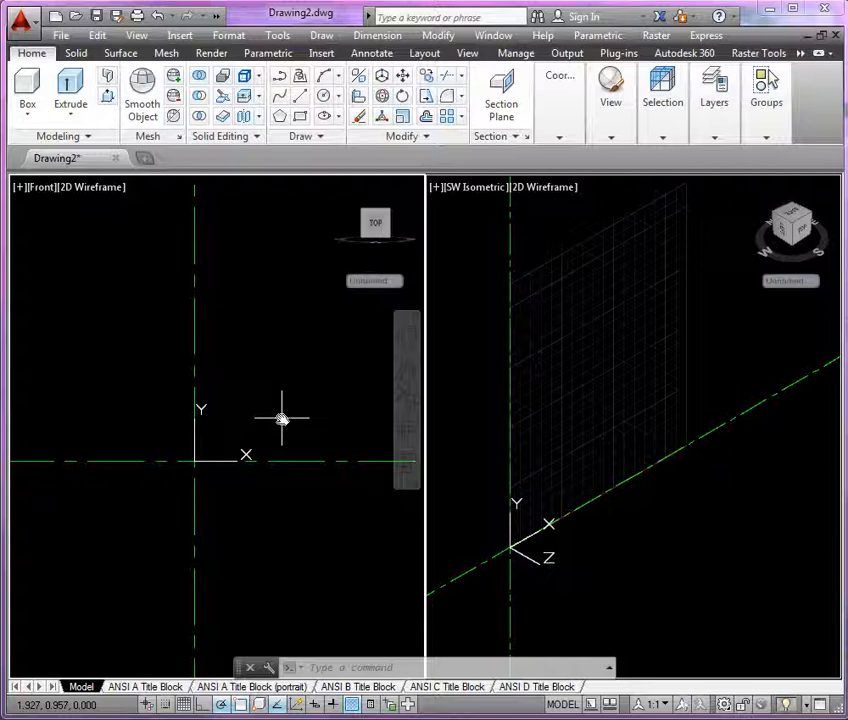
{"action": "type", "text": "o"}
{"action": "key", "text": "Return"}
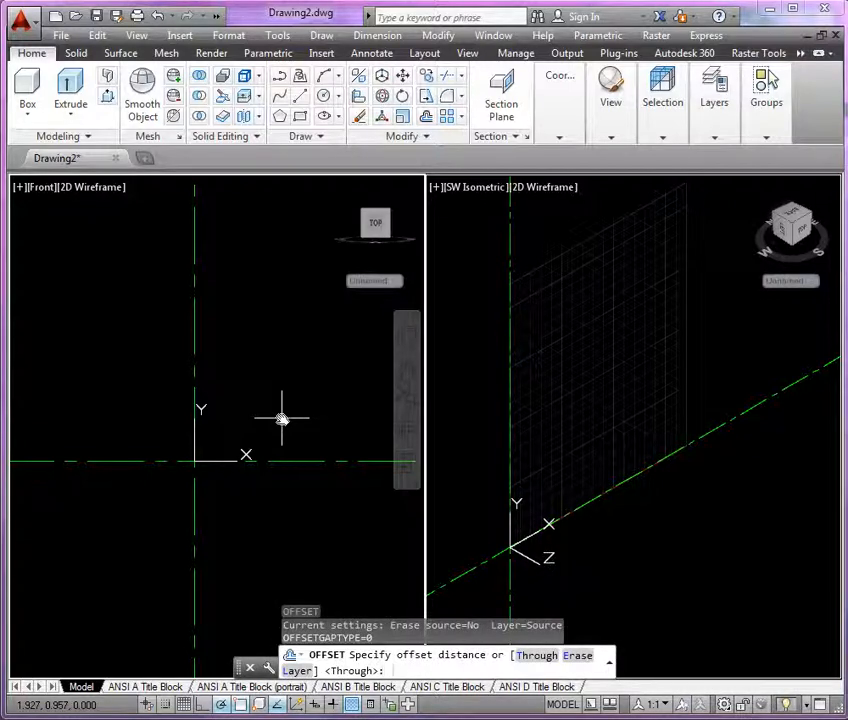
{"action": "type", "text": "2"}
{"action": "key", "text": "Return"}
{"action": "left_click", "coordinate": [195, 404]}
{"action": "left_click", "coordinate": [136, 403]}
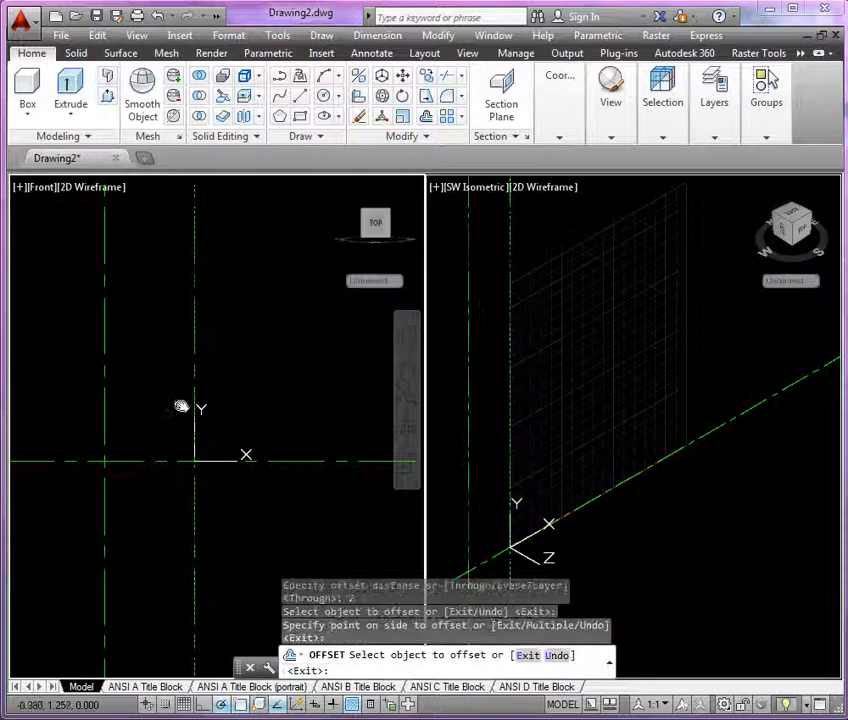
{"action": "left_click", "coordinate": [195, 404]}
{"action": "left_click", "coordinate": [241, 445]}
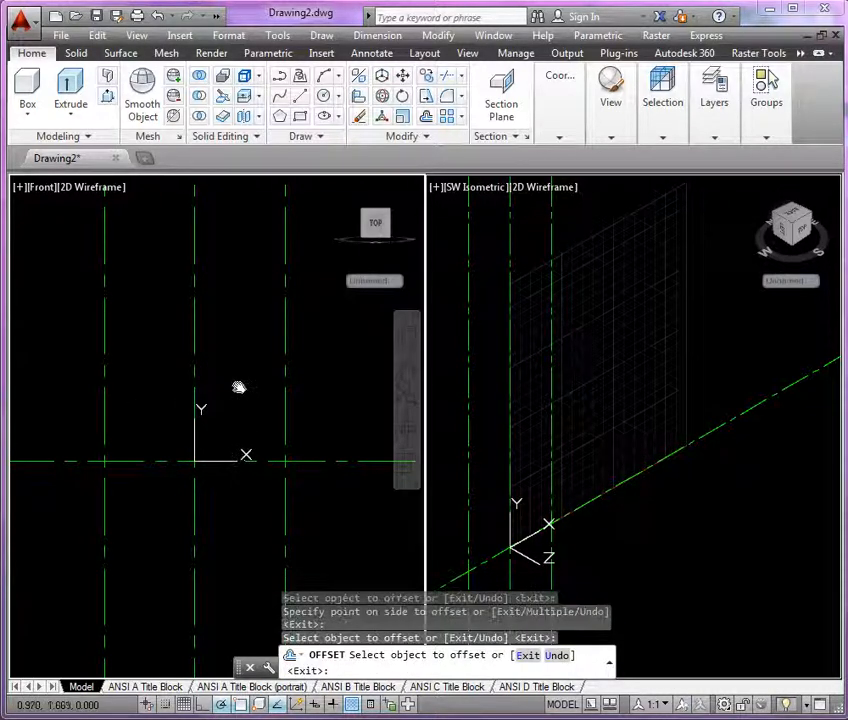
Offset the horizontal centerline by the same distance of 2, both below and above
{"action": "left_click", "coordinate": [275, 461]}
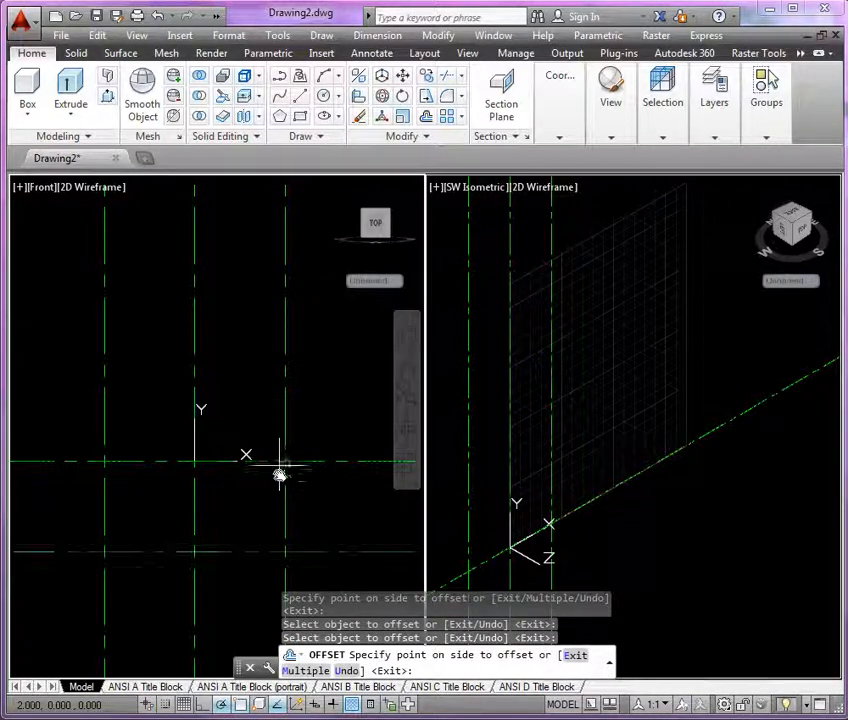
{"action": "left_click", "coordinate": [272, 486]}
{"action": "left_click", "coordinate": [271, 461]}
{"action": "left_click", "coordinate": [267, 412]}
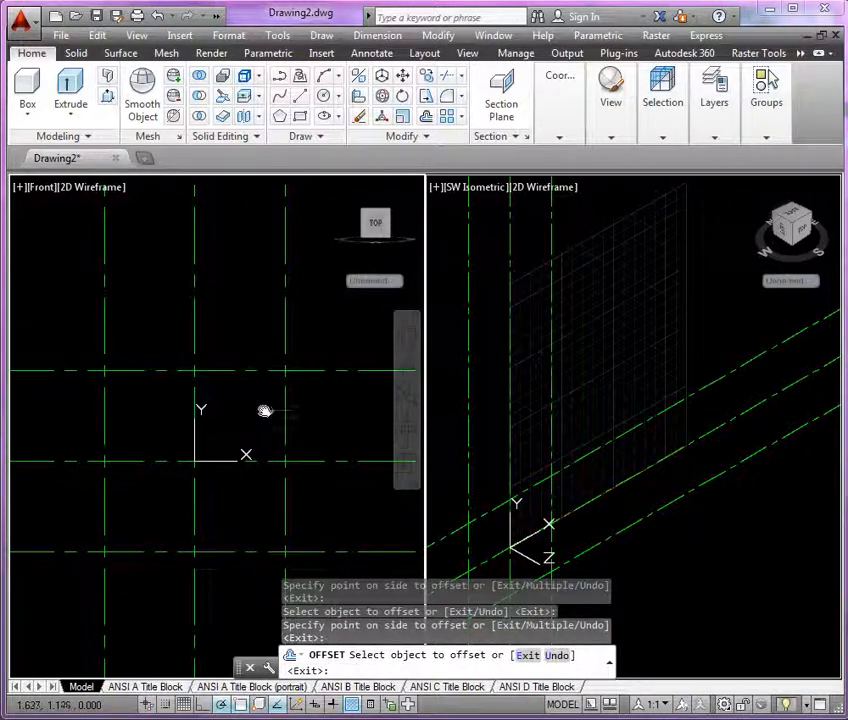
{"action": "key", "text": "Return"}
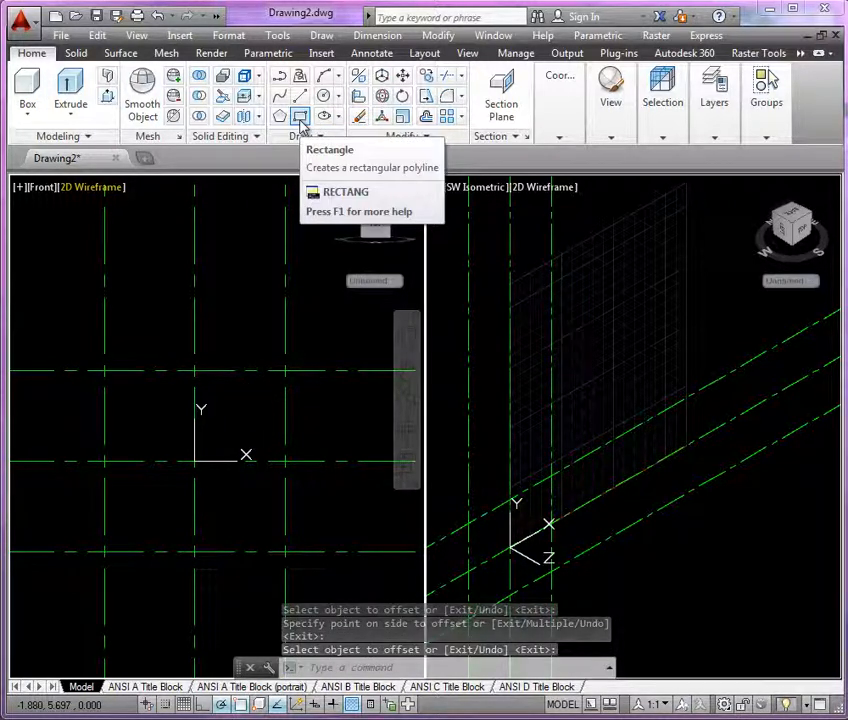
Draw a rectangle on the 3D layer from the lower-left to the upper-right intersection of the offset centerlines
{"action": "left_click", "coordinate": [715, 138]}
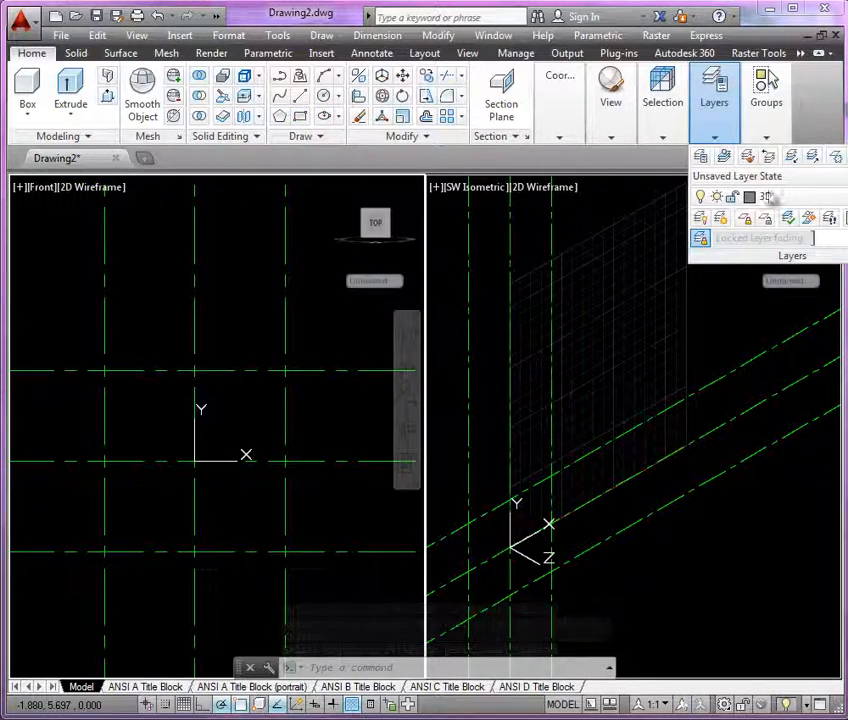
{"action": "left_click", "coordinate": [300, 113]}
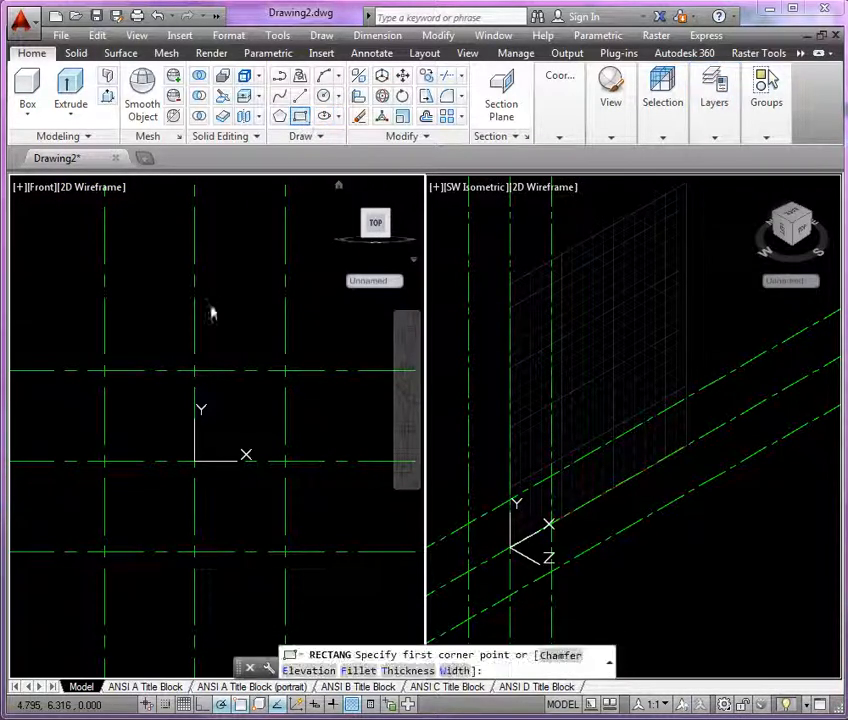
{"action": "left_click", "coordinate": [105, 551]}
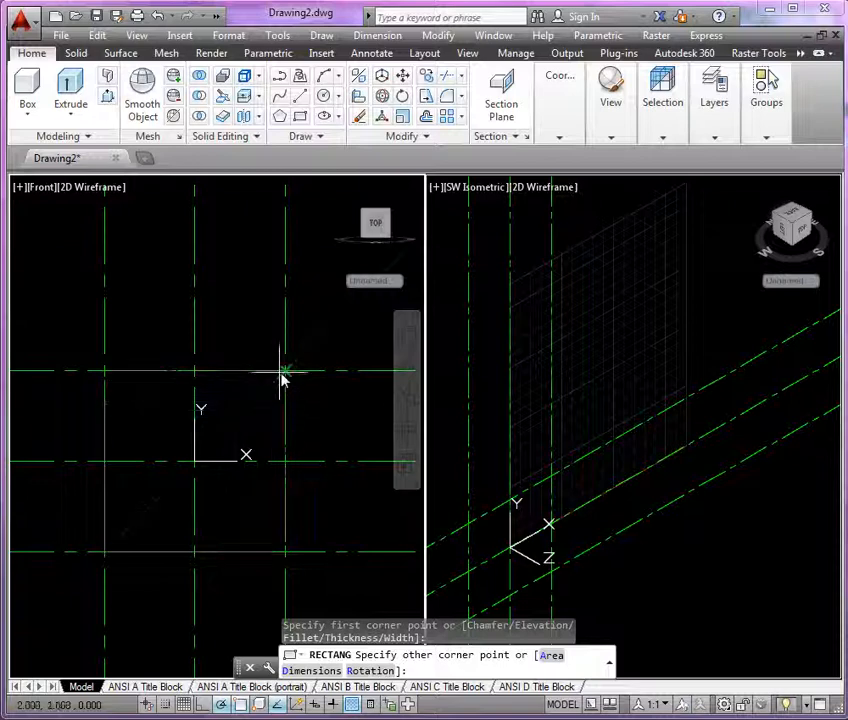
{"action": "left_click", "coordinate": [282, 372]}
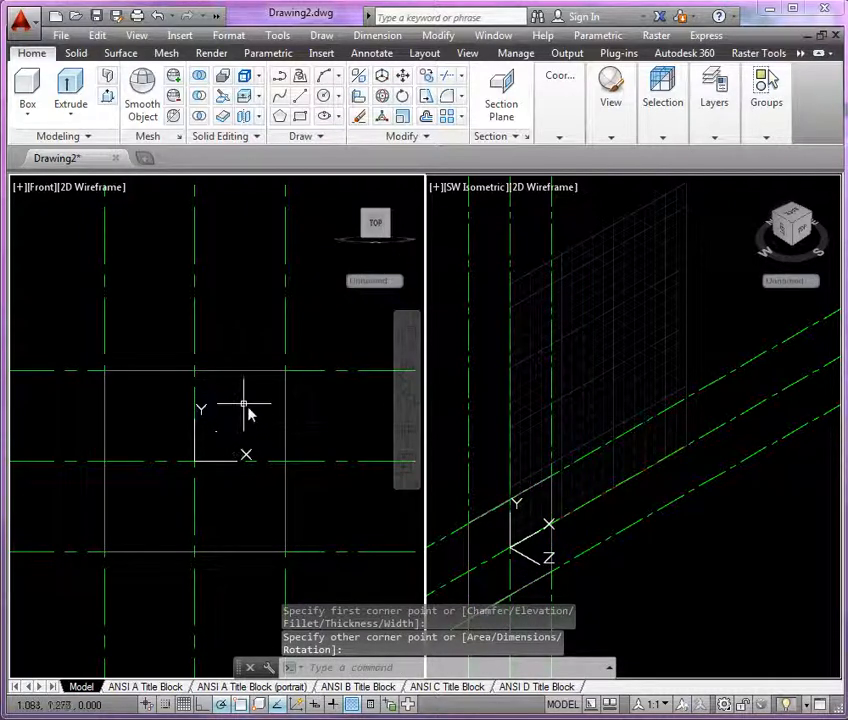
Delete the four offset construction lines around the rectangle, keeping the two centerlines through the origin
{"action": "left_click", "coordinate": [342, 368]}
{"action": "left_click", "coordinate": [341, 526]}
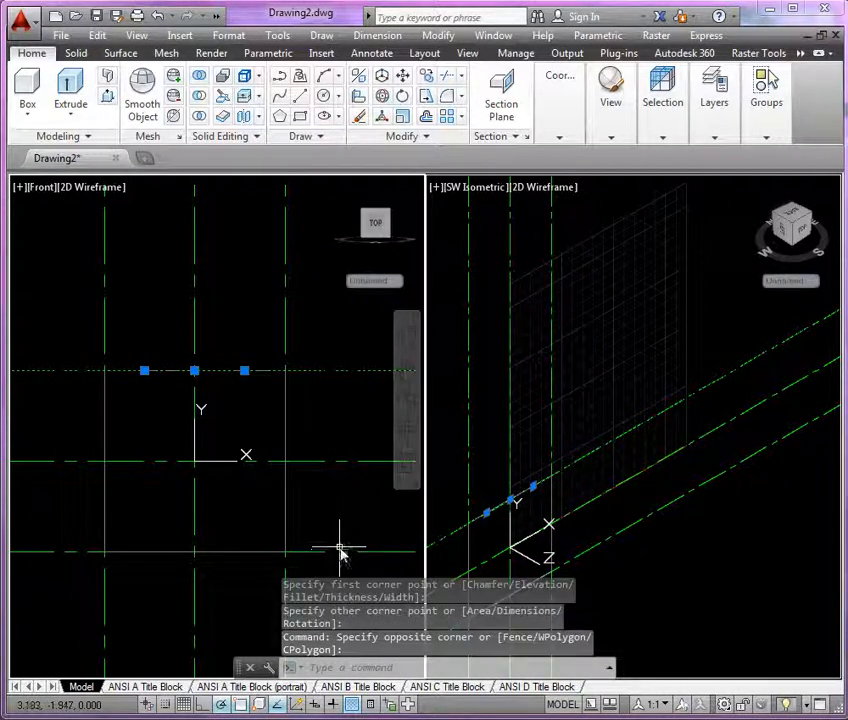
{"action": "left_click", "coordinate": [340, 547]}
{"action": "left_click", "coordinate": [326, 557]}
{"action": "left_click", "coordinate": [293, 269]}
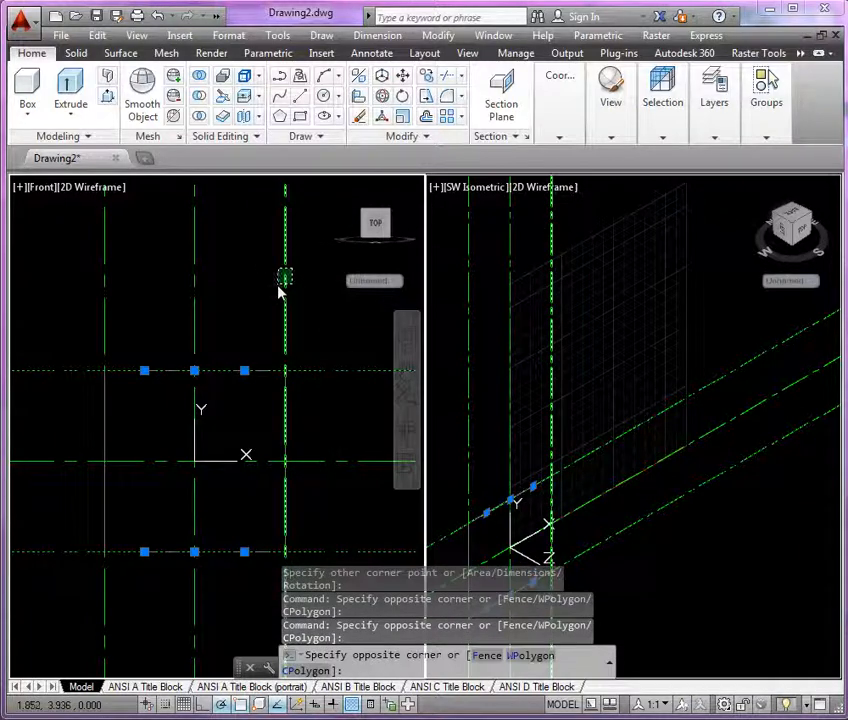
{"action": "left_click", "coordinate": [280, 291]}
{"action": "left_click", "coordinate": [140, 293]}
{"action": "left_click", "coordinate": [81, 312]}
{"action": "key", "text": "Delete"}
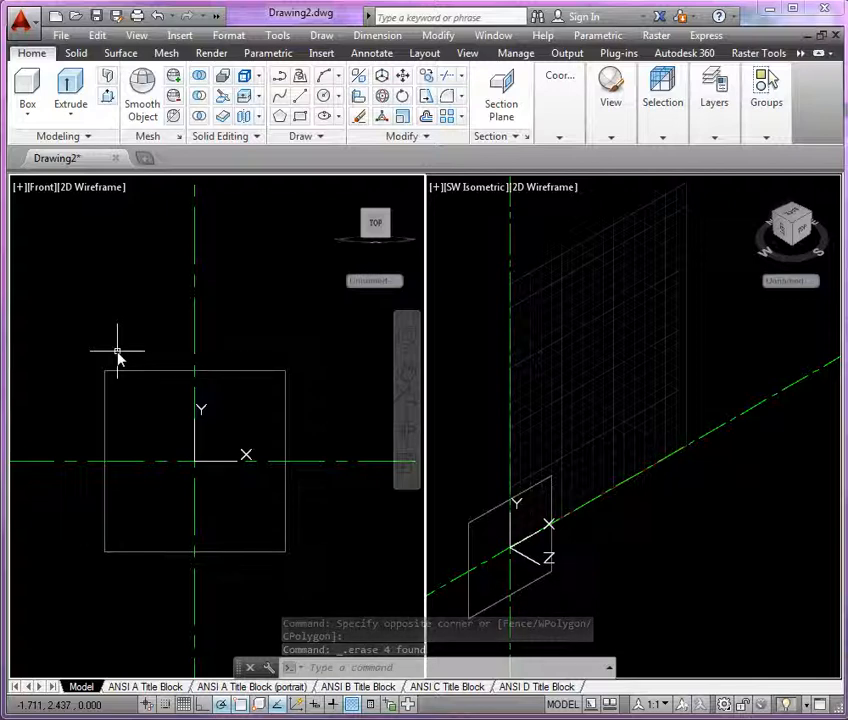
Draw a circle of diameter 1 centered on the origin, where the two centerlines cross
{"action": "scroll", "coordinate": [167, 483], "scroll_direction": "up", "scroll_amount": 2}
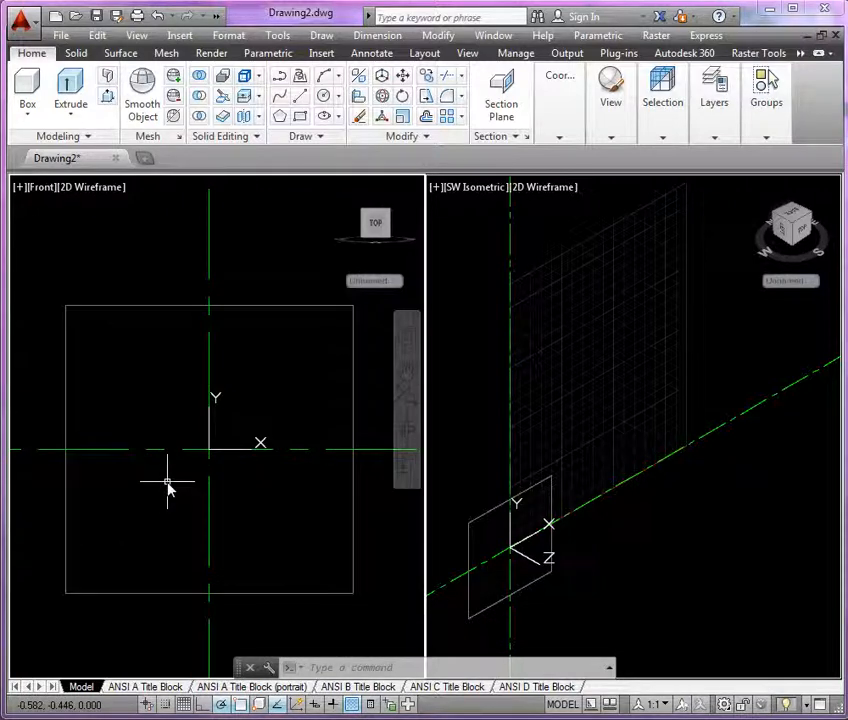
{"action": "mouse_move", "coordinate": [167, 483]}
{"action": "middle_mouse_down"}
{"action": "mouse_move", "coordinate": [186, 462]}
{"action": "mouse_move", "coordinate": [174, 470]}
{"action": "middle_mouse_up"}
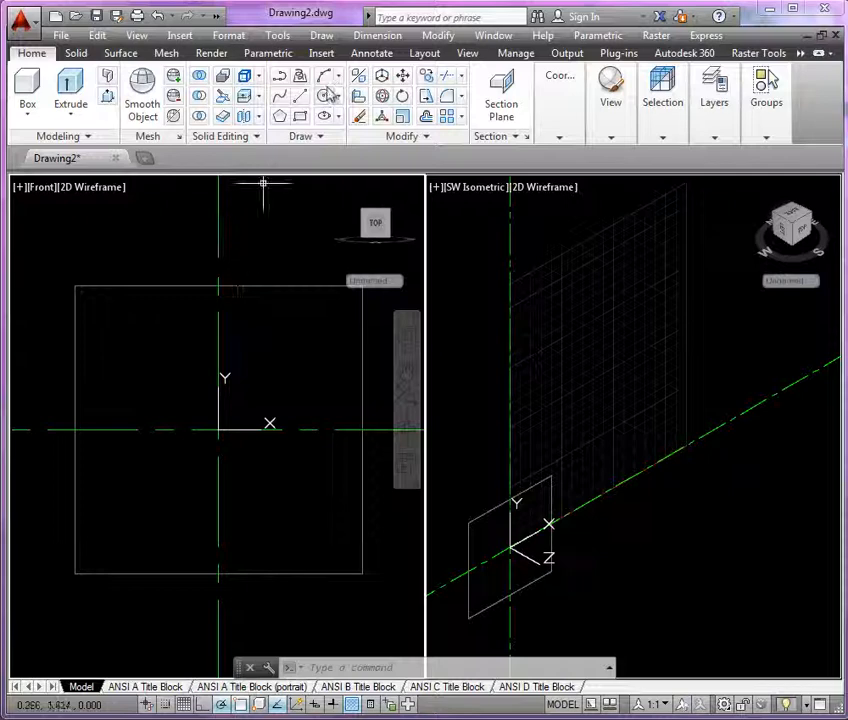
{"action": "left_click", "coordinate": [323, 115]}
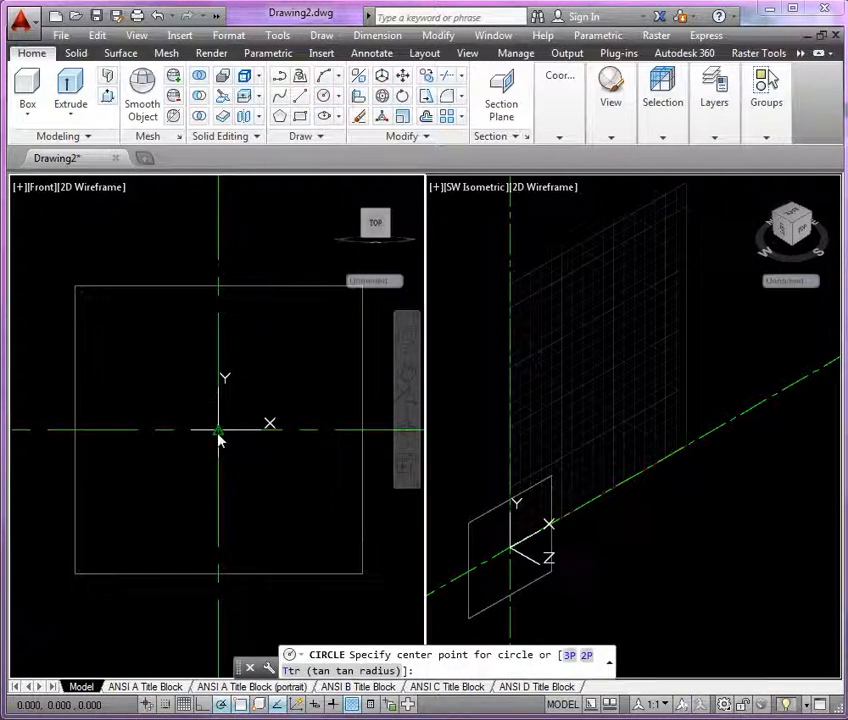
{"action": "left_click", "coordinate": [220, 439]}
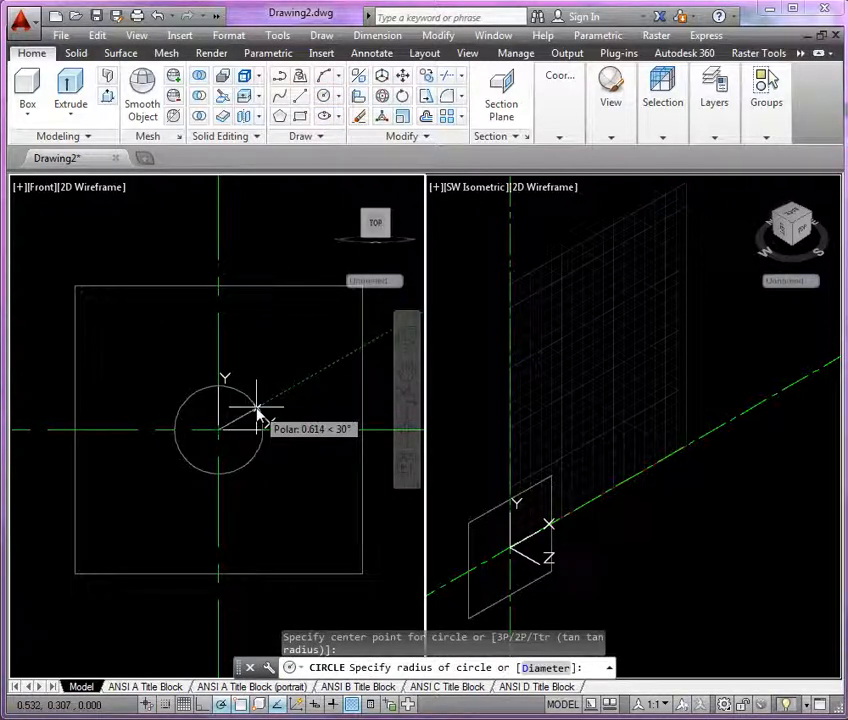
{"action": "type", "text": "d"}
{"action": "key", "text": "Return"}
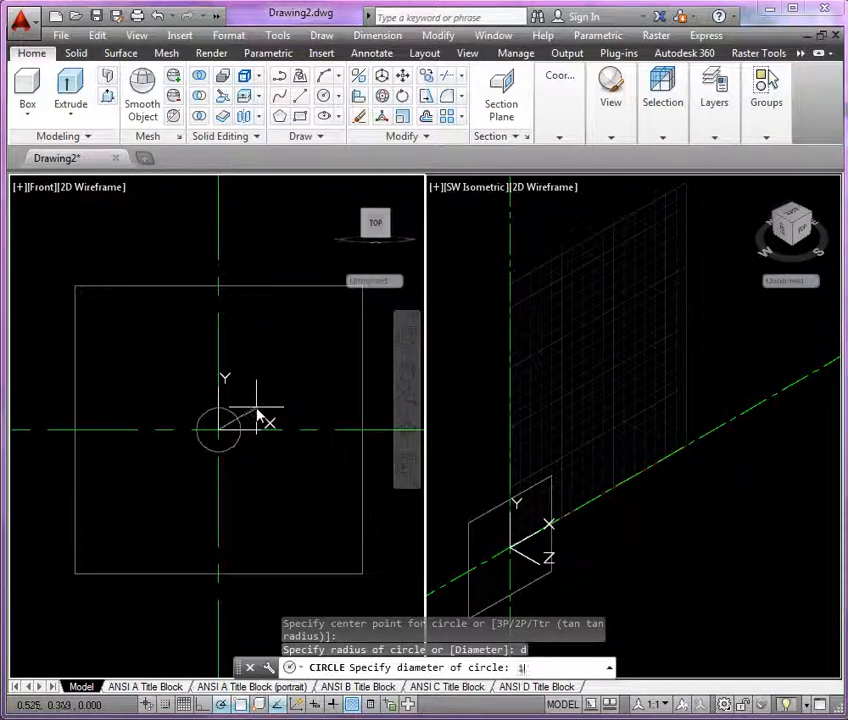
{"action": "type", "text": "1"}
{"action": "key", "text": "Return"}
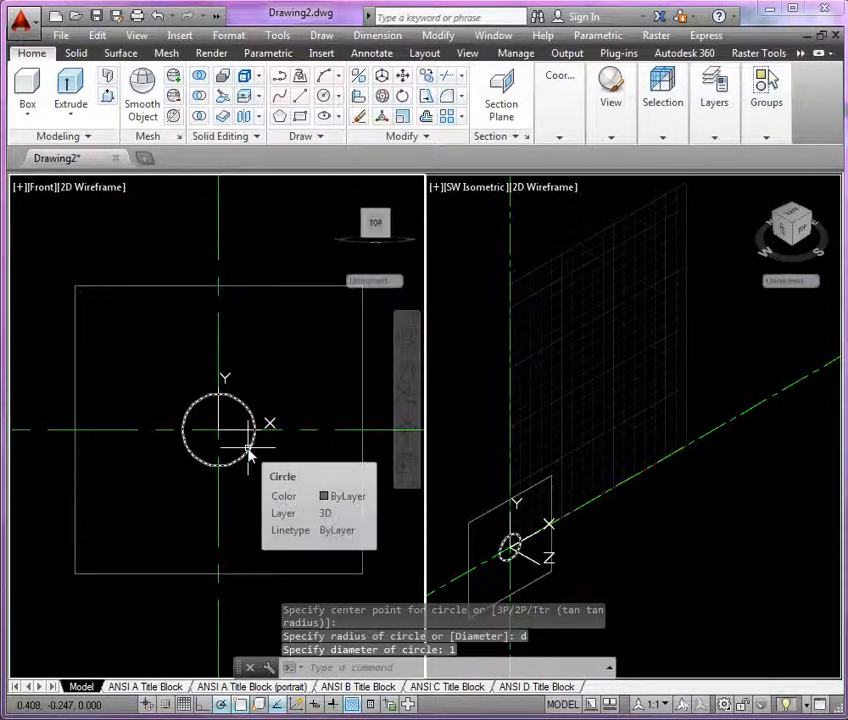
Draw a second, concentric circle with a radius of .813 centered on the origin
{"action": "scroll", "coordinate": [248, 454], "scroll_direction": "up", "scroll_amount": 2}
{"action": "middle_click_drag", "start_coordinate": [253, 480], "coordinate": [288, 512]}
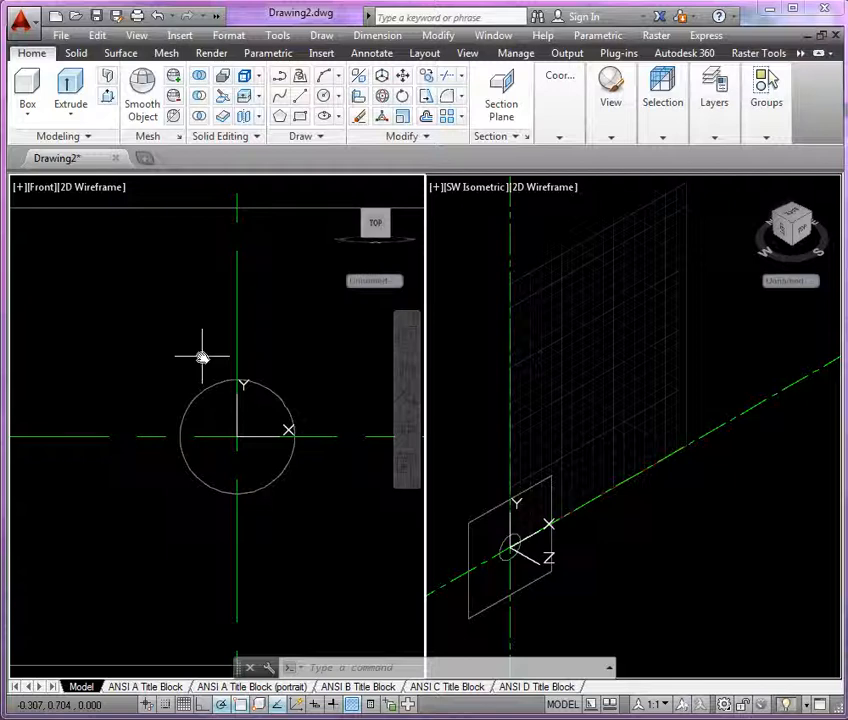
{"action": "middle_click_drag", "start_coordinate": [202, 357], "coordinate": [183, 357]}
{"action": "type", "text": "c"}
{"action": "key", "text": "Return"}
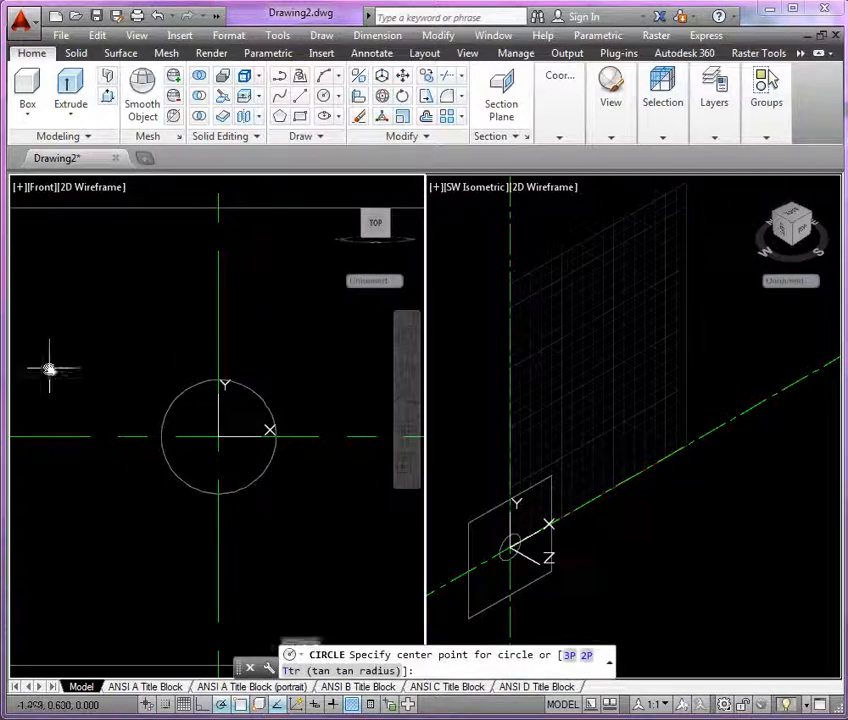
{"action": "left_click", "coordinate": [218, 436]}
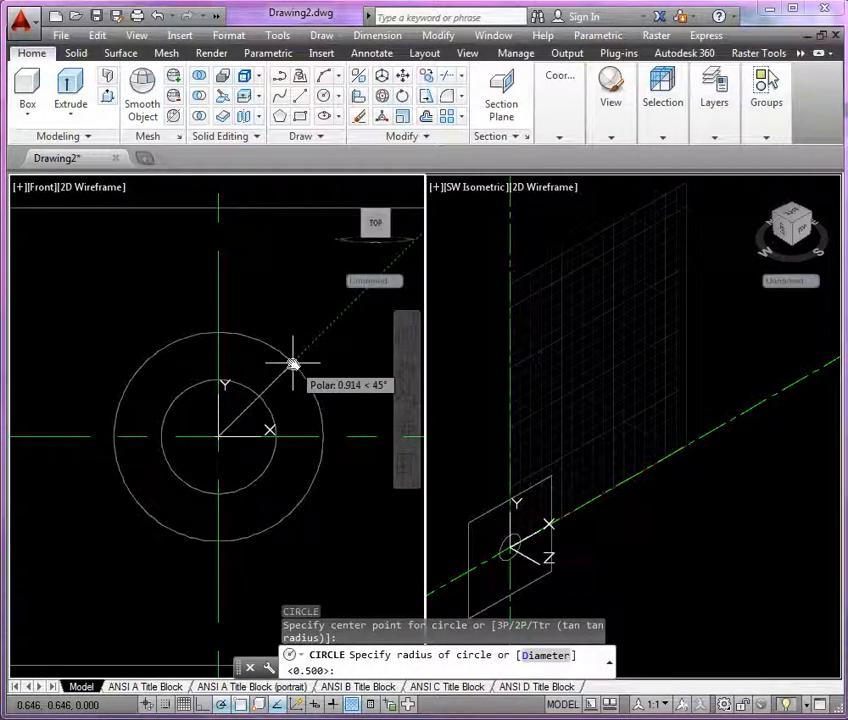
{"action": "type", "text": "1"}
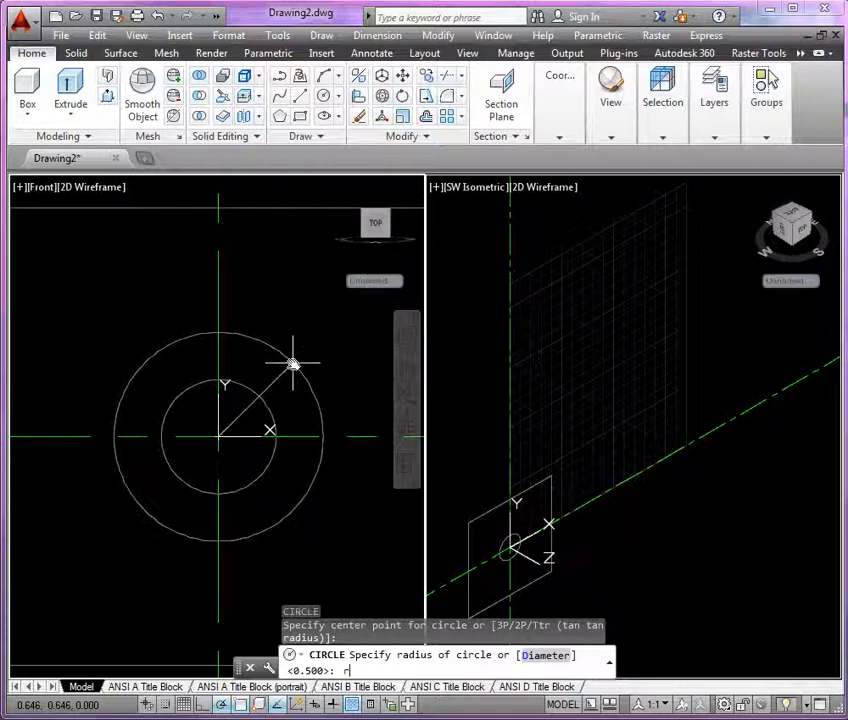
{"action": "type", "text": "813"}
{"action": "key", "text": "Return"}
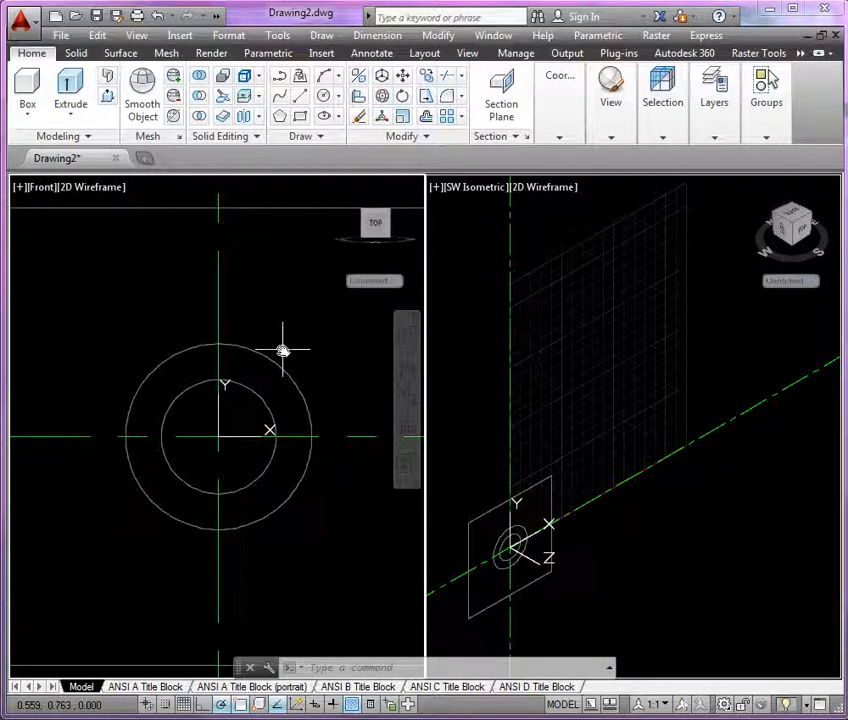
Draw a line at 45° from the origin to the outer .813-radius circle
{"action": "type", "text": "l"}
{"action": "key", "text": "Return"}
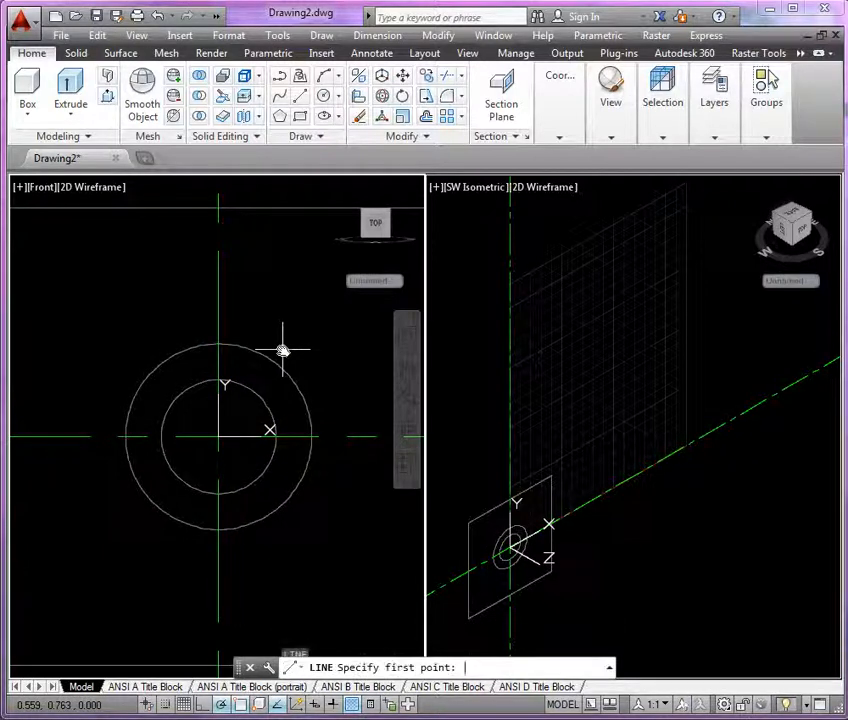
{"action": "left_click", "coordinate": [219, 437]}
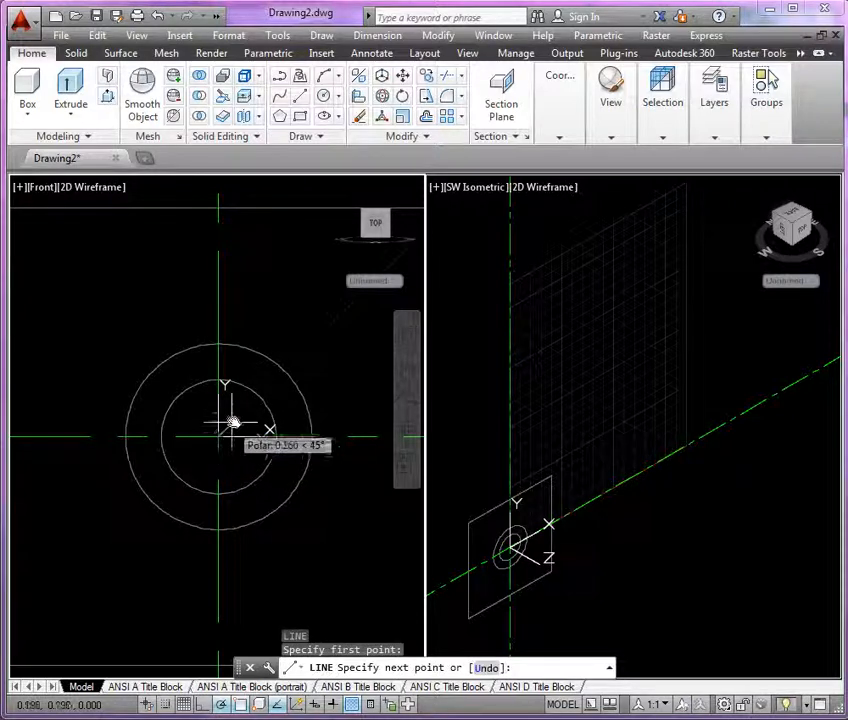
{"action": "left_click", "coordinate": [287, 370]}
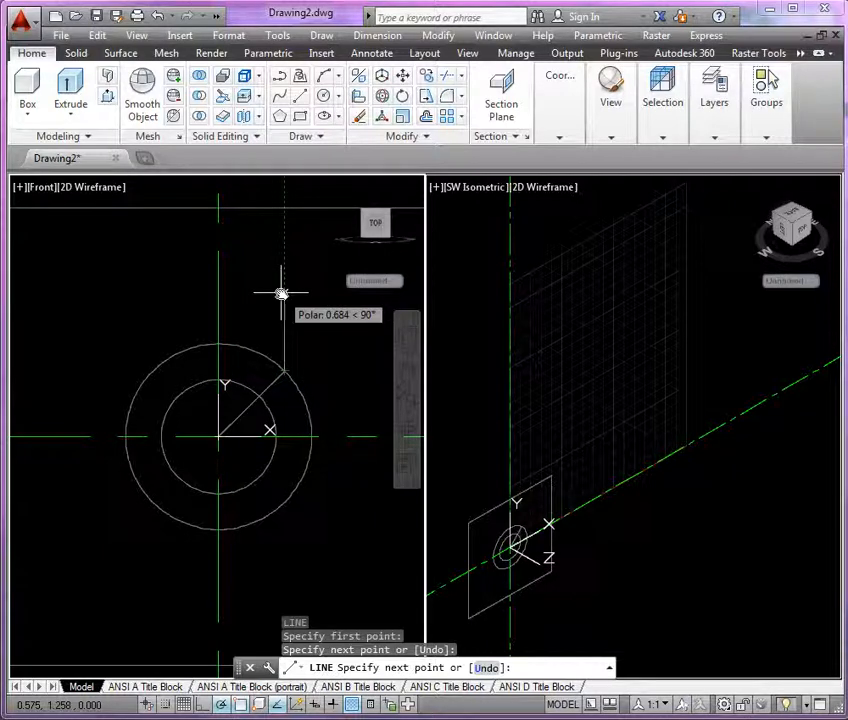
{"action": "key", "text": "Return"}
{"action": "middle_click_drag", "start_coordinate": [326, 369], "coordinate": [299, 365]}
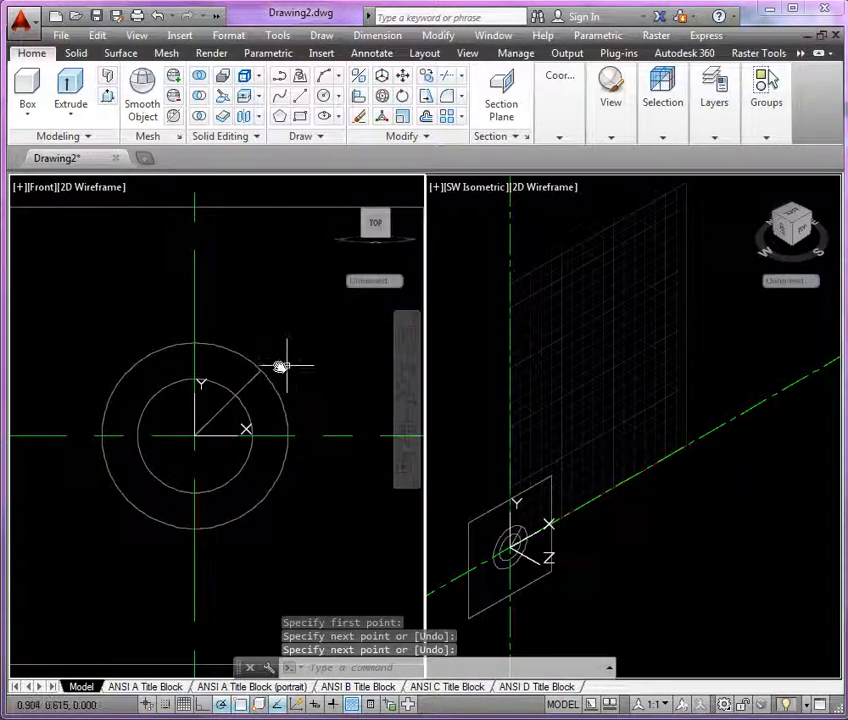
Draw a circle of diameter .188 centered where the 45° line meets the outer circle
{"action": "left_click", "coordinate": [325, 101]}
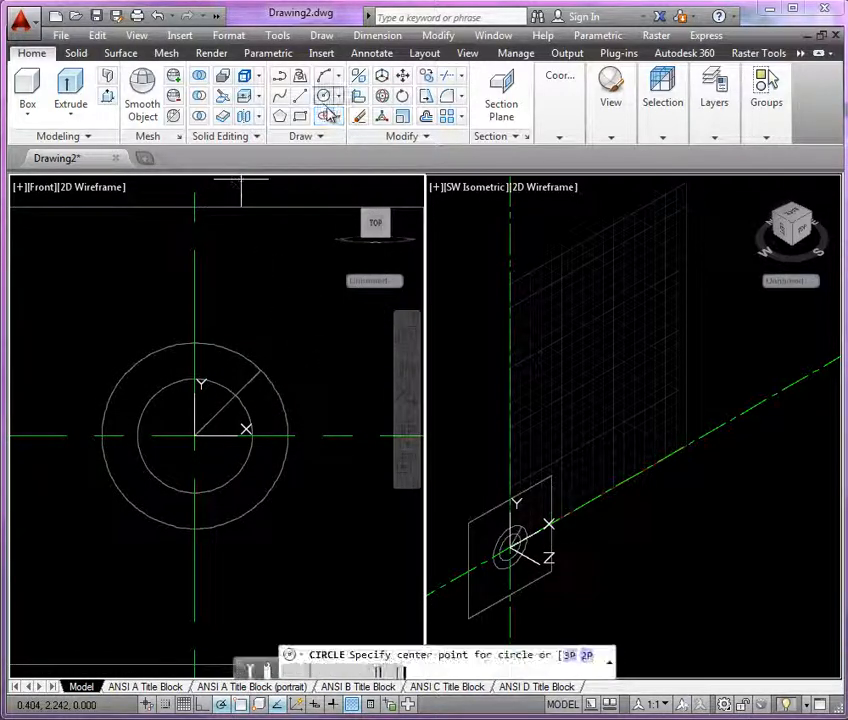
{"action": "left_click", "coordinate": [260, 368]}
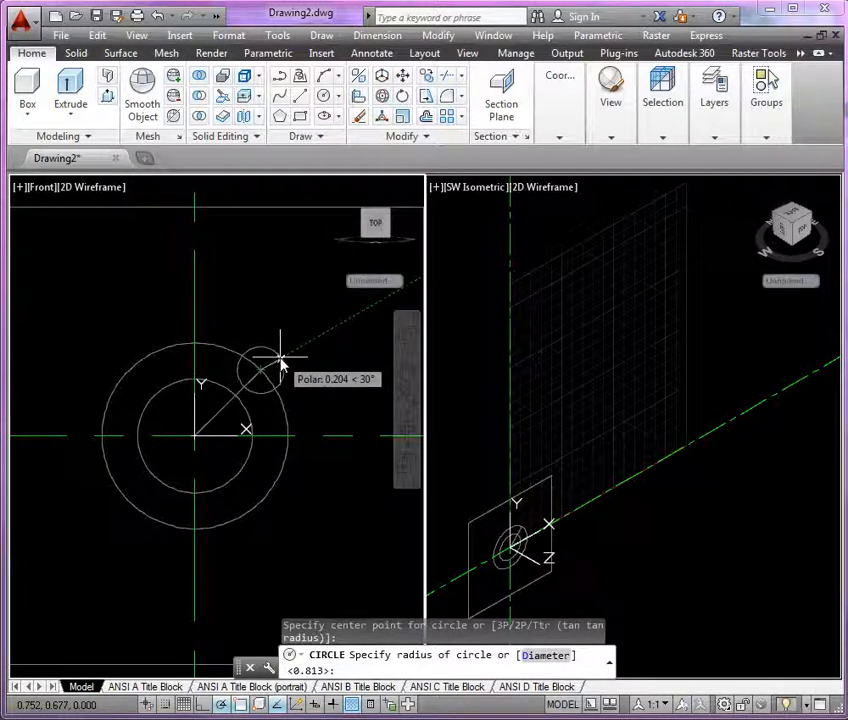
{"action": "type", "text": "d"}
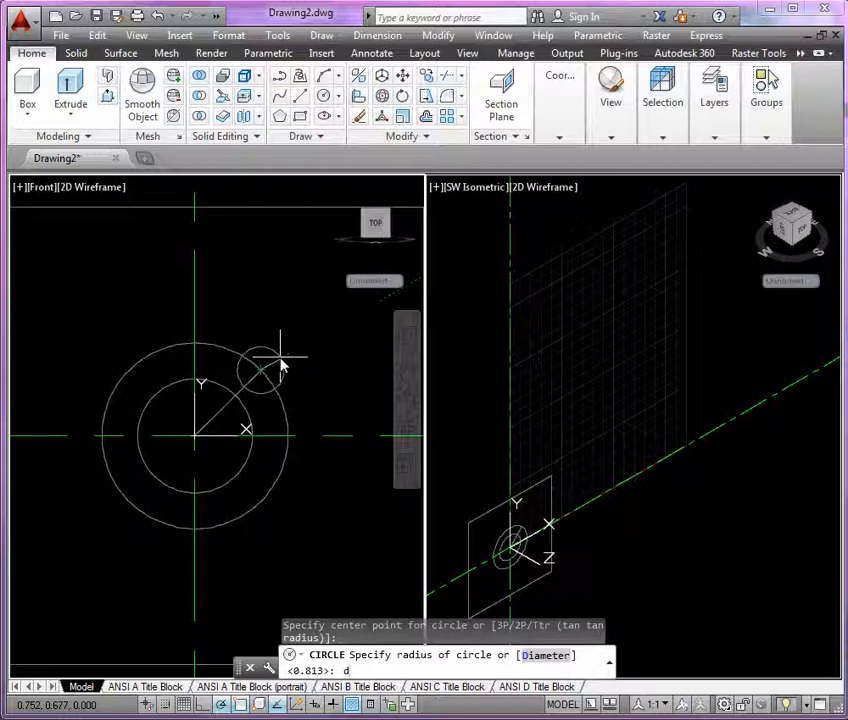
{"action": "key", "text": "Return"}
{"action": "type", "text": ".18"}
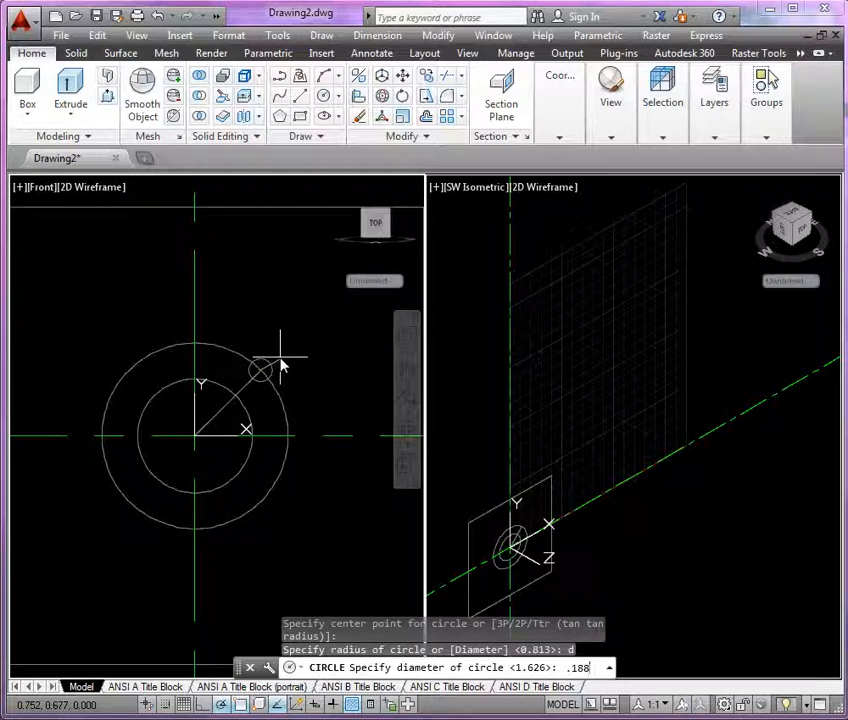
{"action": "type", "text": "8"}
{"action": "key", "text": "Return"}
Erase the outer .813-radius circle and the 45° line, keeping the small hole circle
{"action": "left_click", "coordinate": [285, 406]}
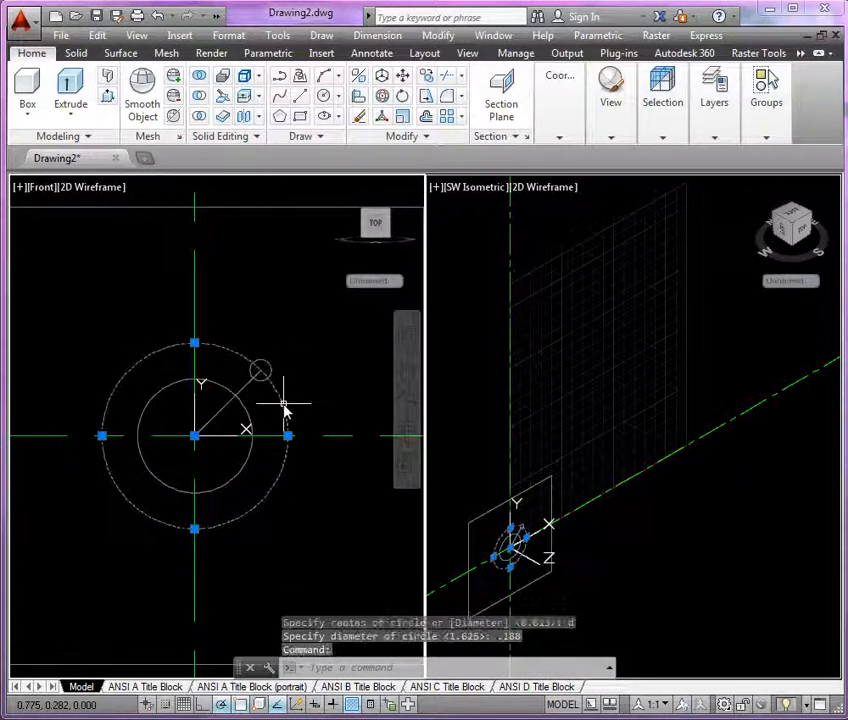
{"action": "key", "text": "Delete"}
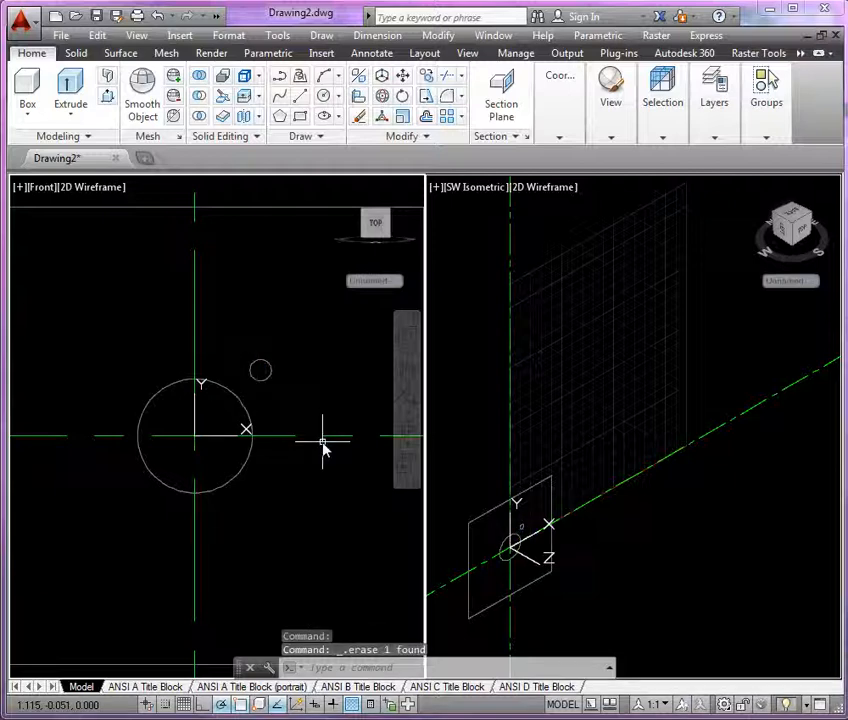
{"action": "scroll", "coordinate": [346, 382], "scroll_direction": "down", "scroll_amount": 2}
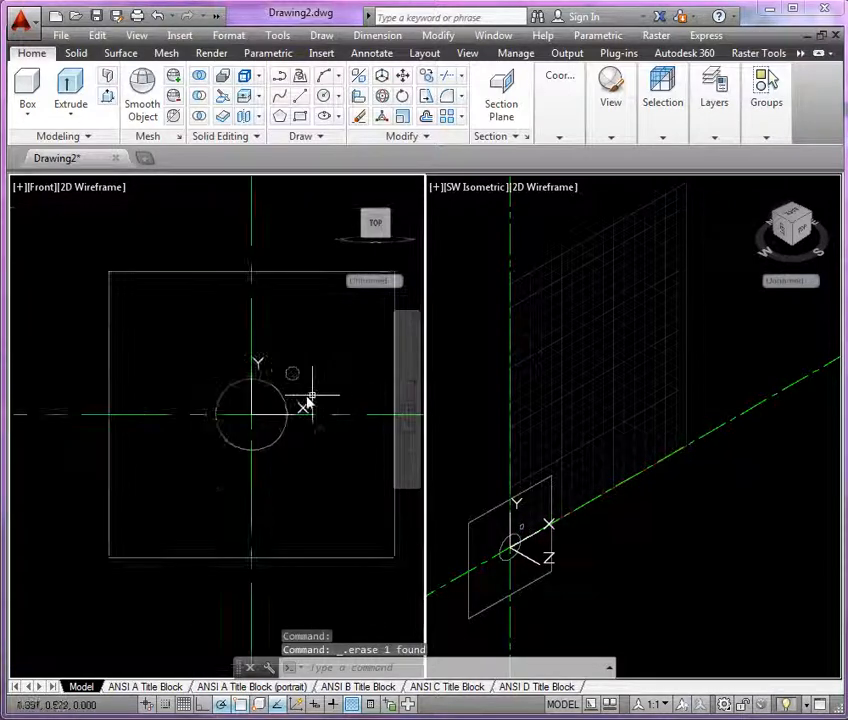
{"action": "scroll", "coordinate": [326, 390], "scroll_direction": "up", "scroll_amount": 2}
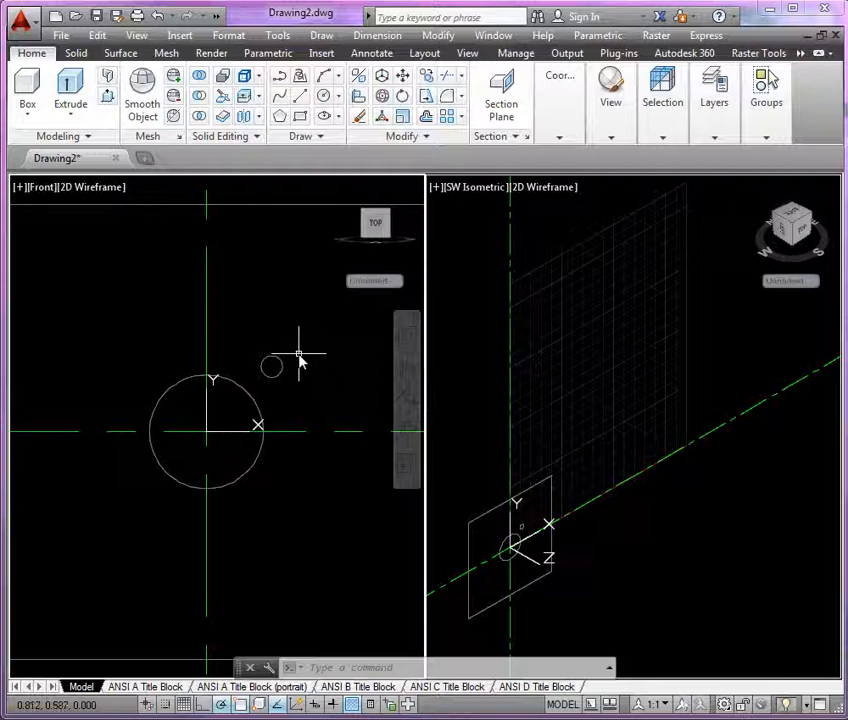
Create a polar array of the small .188 circle around the origin with 4 items filling 360 degrees
{"action": "left_click", "coordinate": [461, 118]}
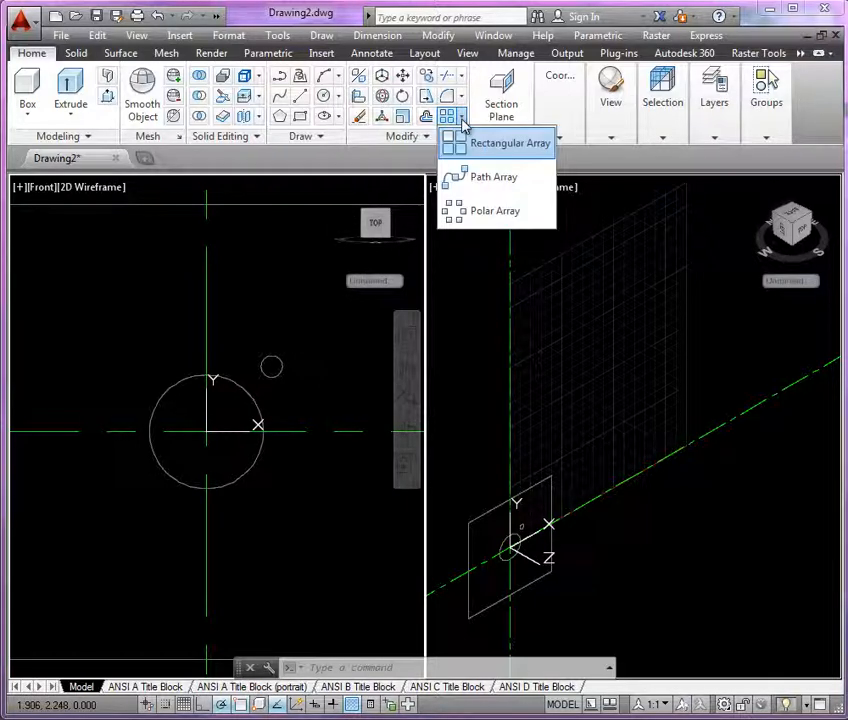
{"action": "left_click", "coordinate": [474, 214]}
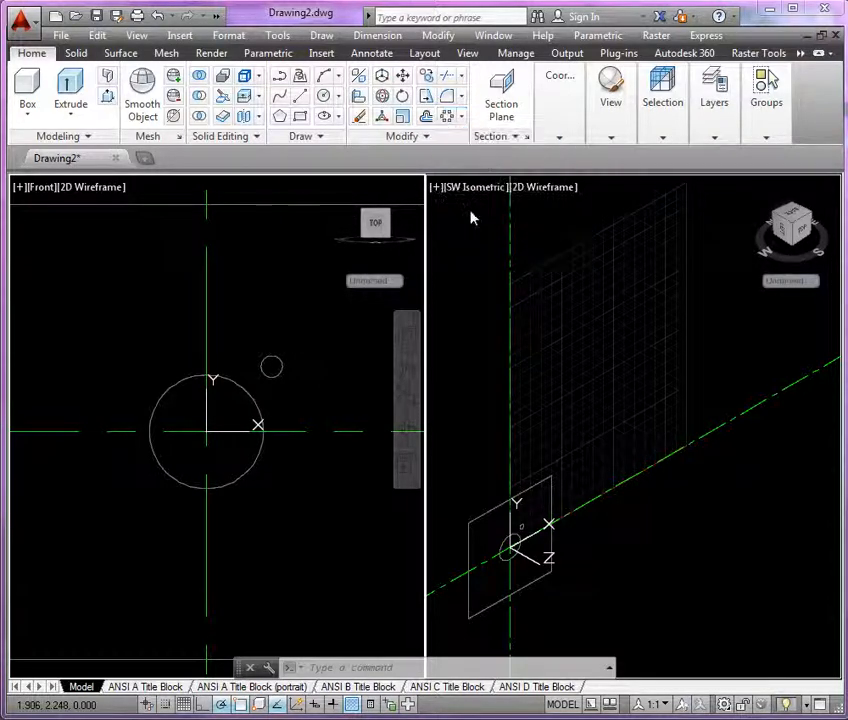
{"action": "left_click", "coordinate": [278, 362]}
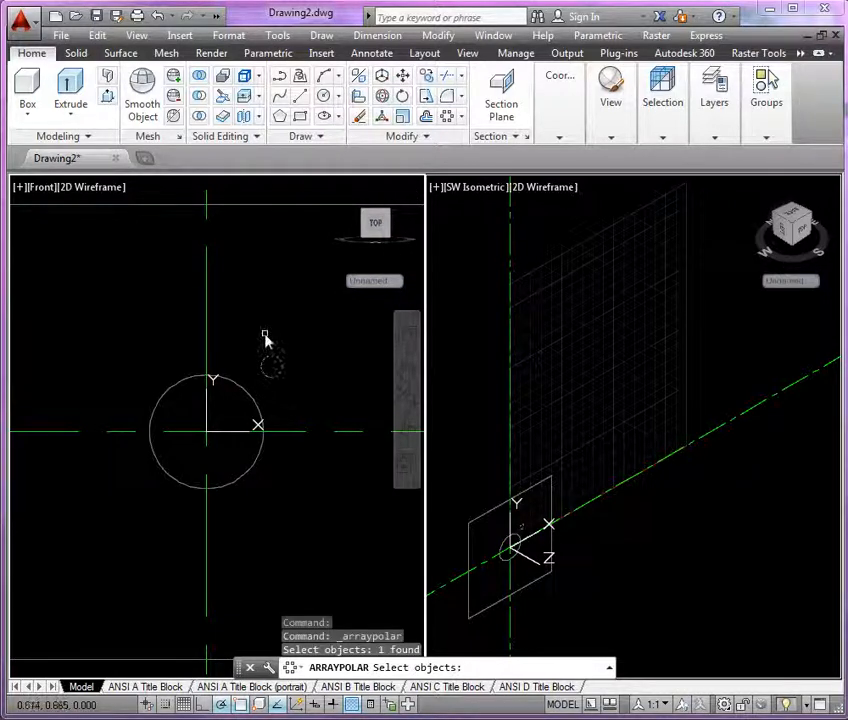
{"action": "key", "text": "Return"}
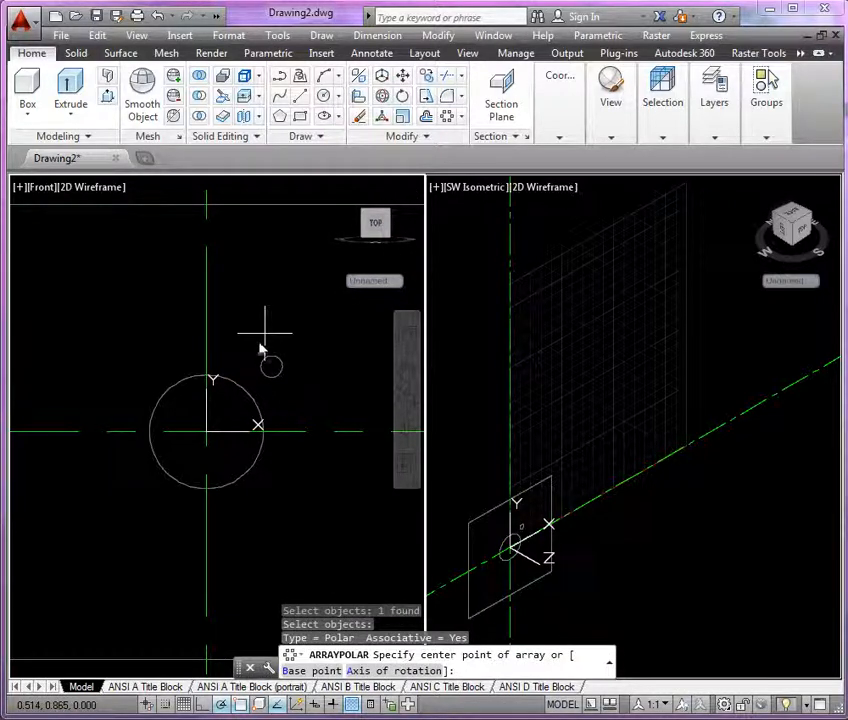
{"action": "left_click", "coordinate": [208, 436]}
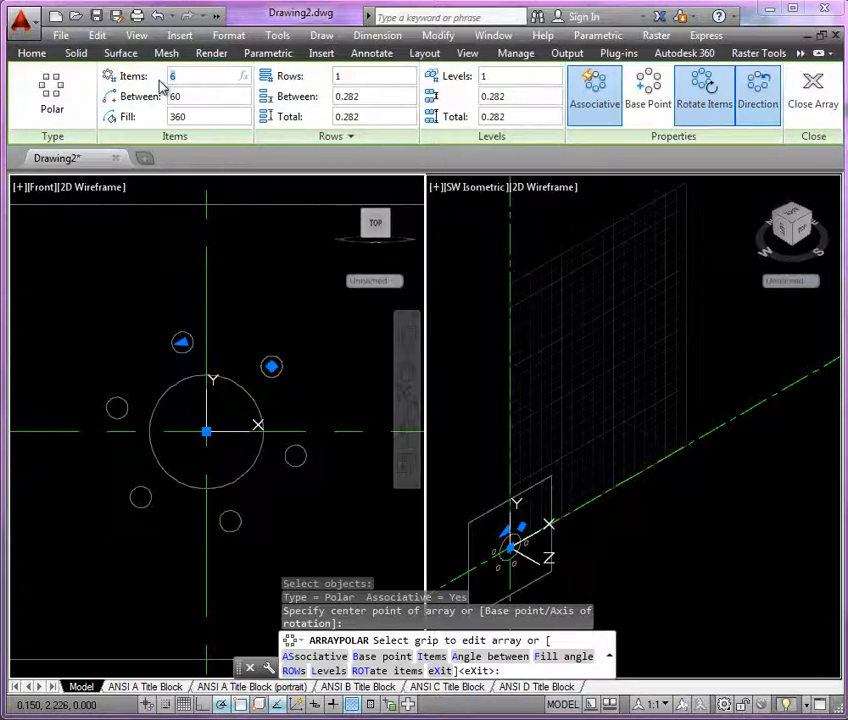
{"action": "key", "text": "Return"}
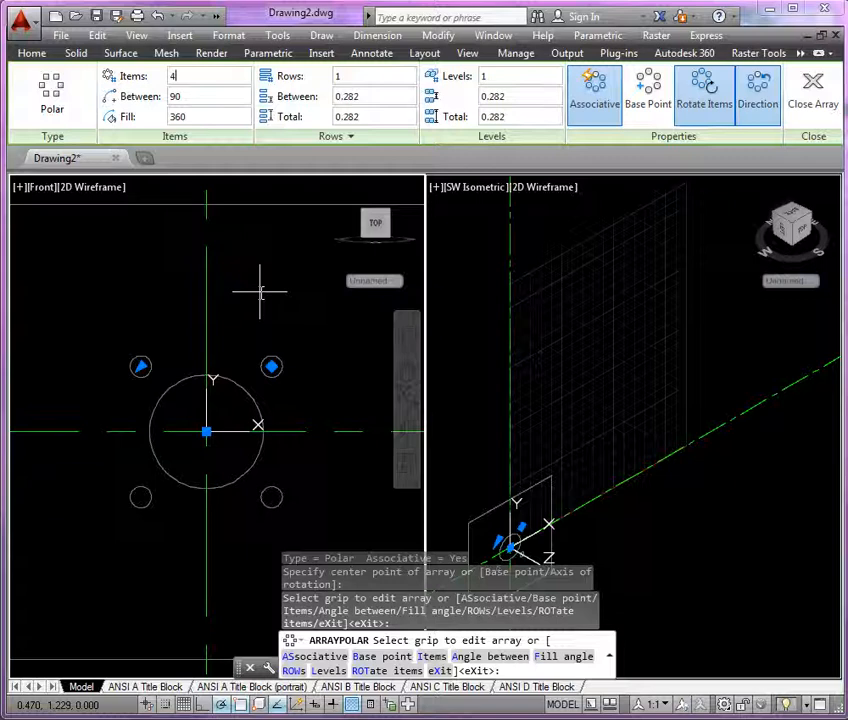
{"action": "key", "text": "Return"}
Draw a vertical construction line through the upper-right corner of the square outline in the front view
{"action": "scroll", "coordinate": [276, 304], "scroll_direction": "down", "scroll_amount": 2}
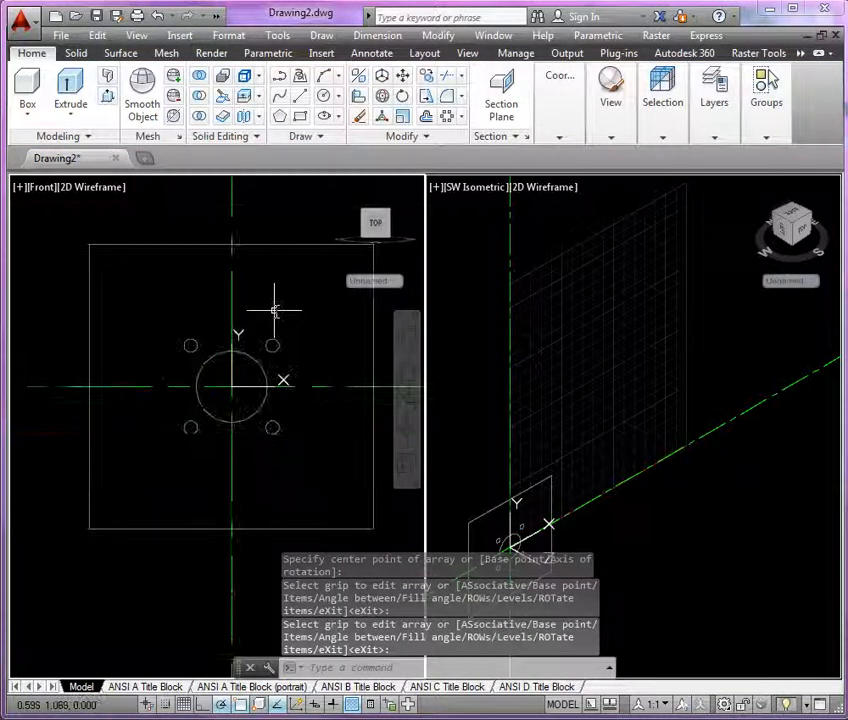
{"action": "middle_click_drag", "start_coordinate": [282, 310], "coordinate": [278, 330]}
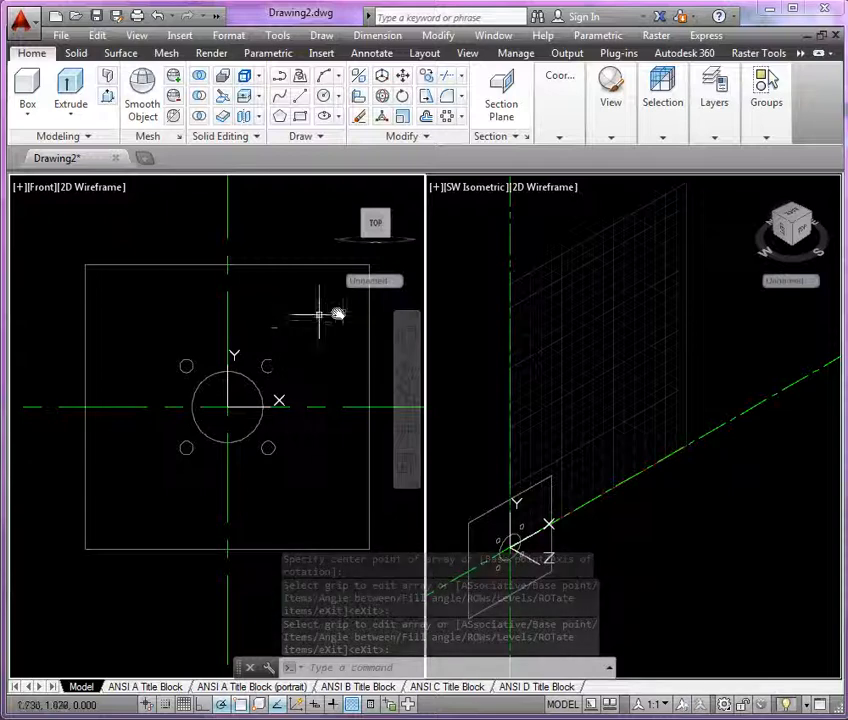
{"action": "middle_click_drag", "start_coordinate": [333, 312], "coordinate": [279, 315]}
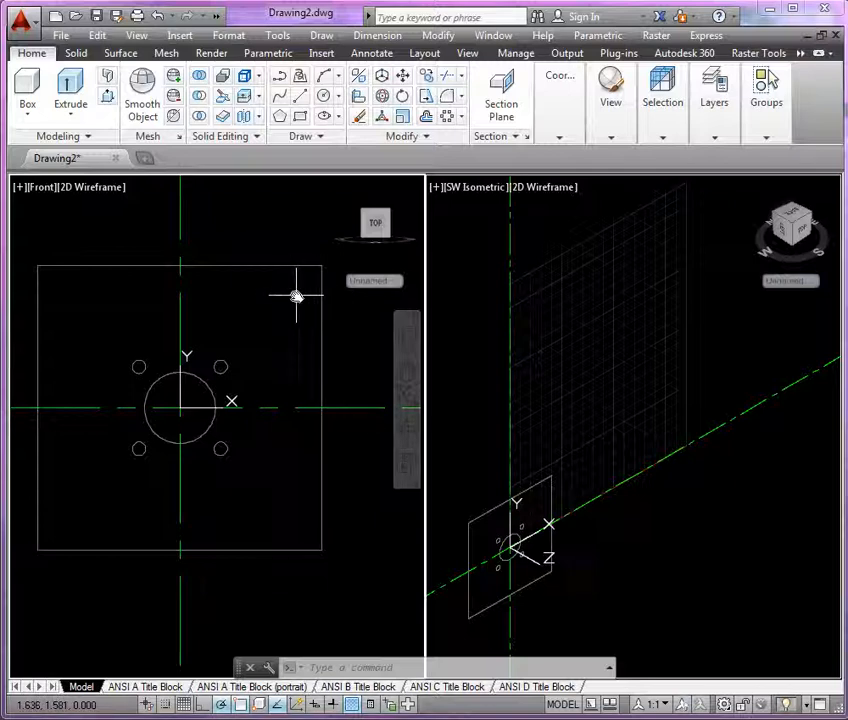
{"action": "middle_click_drag", "start_coordinate": [296, 296], "coordinate": [278, 333]}
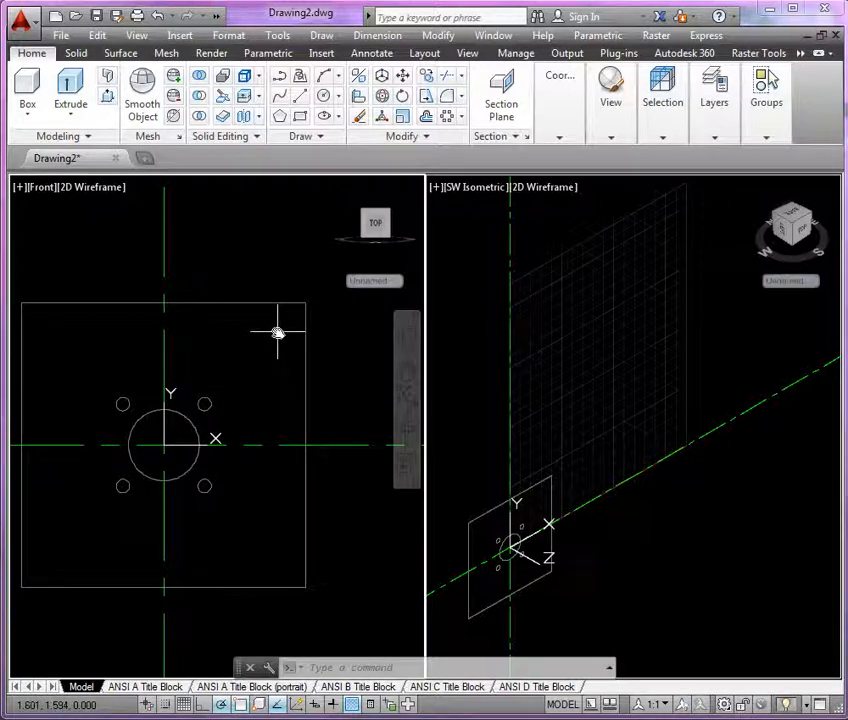
{"action": "type", "text": "x"}
{"action": "key", "text": "Return"}
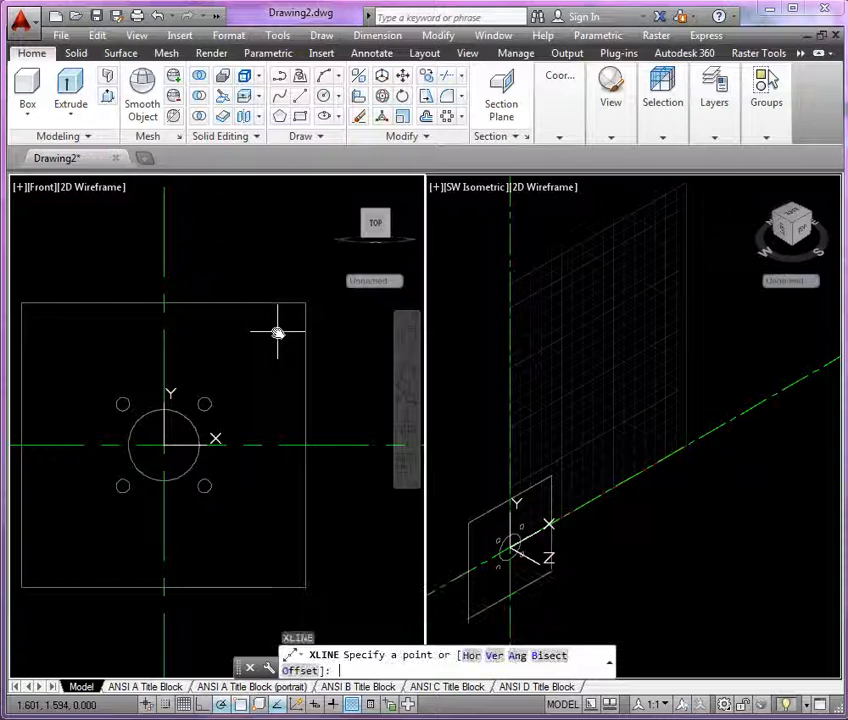
{"action": "left_click", "coordinate": [279, 334]}
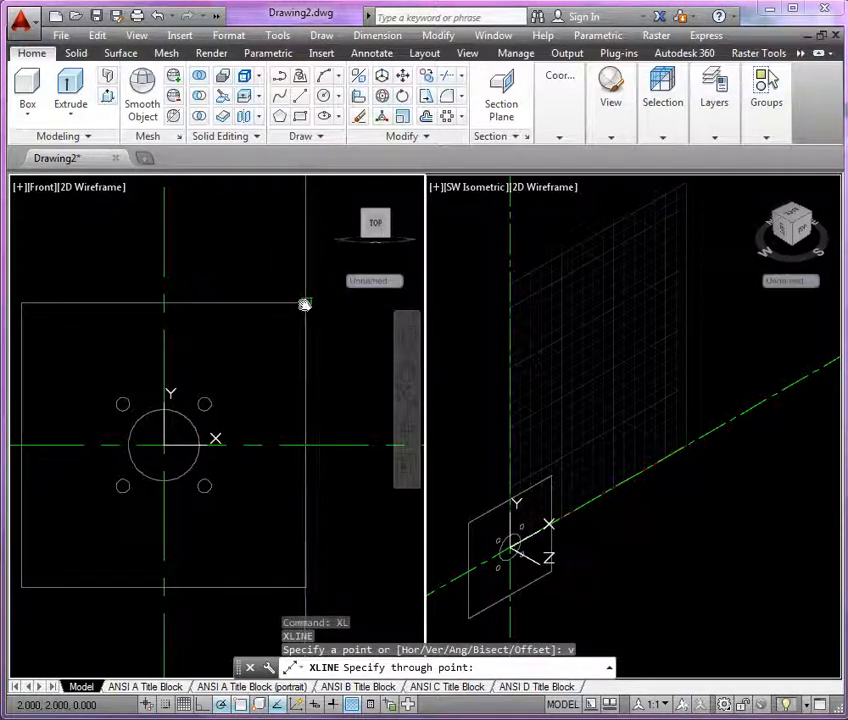
{"action": "left_click", "coordinate": [305, 303]}
{"action": "key", "text": "Return"}
Draw a horizontal construction line through the same upper-right corner of the square
{"action": "key", "text": "Return"}
{"action": "type", "text": "h"}
{"action": "key", "text": "Return"}
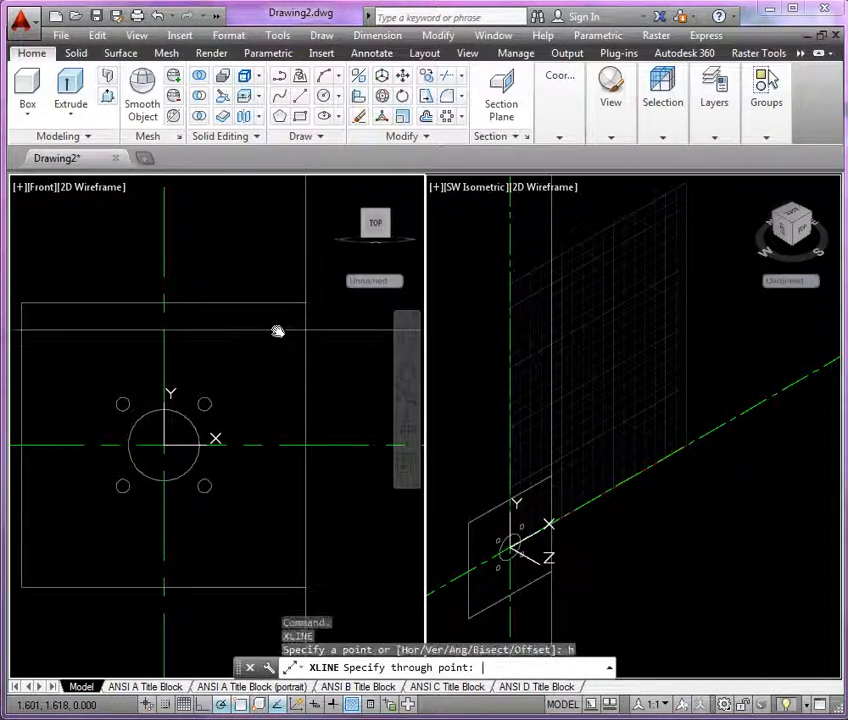
{"action": "left_click", "coordinate": [308, 303]}
{"action": "key", "text": "Return"}
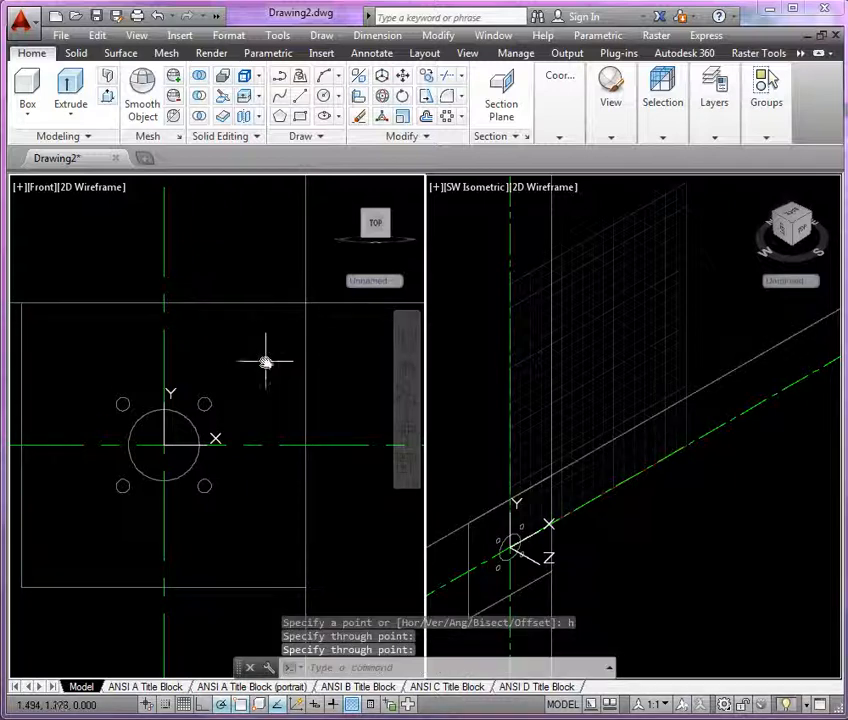
Offset the horizontal construction line down and the vertical one to the left by .5, inside the square
{"action": "type", "text": "o"}
{"action": "key", "text": "Return"}
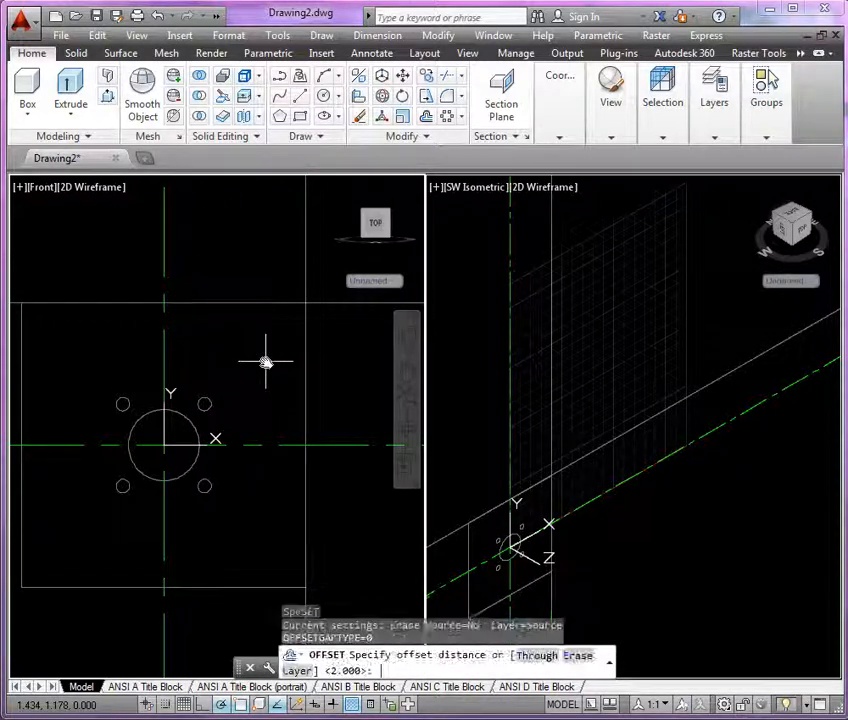
{"action": "type", "text": ".5"}
{"action": "key", "text": "Return"}
{"action": "left_click", "coordinate": [331, 303]}
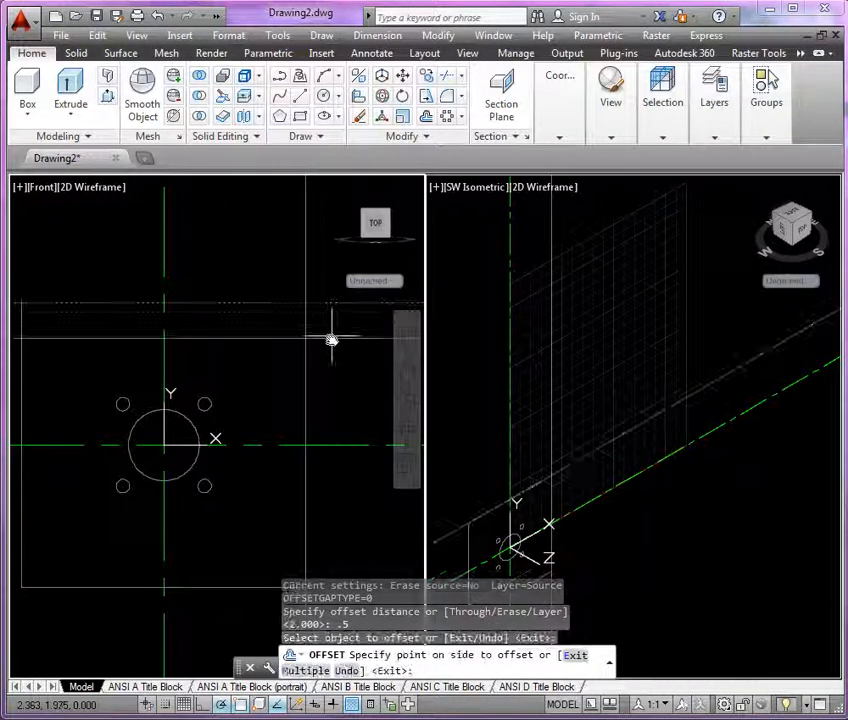
{"action": "left_click", "coordinate": [325, 341]}
{"action": "left_click", "coordinate": [308, 280]}
{"action": "left_click", "coordinate": [257, 278]}
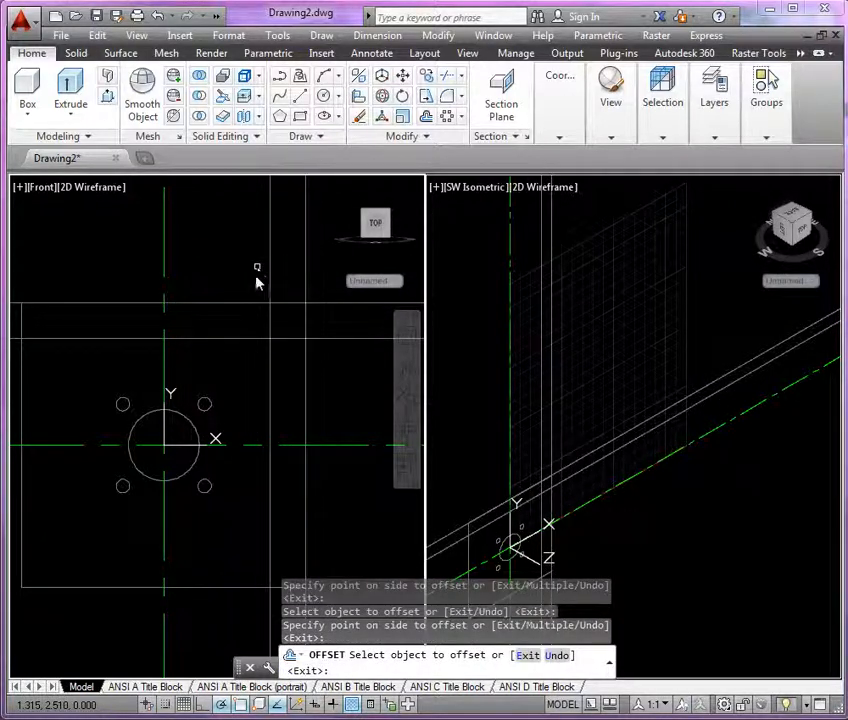
{"action": "key", "text": "Return"}
Draw a circle of diameter .250 centered on the intersection of the two offset construction lines
{"action": "left_click", "coordinate": [270, 340]}
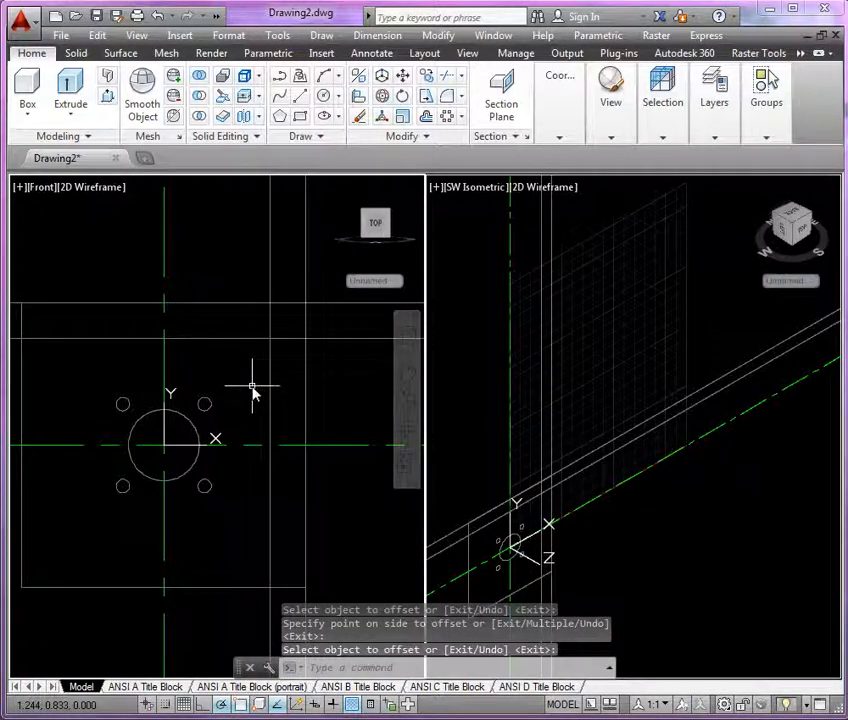
{"action": "left_click", "coordinate": [323, 95]}
{"action": "left_click", "coordinate": [270, 339]}
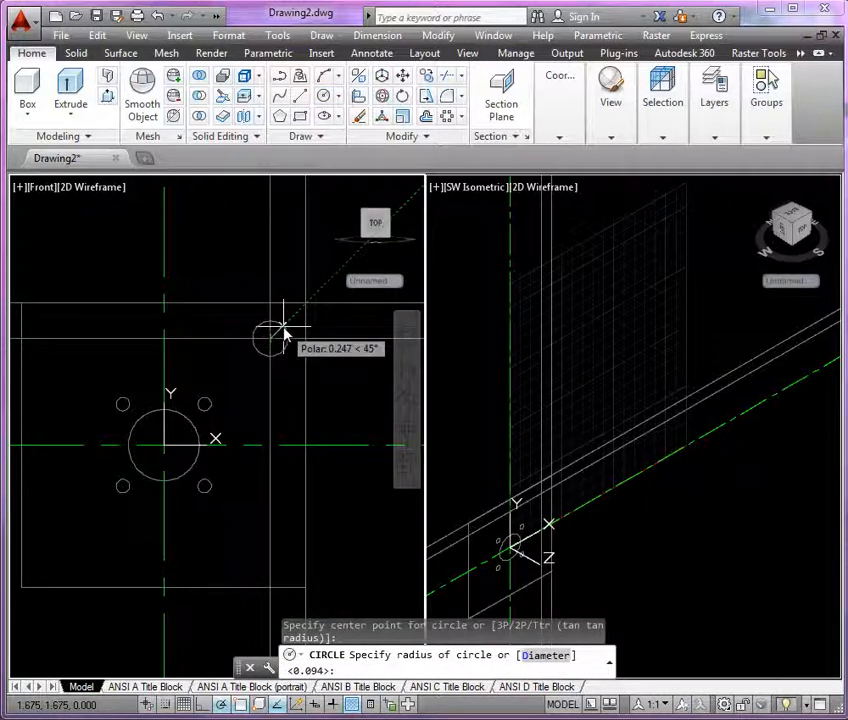
{"action": "type", "text": "d"}
{"action": "key", "text": "Return"}
{"action": "type", "text": ".2"}
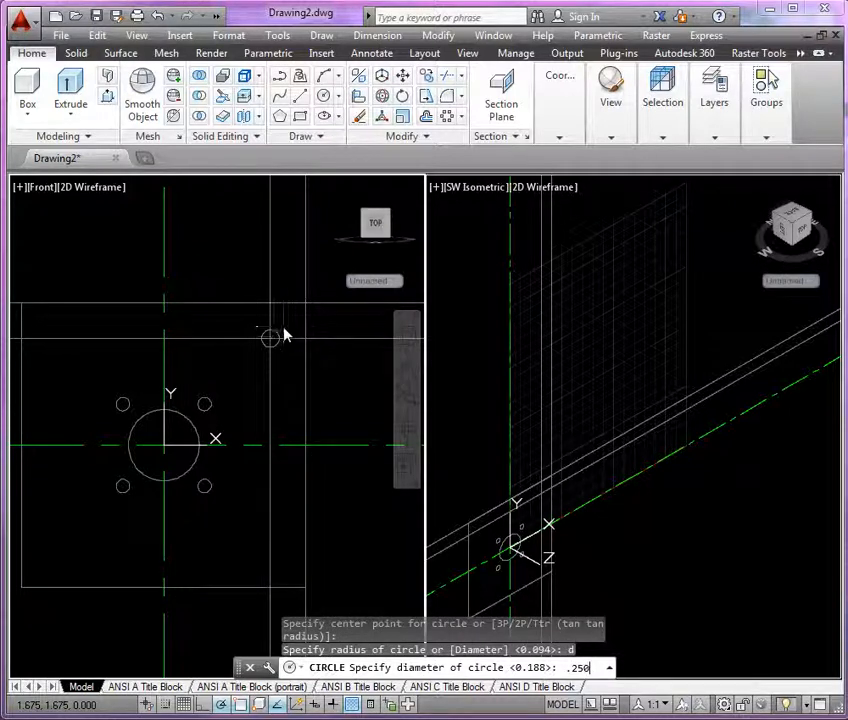
{"action": "type", "text": "50"}
{"action": "key", "text": "Return"}
Erase the two offset construction lines that cross at the center of the .250 circle
{"action": "scroll", "coordinate": [338, 310], "scroll_direction": "down", "scroll_amount": 2}
{"action": "middle_click_drag", "start_coordinate": [335, 318], "coordinate": [300, 328]}
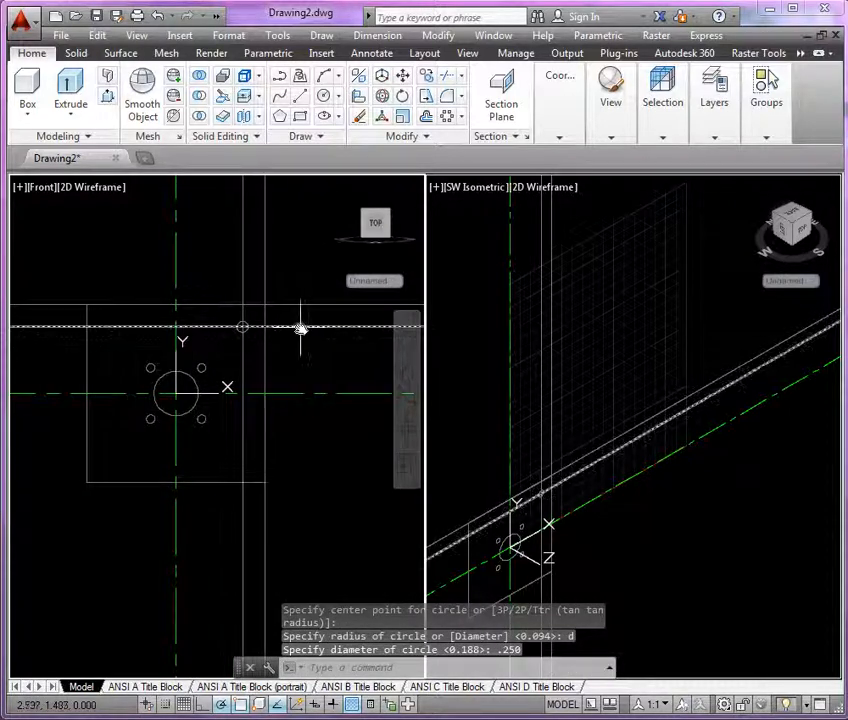
{"action": "left_click", "coordinate": [300, 328]}
{"action": "key", "text": "Delete"}
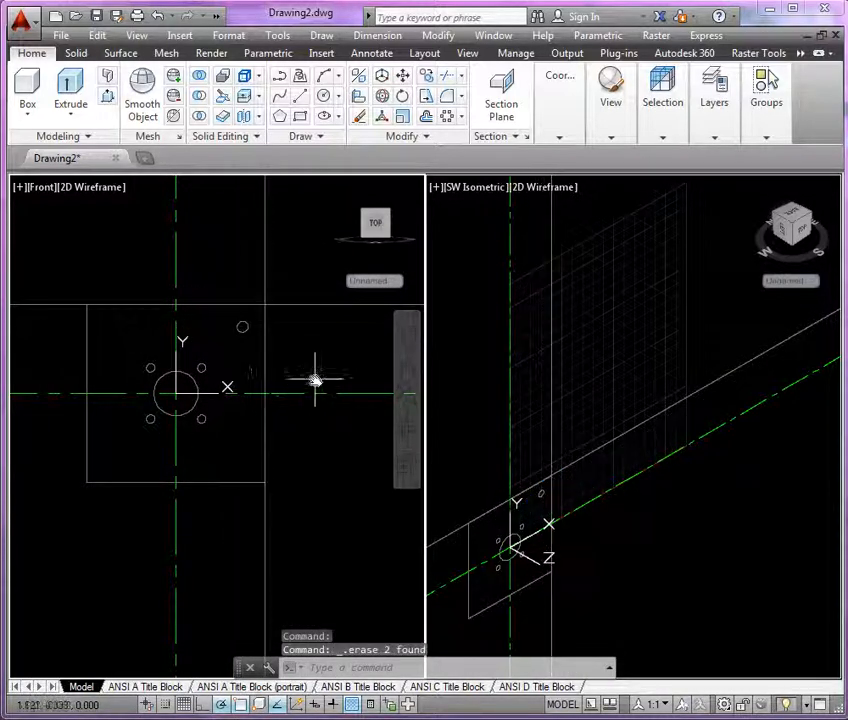
Erase the two construction lines that cross at the square's upper-right corner
{"action": "middle_click_drag", "start_coordinate": [315, 380], "coordinate": [327, 367]}
{"action": "left_click", "coordinate": [312, 303]}
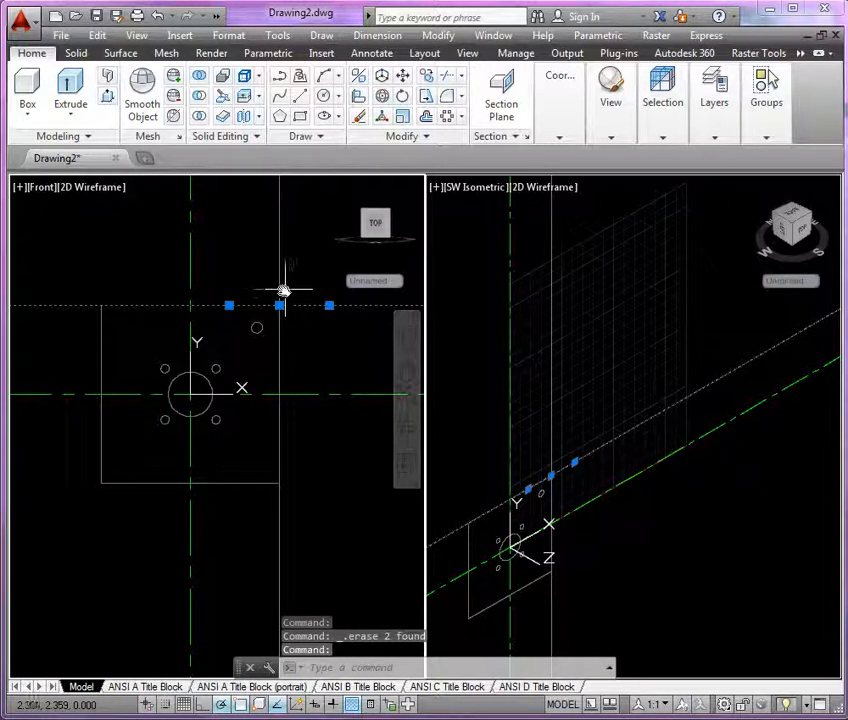
{"action": "left_click", "coordinate": [281, 291]}
{"action": "key", "text": "Delete"}
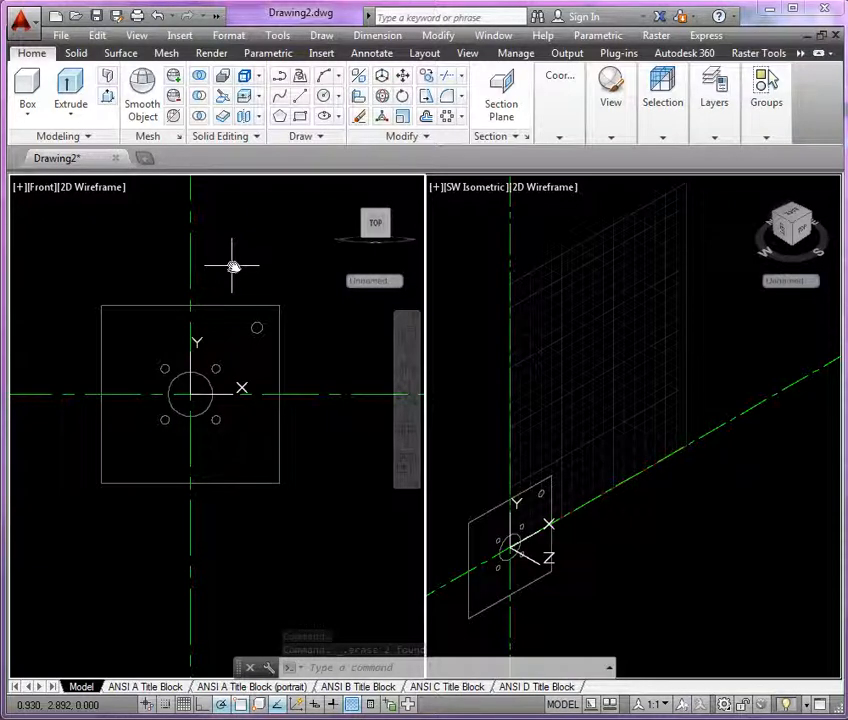
Mirror the upper-right corner hole across the vertical centerline, keeping the original circle
{"action": "left_click", "coordinate": [428, 140]}
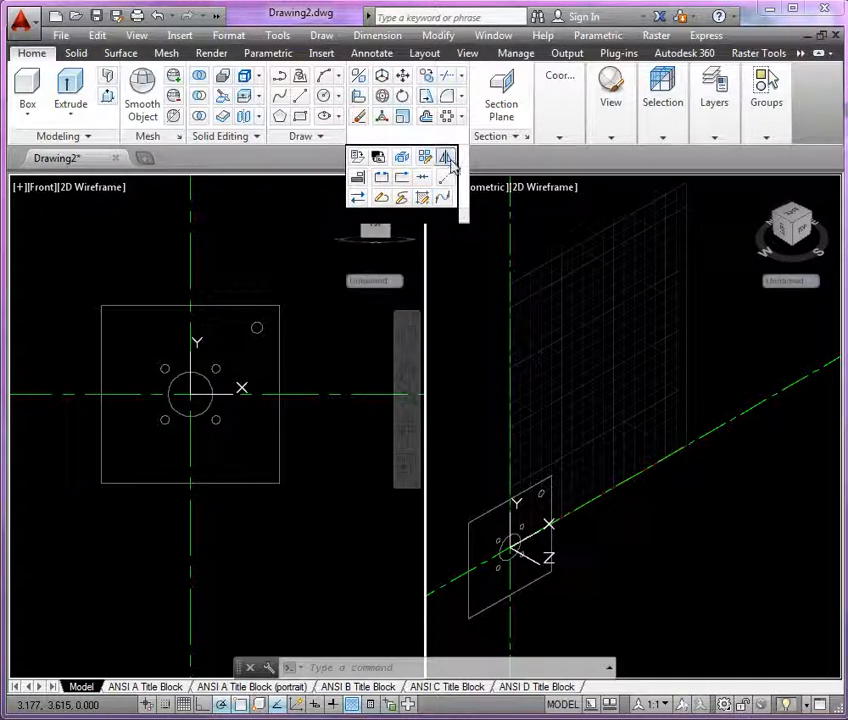
{"action": "left_click", "coordinate": [447, 161]}
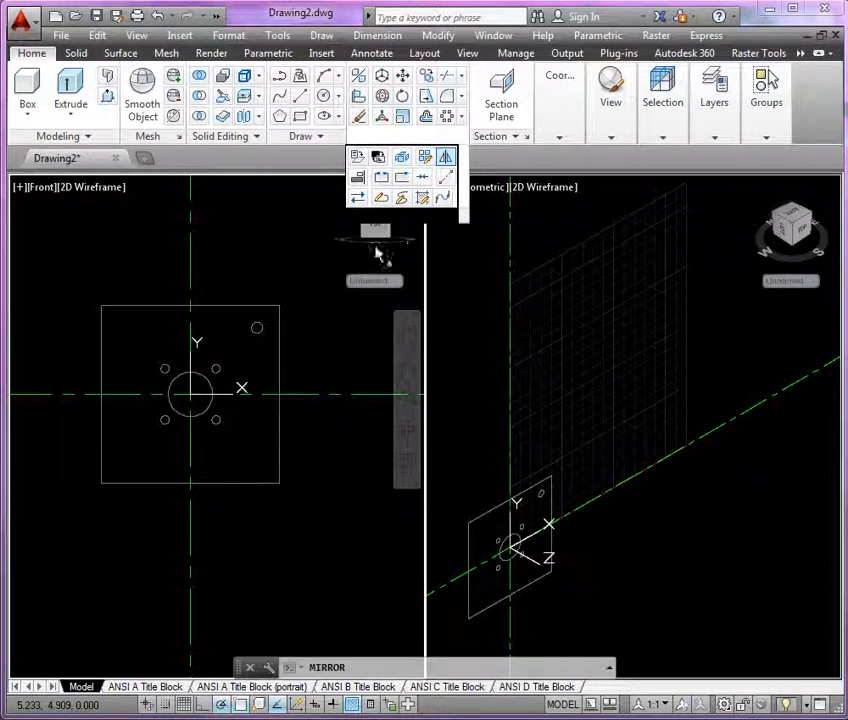
{"action": "left_click", "coordinate": [258, 331]}
{"action": "key", "text": "Return"}
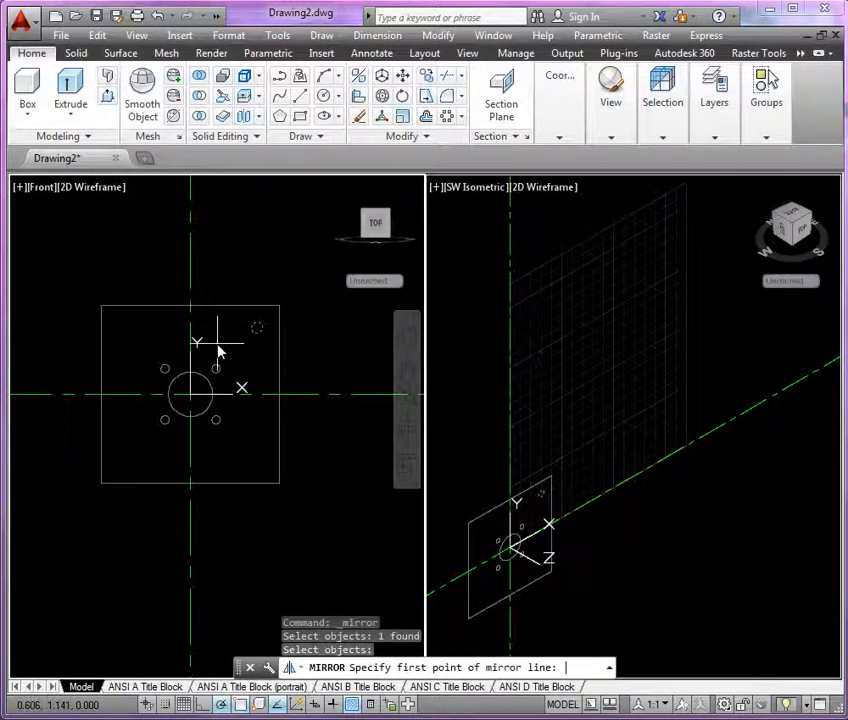
{"action": "left_click", "coordinate": [195, 400]}
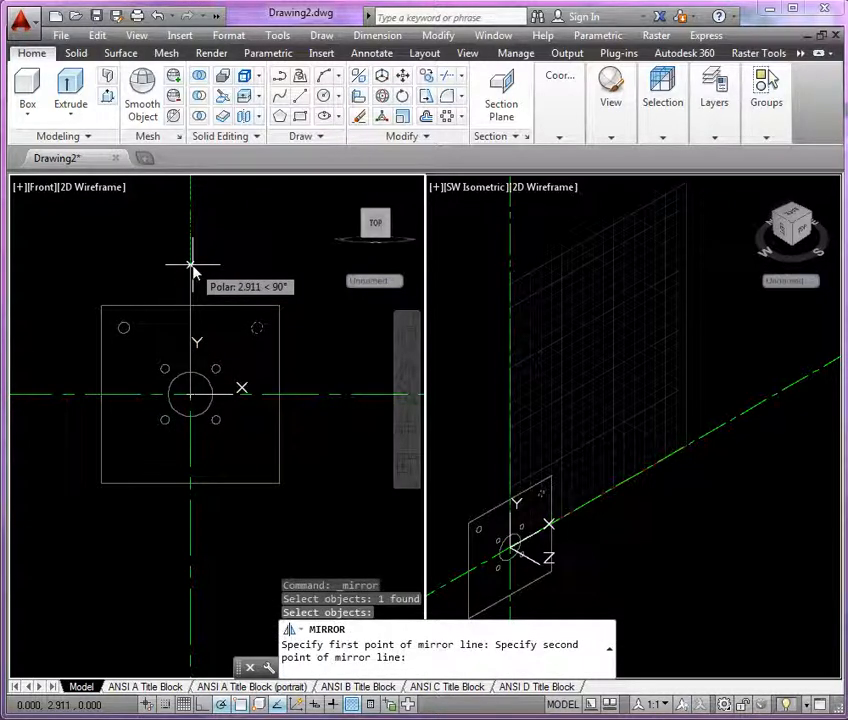
{"action": "left_click", "coordinate": [193, 268]}
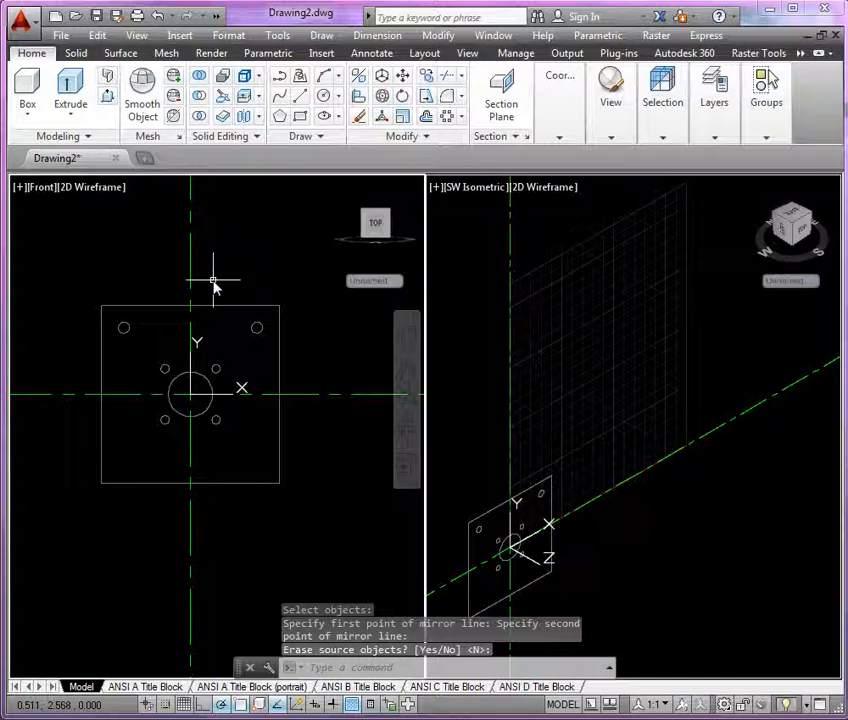
Mirror the two upper corner holes across the horizontal centerline, keeping the original circles
{"action": "middle_click_drag", "start_coordinate": [231, 265], "coordinate": [256, 244]}
{"action": "key", "text": "Return"}
{"action": "key", "text": "Return"}
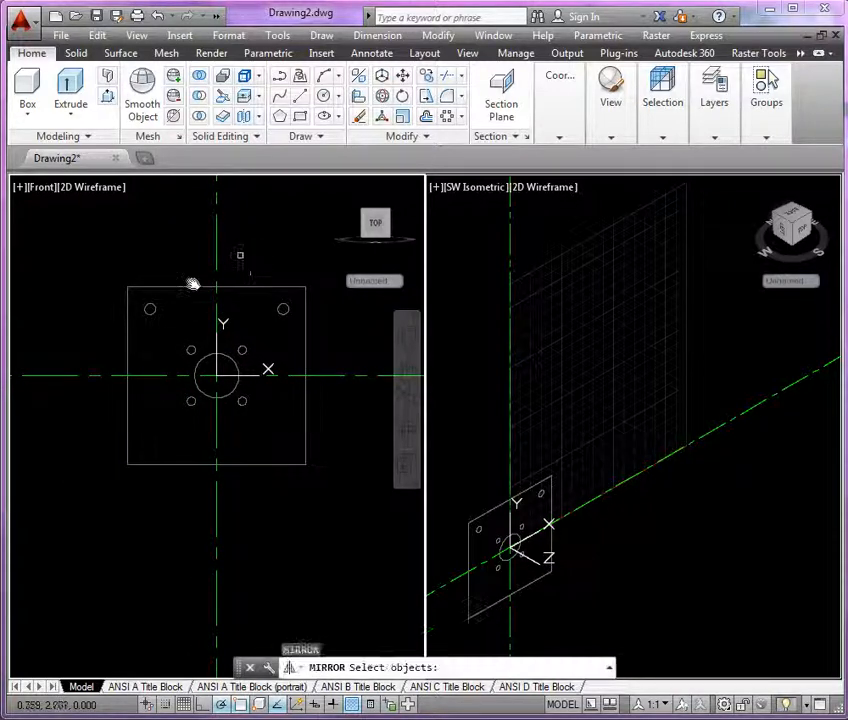
{"action": "left_click", "coordinate": [151, 310]}
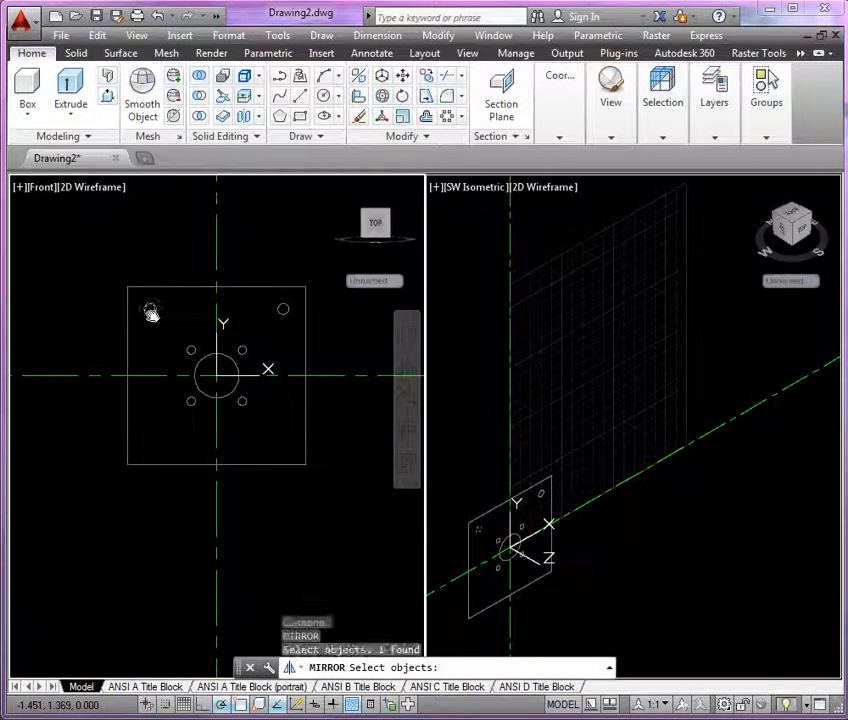
{"action": "left_click", "coordinate": [282, 311]}
{"action": "key", "text": "Return"}
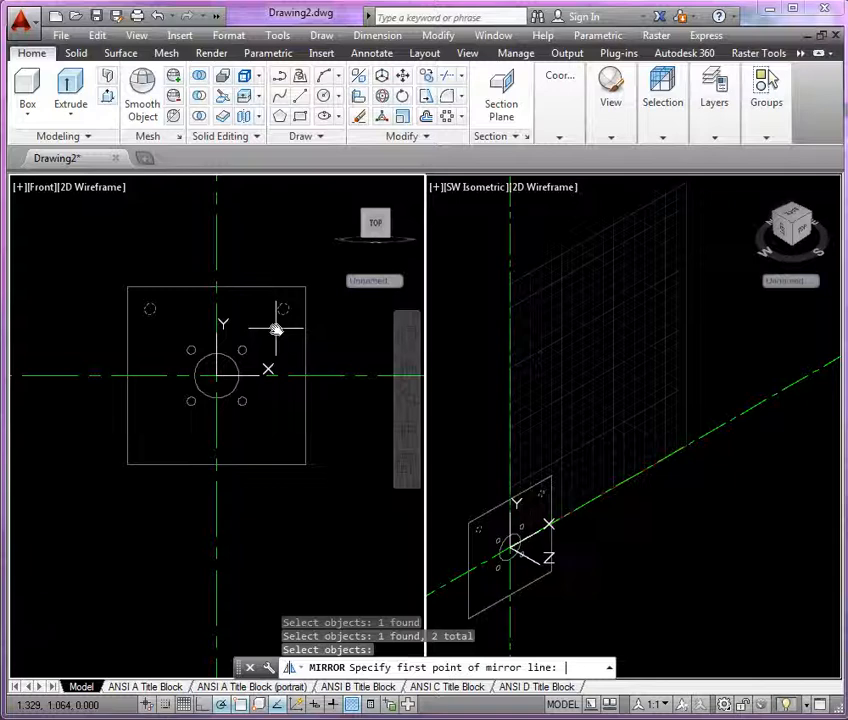
{"action": "left_click", "coordinate": [124, 376]}
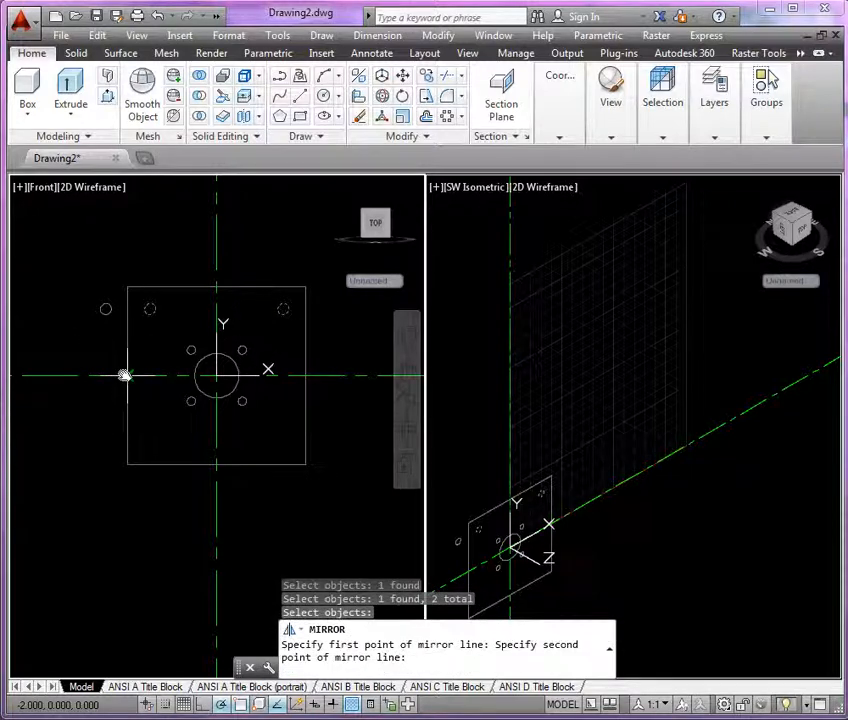
{"action": "left_click", "coordinate": [303, 378]}
{"action": "key", "text": "Return"}
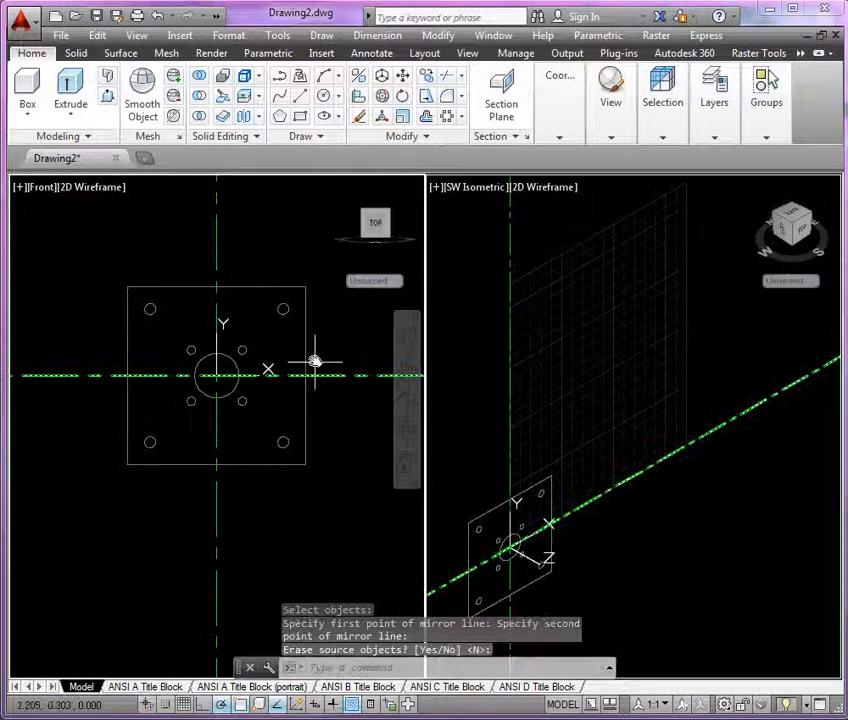
Apply the Region command to the square outline, center circle, four-hole pattern and all four corner circles
{"action": "middle_click_drag", "start_coordinate": [333, 390], "coordinate": [314, 396]}
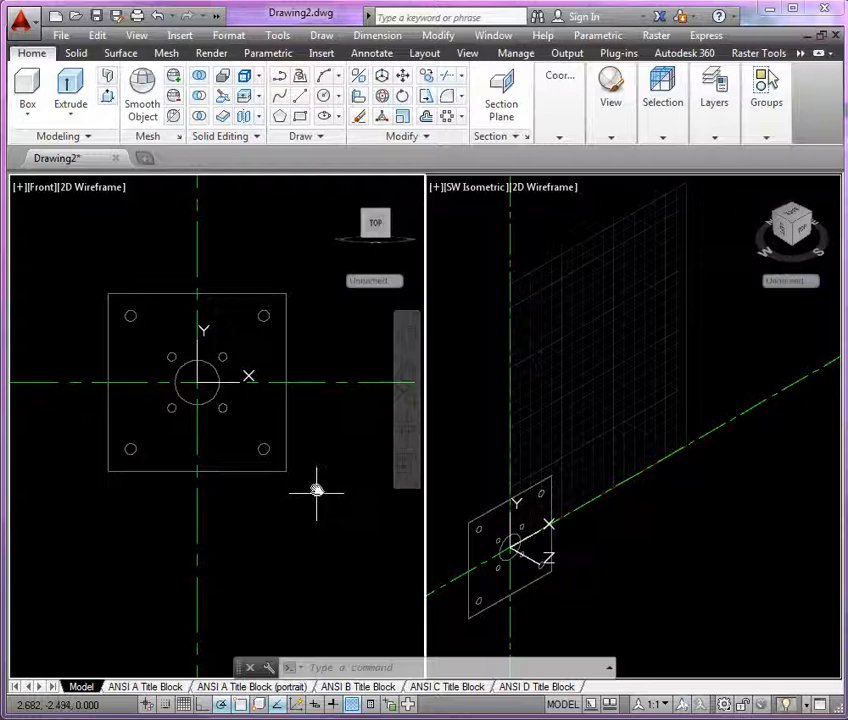
{"action": "left_click", "coordinate": [318, 137]}
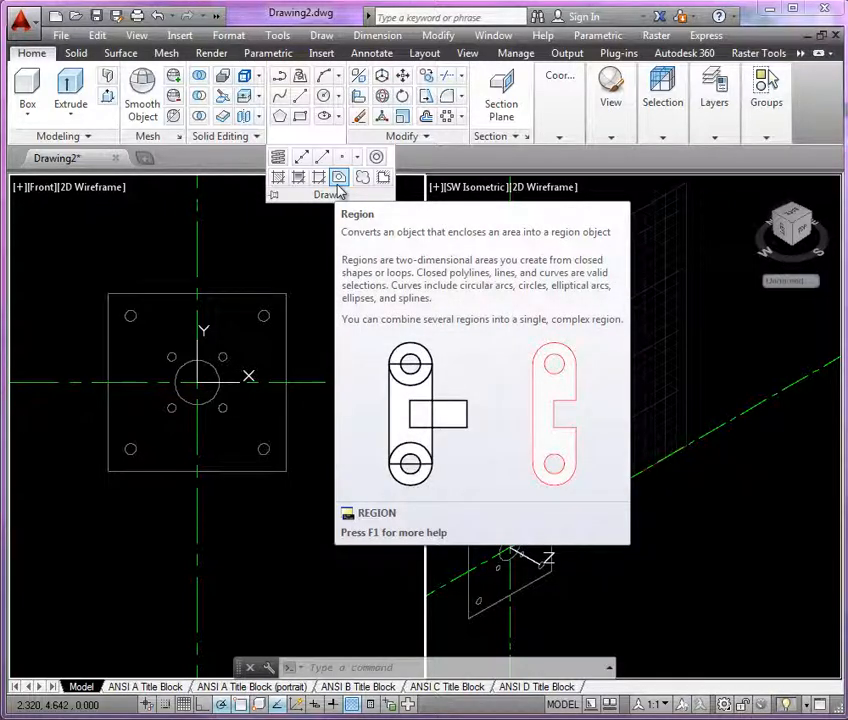
{"action": "left_click", "coordinate": [339, 178]}
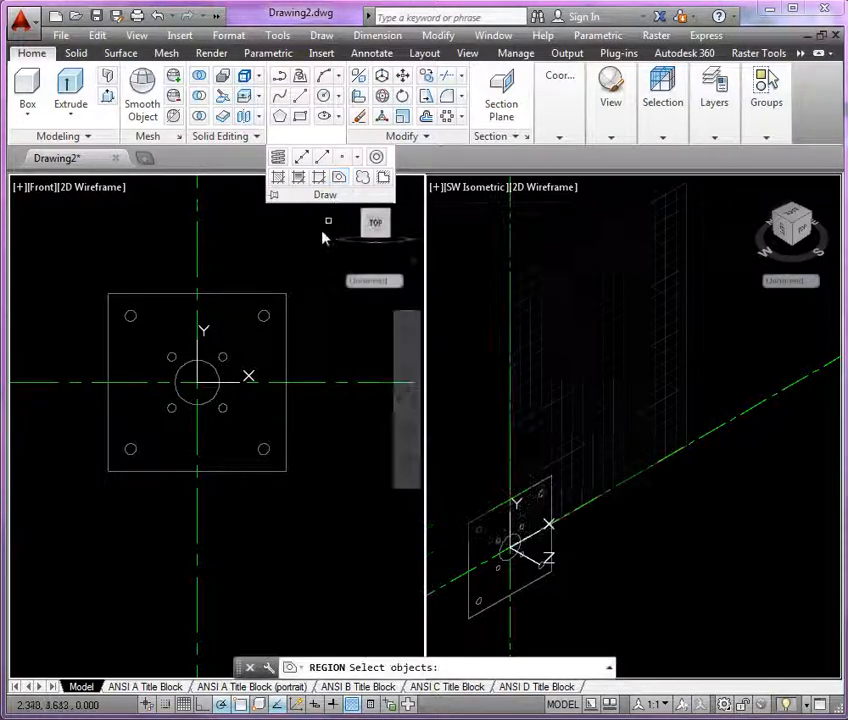
{"action": "left_click", "coordinate": [305, 284]}
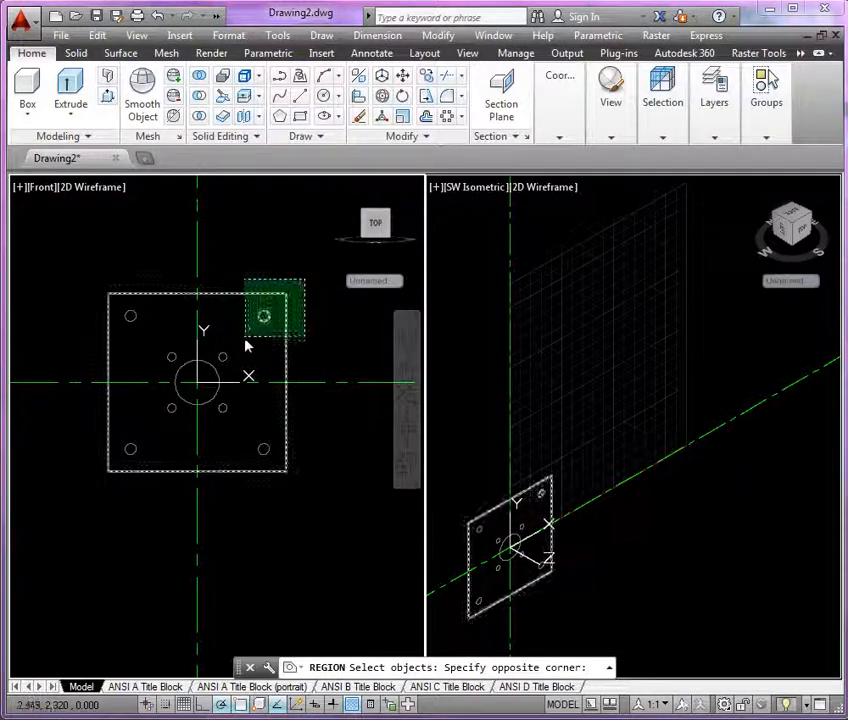
{"action": "left_click", "coordinate": [233, 394]}
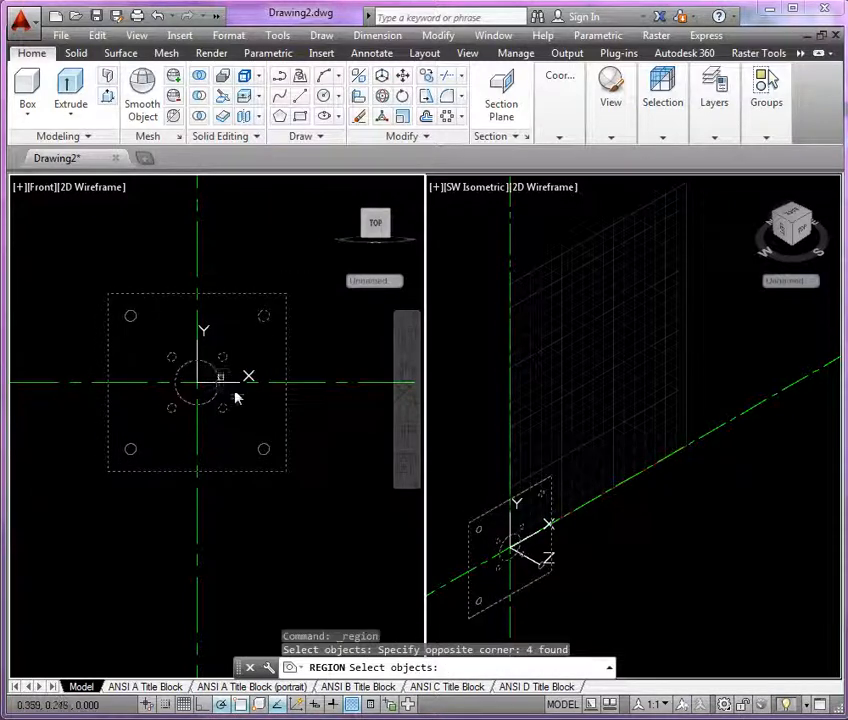
{"action": "left_click", "coordinate": [306, 490]}
{"action": "left_click", "coordinate": [225, 453]}
{"action": "left_click", "coordinate": [150, 485]}
{"action": "left_click", "coordinate": [118, 456]}
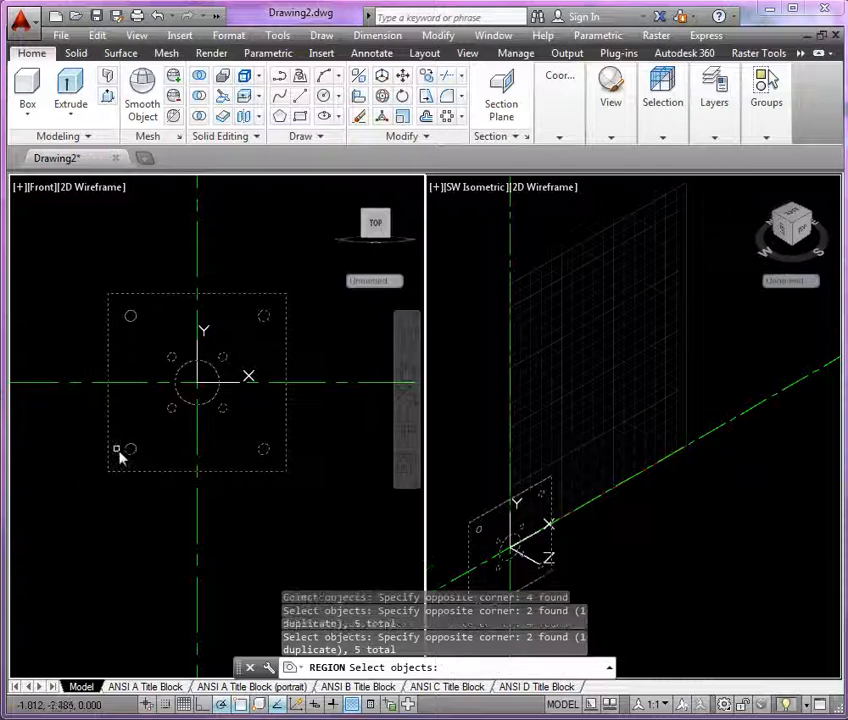
{"action": "left_click", "coordinate": [142, 279]}
{"action": "left_click", "coordinate": [102, 330]}
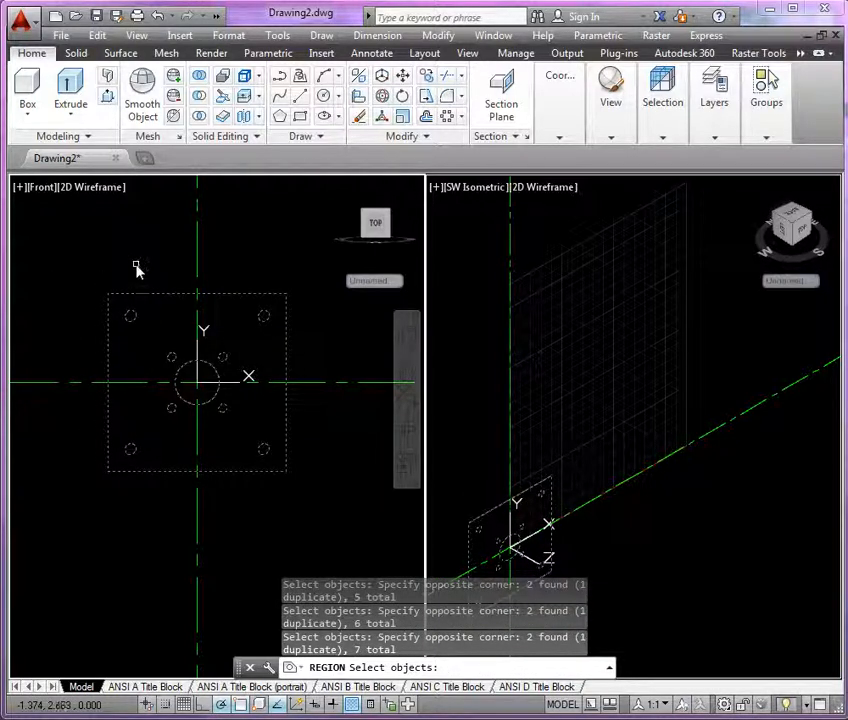
{"action": "key", "text": "Return"}
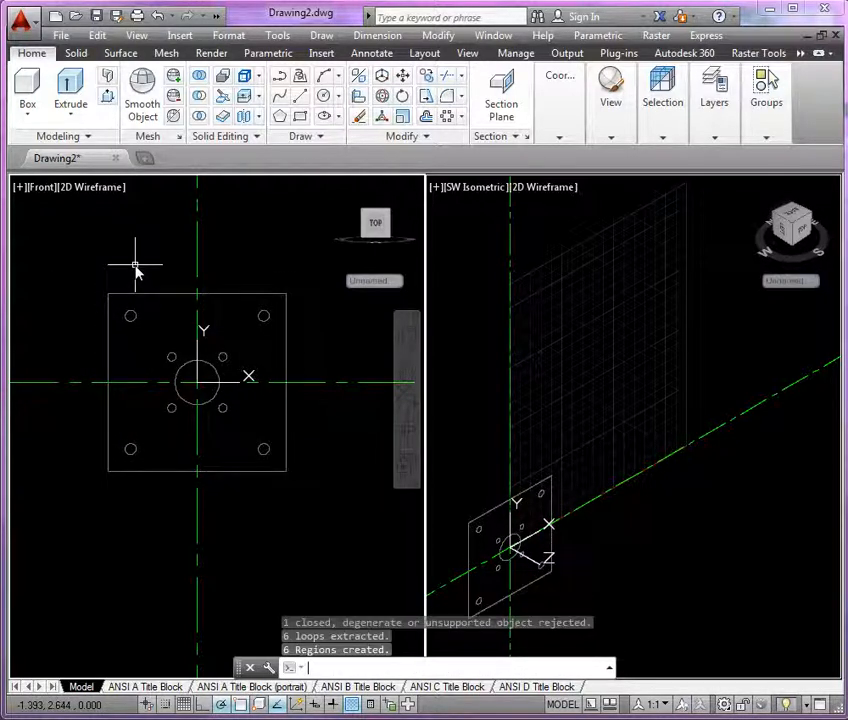
Switch the SW Isometric viewport to the Conceptual visual style
{"action": "left_click", "coordinate": [600, 470]}
{"action": "middle_click_drag", "start_coordinate": [606, 469], "coordinate": [627, 354]}
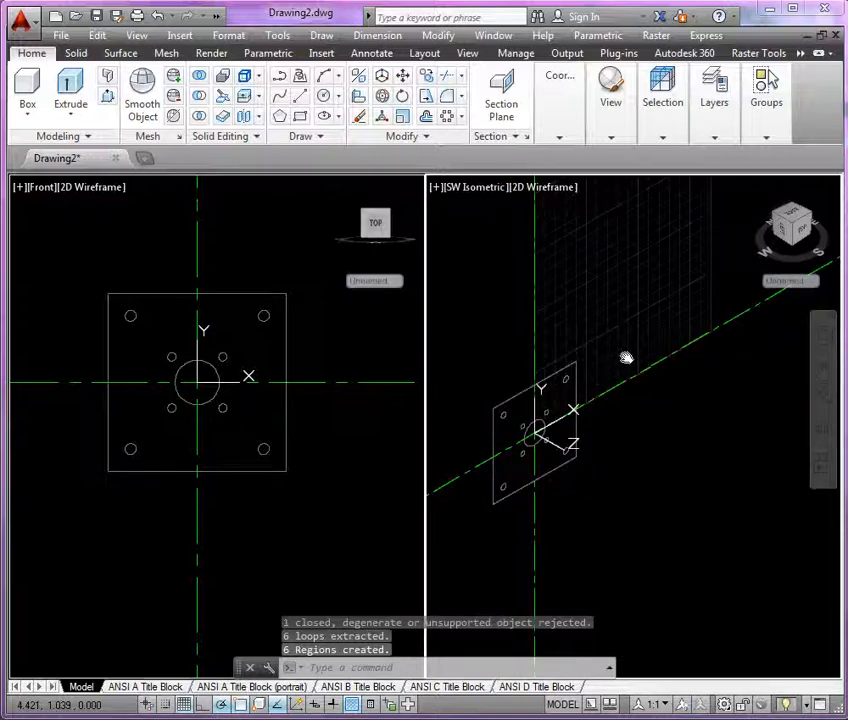
{"action": "scroll", "coordinate": [583, 464], "scroll_direction": "up", "scroll_amount": 2}
{"action": "middle_click_drag", "start_coordinate": [592, 497], "coordinate": [619, 500]}
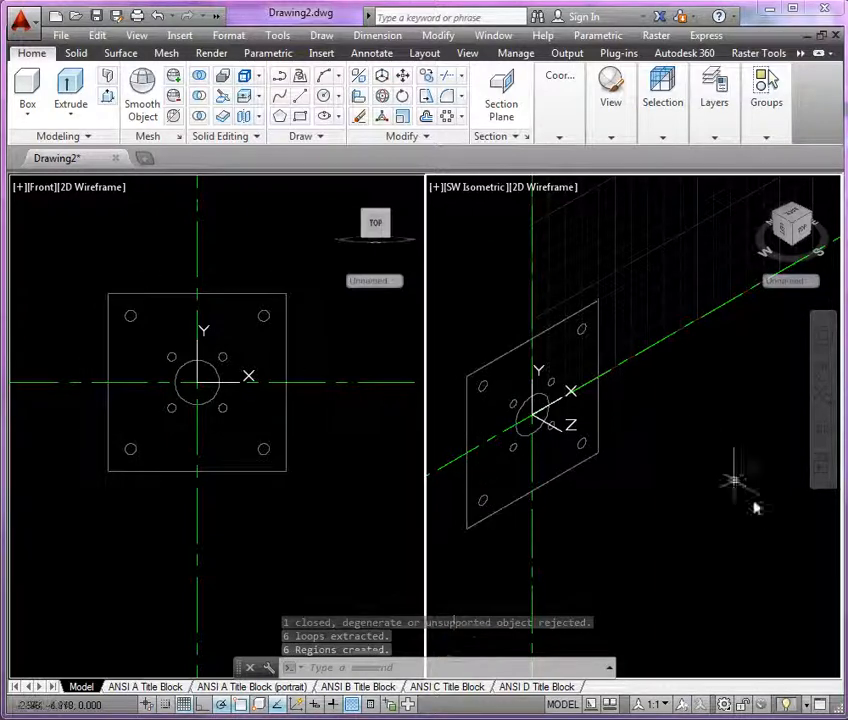
{"action": "middle_click_drag", "start_coordinate": [738, 488], "coordinate": [750, 473]}
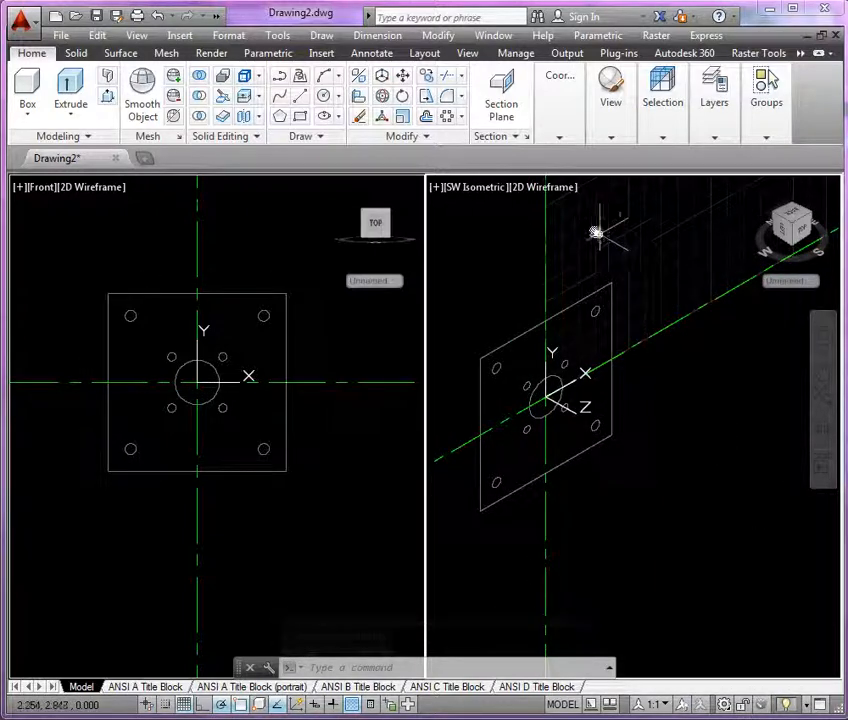
{"action": "left_click", "coordinate": [553, 195]}
{"action": "left_click", "coordinate": [606, 250]}
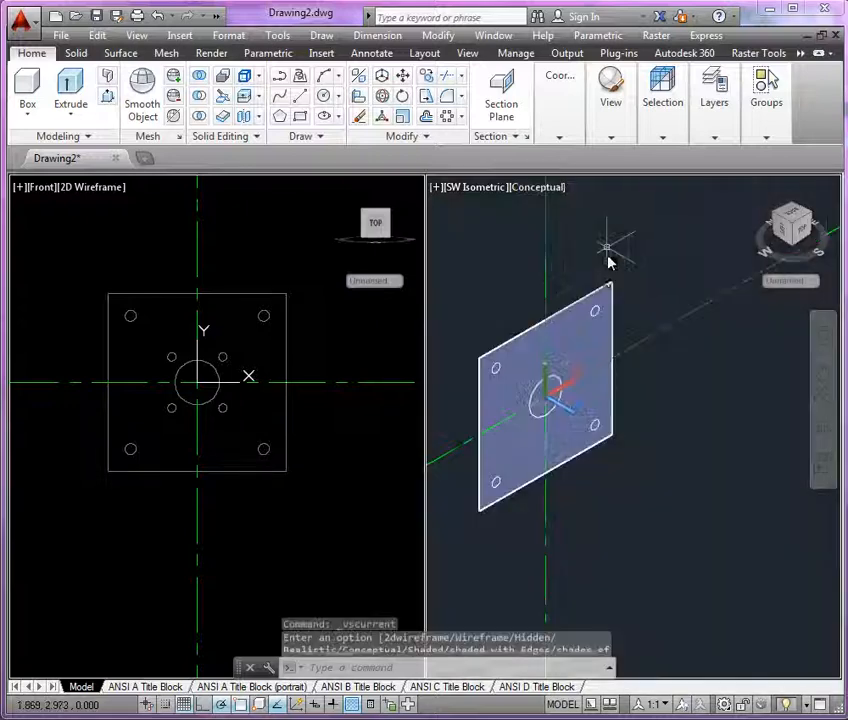
Examine the four-hole polar array around the center hole in the shaded isometric view and the front view
{"action": "scroll", "coordinate": [536, 442], "scroll_direction": "up", "scroll_amount": 3}
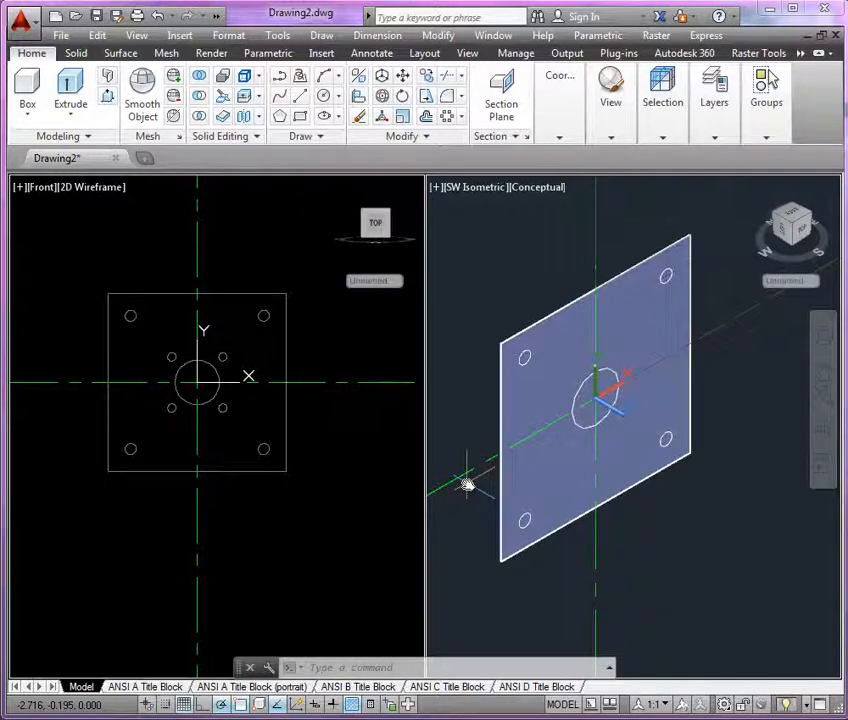
{"action": "left_click", "coordinate": [568, 381]}
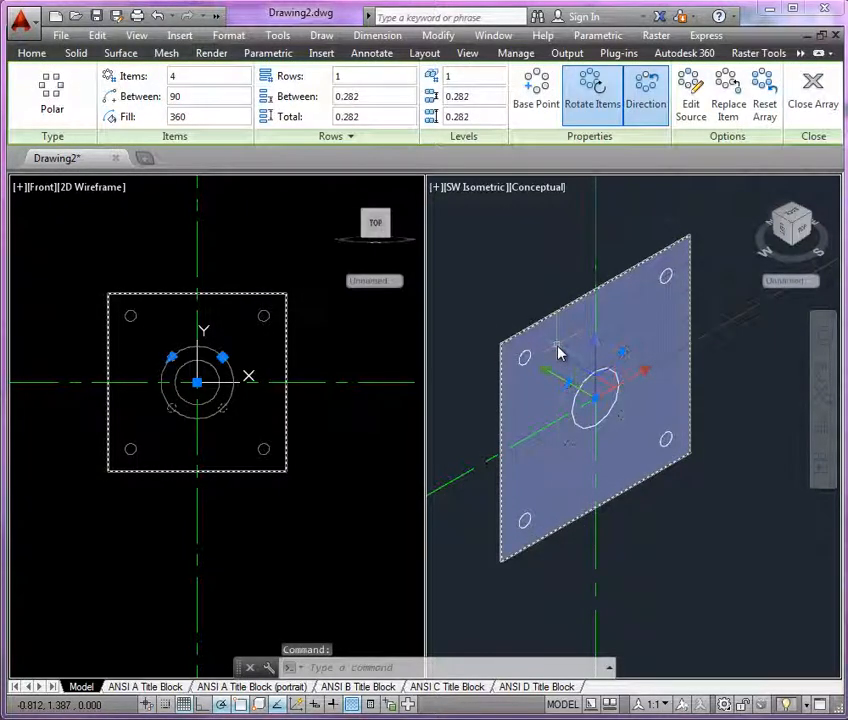
{"action": "key", "text": "Escape"}
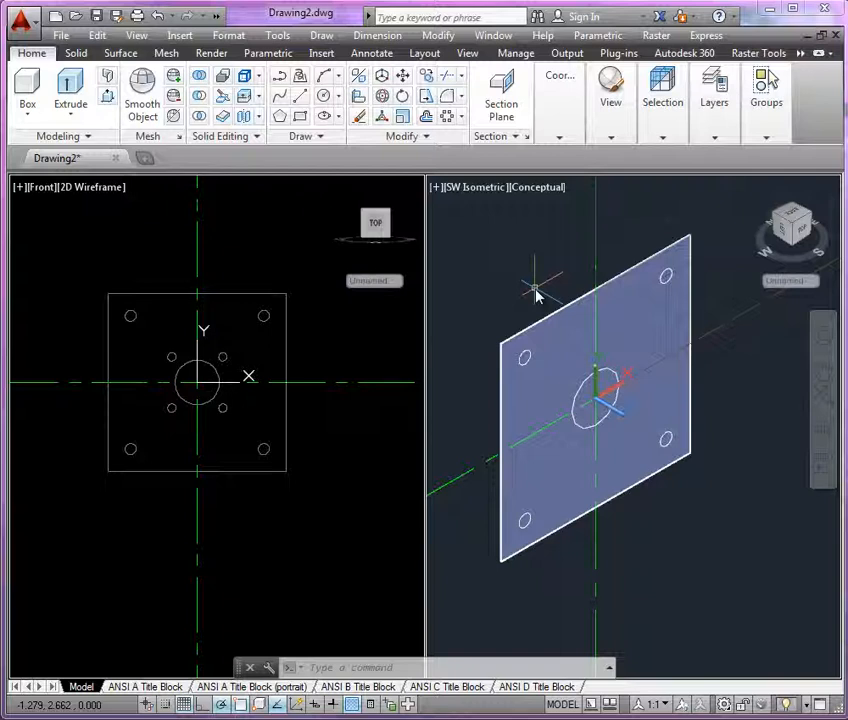
{"action": "left_click", "coordinate": [343, 429]}
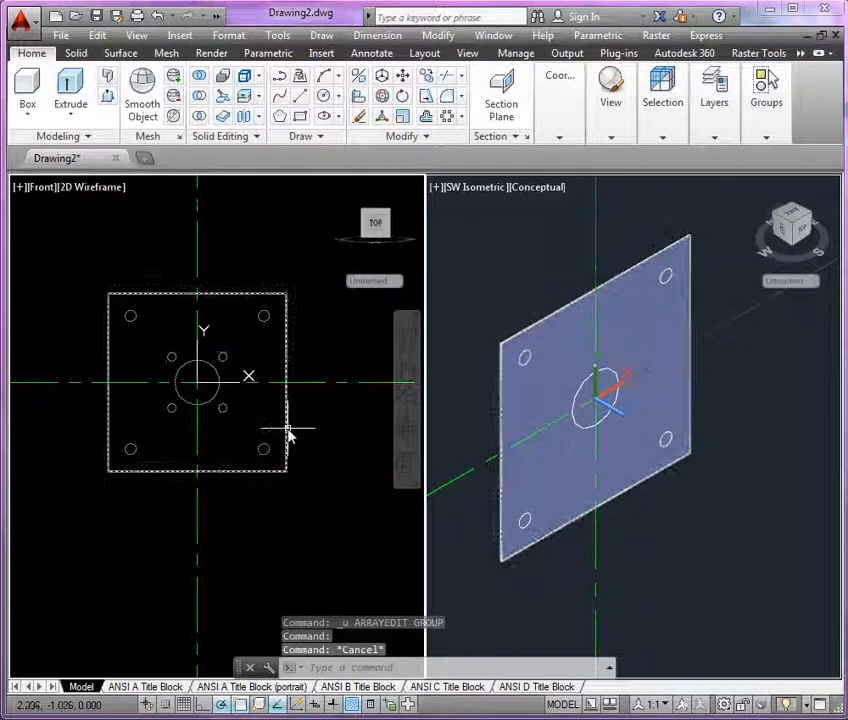
{"action": "left_click", "coordinate": [228, 418]}
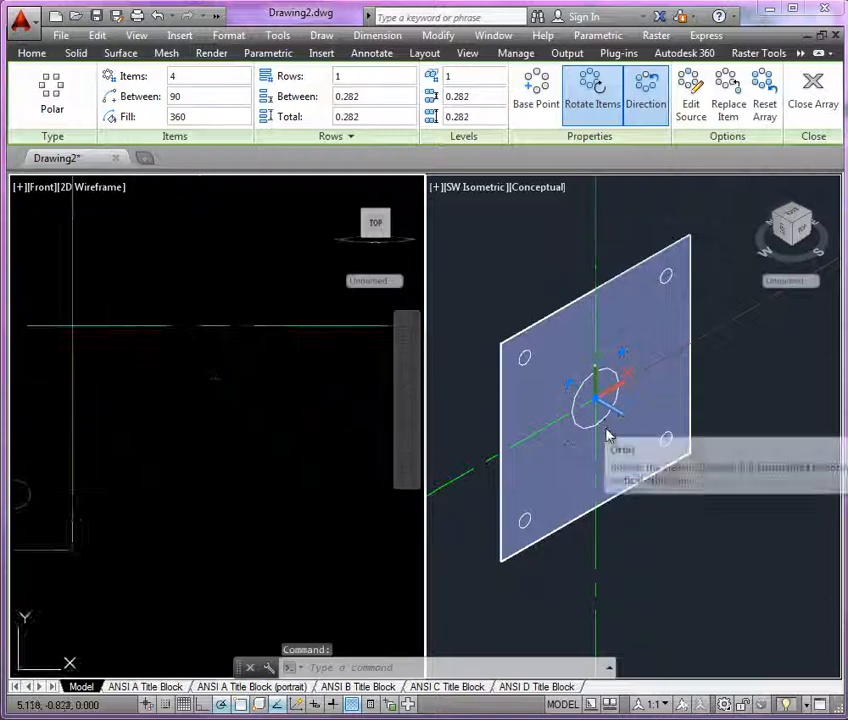
{"action": "scroll", "coordinate": [333, 439], "scroll_direction": "down", "scroll_amount": 2}
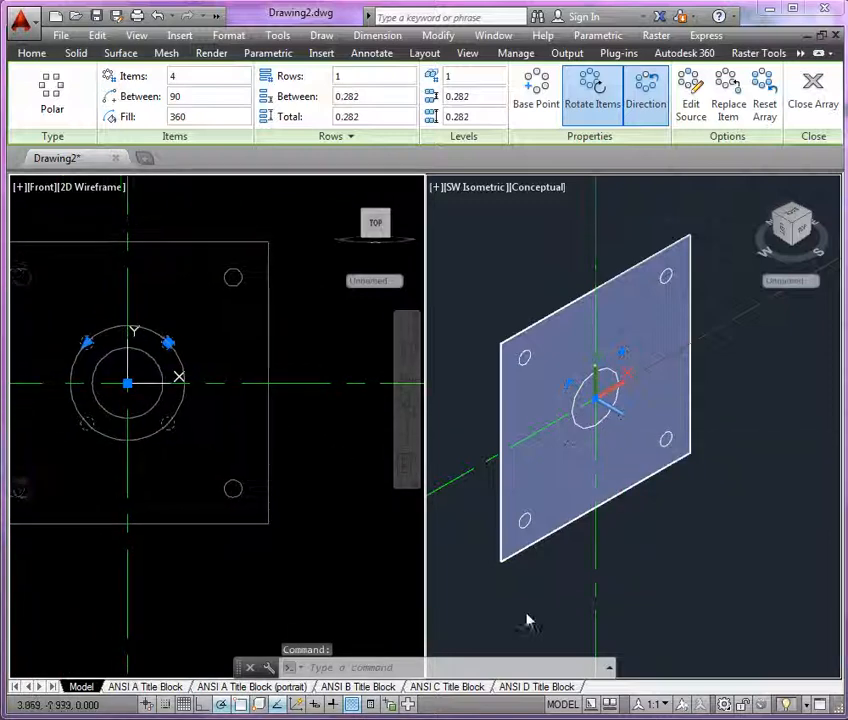
{"action": "scroll", "coordinate": [668, 369], "scroll_direction": "up", "scroll_amount": 3}
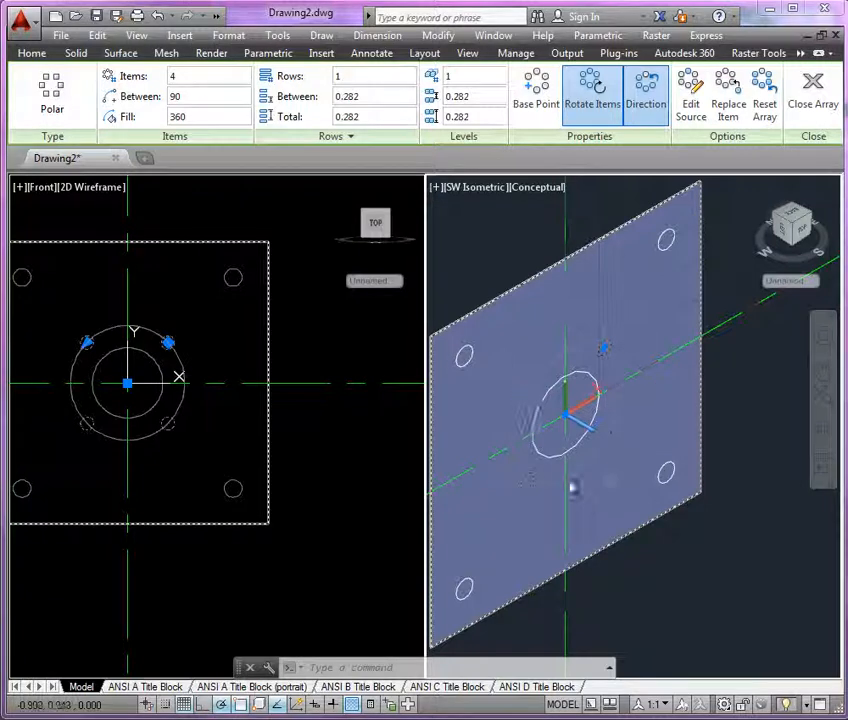
{"action": "middle_click_drag", "start_coordinate": [615, 490], "coordinate": [666, 485]}
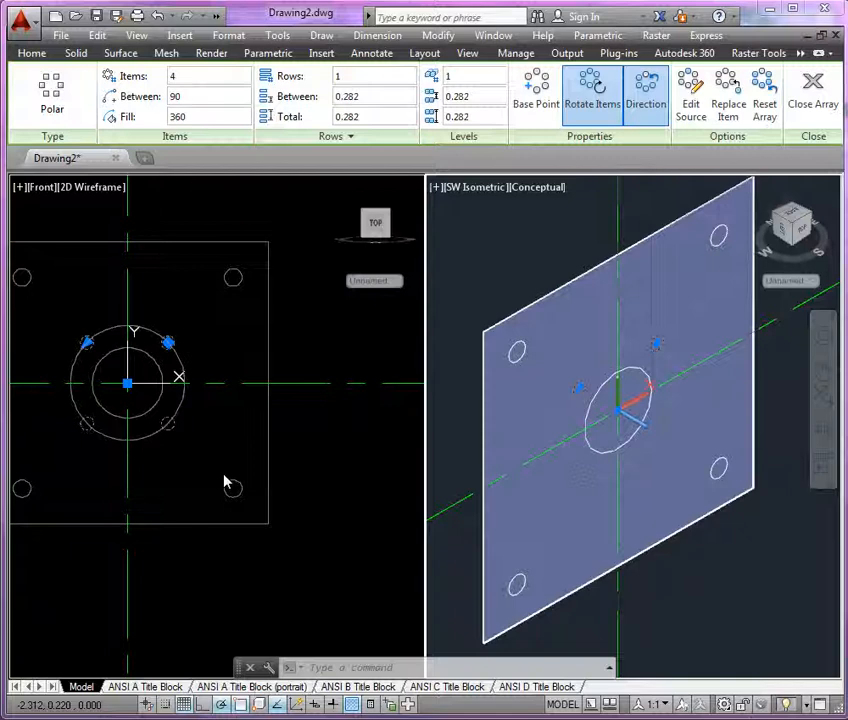
{"action": "key", "text": "Escape"}
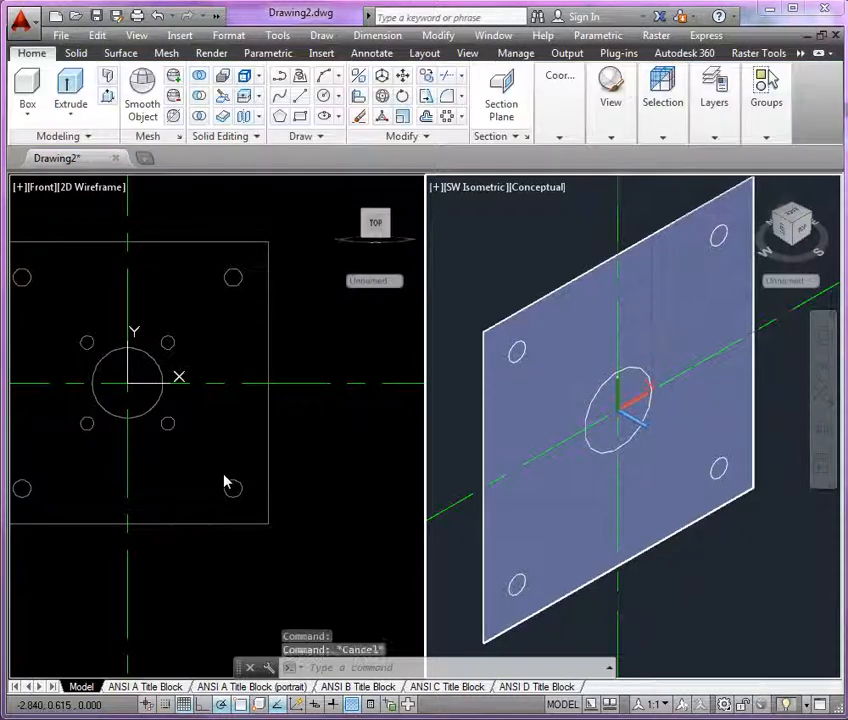
Explode the four-hole polar array around the center hole into separate circles in the front viewport
{"action": "left_click", "coordinate": [196, 432]}
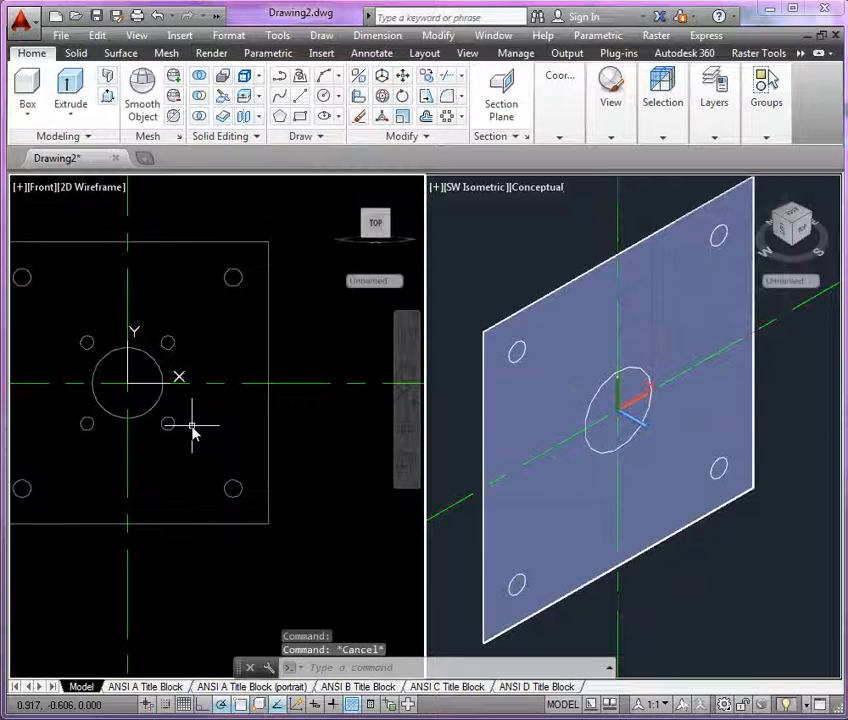
{"action": "type", "text": "x"}
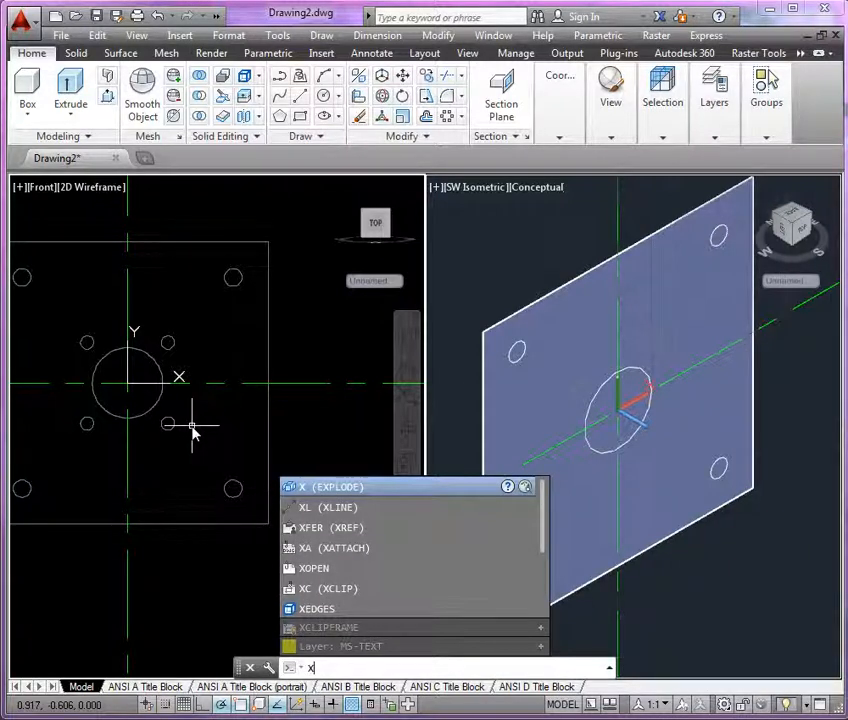
{"action": "key", "text": "Return"}
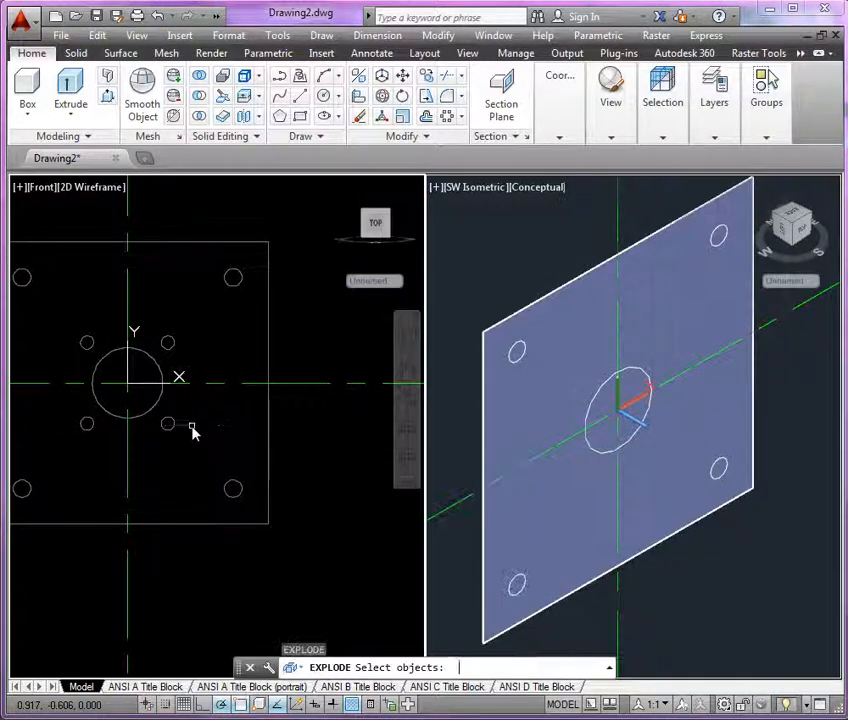
{"action": "left_click", "coordinate": [176, 430]}
{"action": "left_click", "coordinate": [170, 425]}
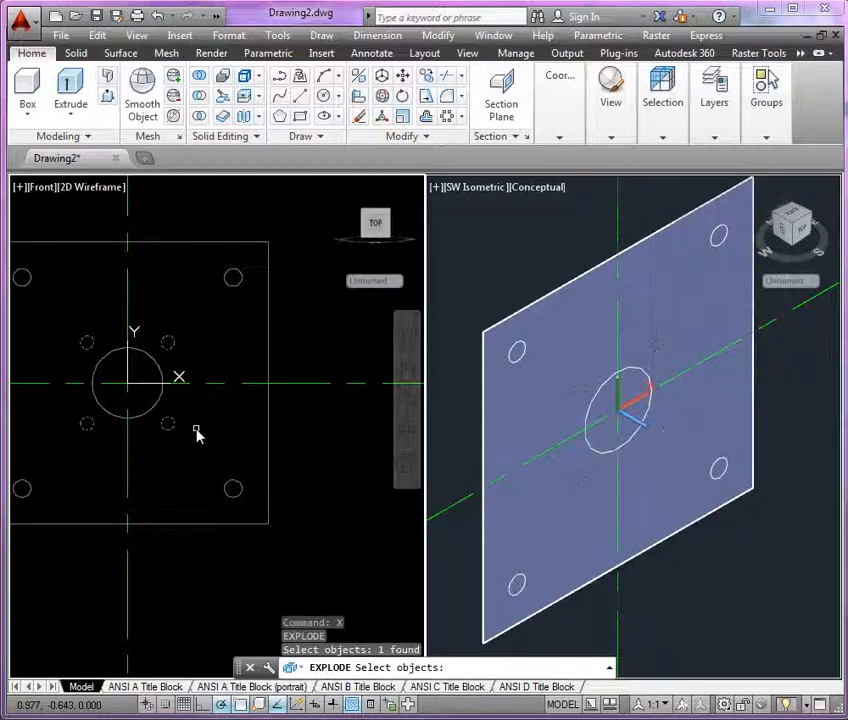
{"action": "key", "text": "Return"}
{"action": "middle_click_drag", "start_coordinate": [197, 432], "coordinate": [209, 434]}
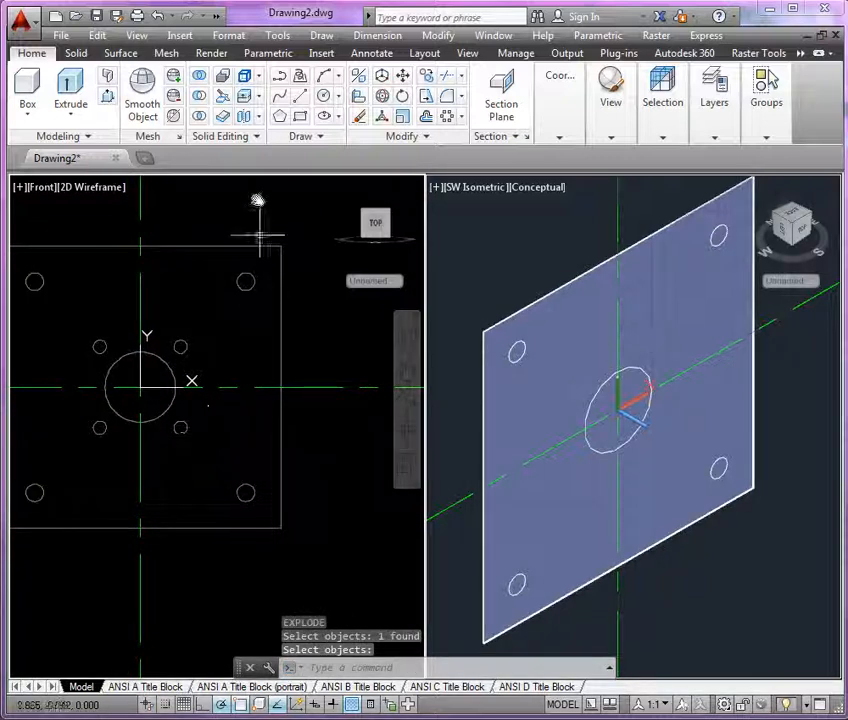
Convert the four small circles around the center hole into regions
{"action": "left_click", "coordinate": [418, 139]}
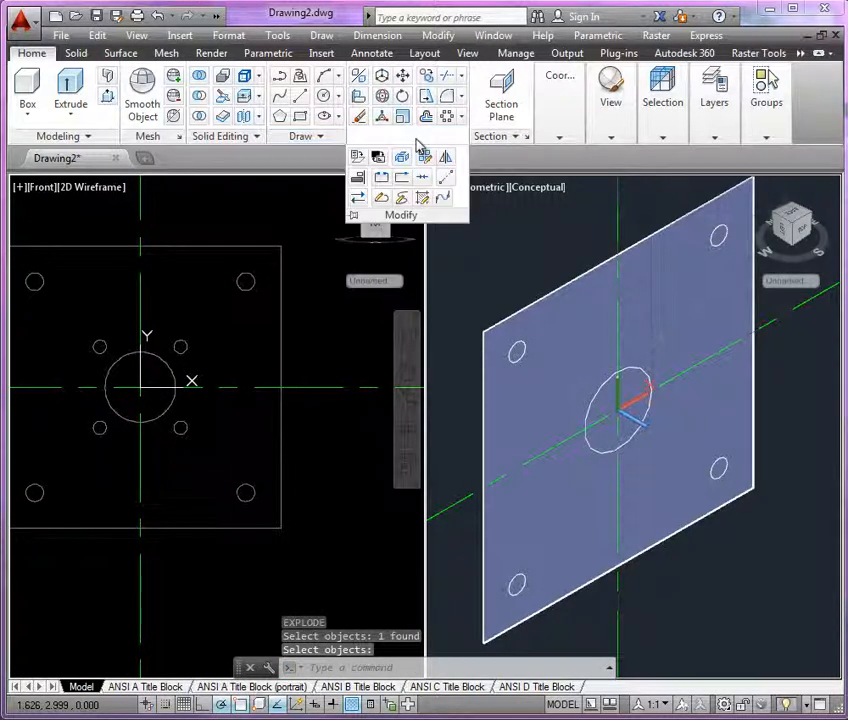
{"action": "left_click", "coordinate": [316, 139]}
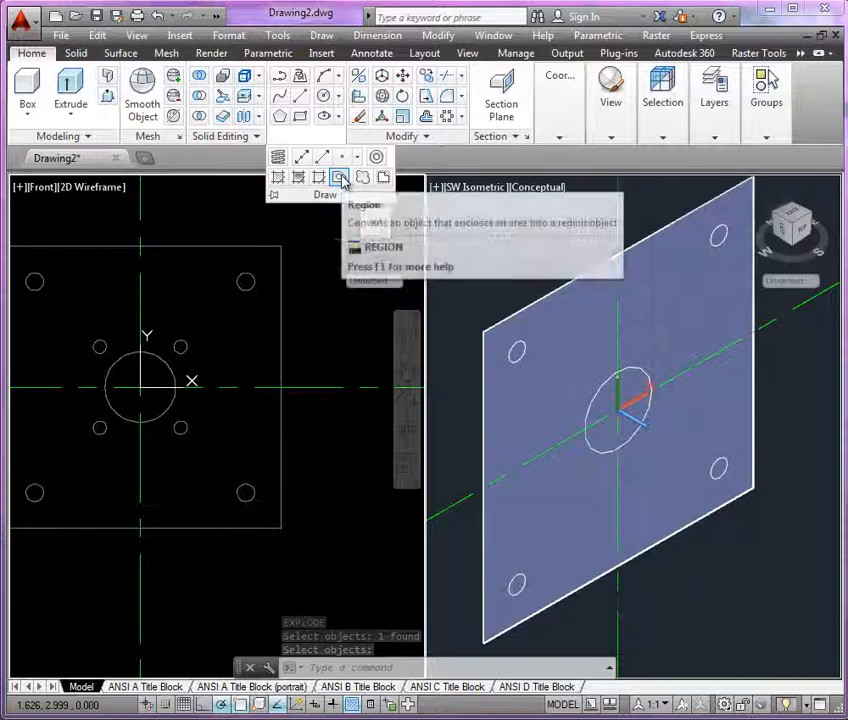
{"action": "left_click", "coordinate": [341, 179]}
{"action": "left_click", "coordinate": [181, 427]}
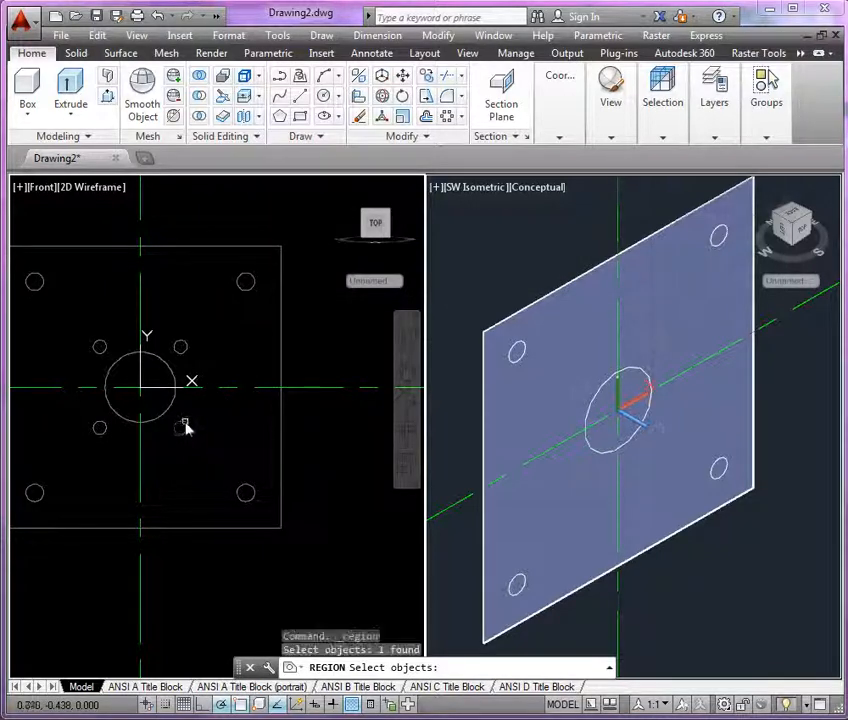
{"action": "left_click", "coordinate": [182, 350]}
{"action": "left_click", "coordinate": [103, 348]}
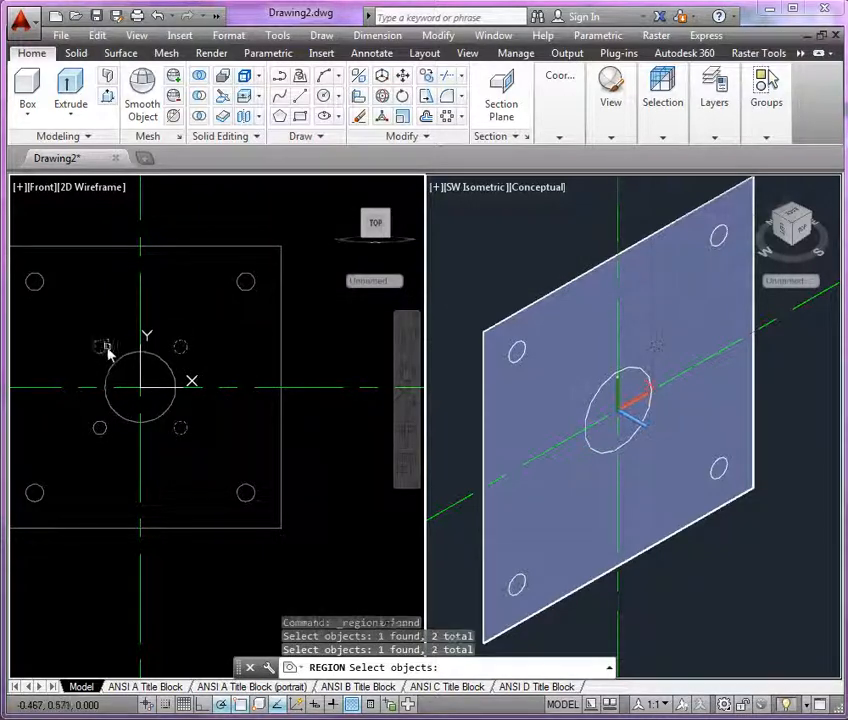
{"action": "left_click", "coordinate": [103, 428]}
{"action": "key", "text": "Return"}
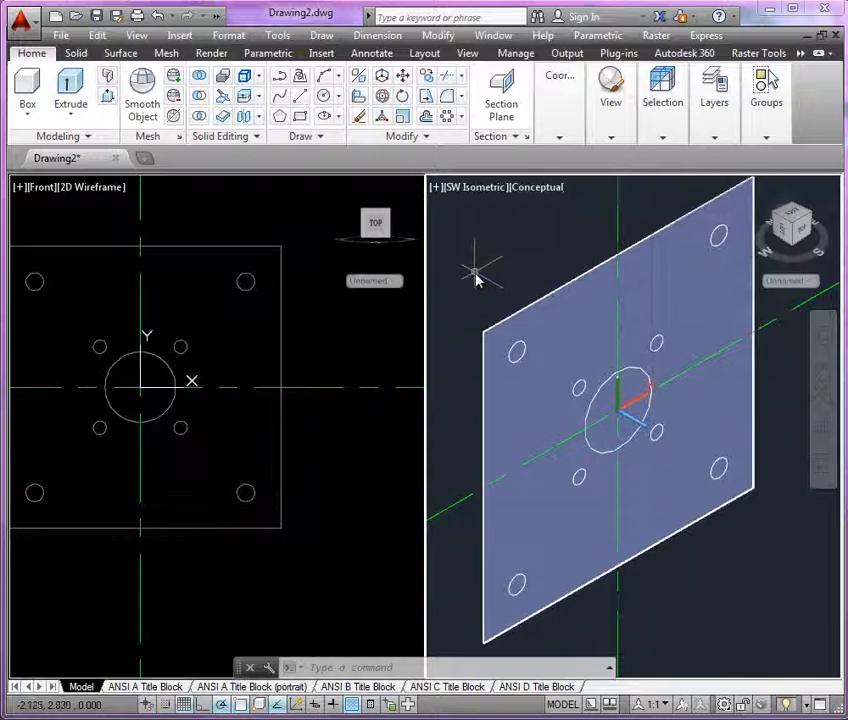
Turn off the grid and subtract the center, four surrounding and four corner hole regions from the square plate region
{"action": "scroll", "coordinate": [476, 279], "scroll_direction": "down", "scroll_amount": 2}
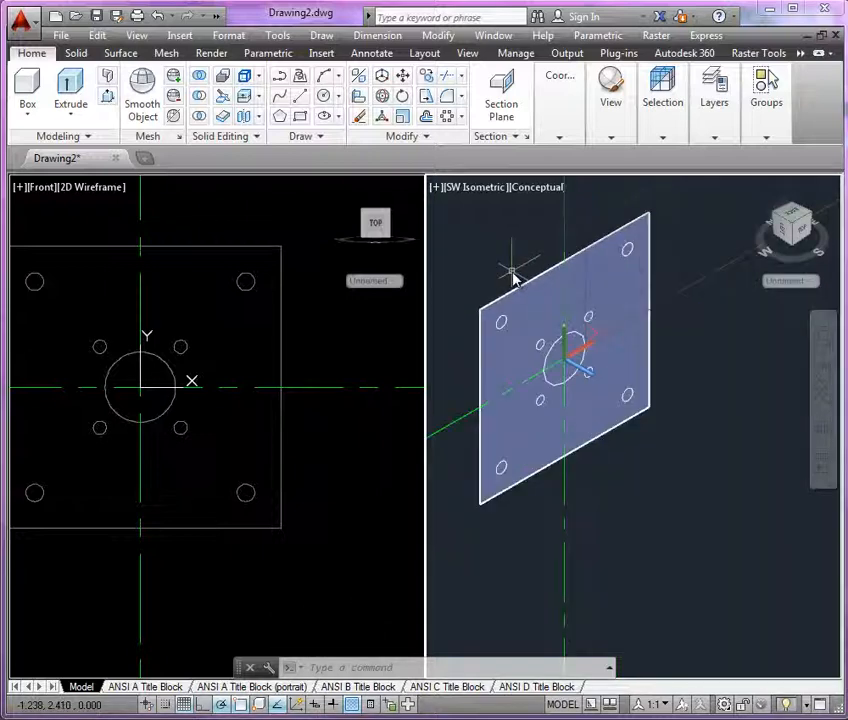
{"action": "left_click", "coordinate": [185, 704]}
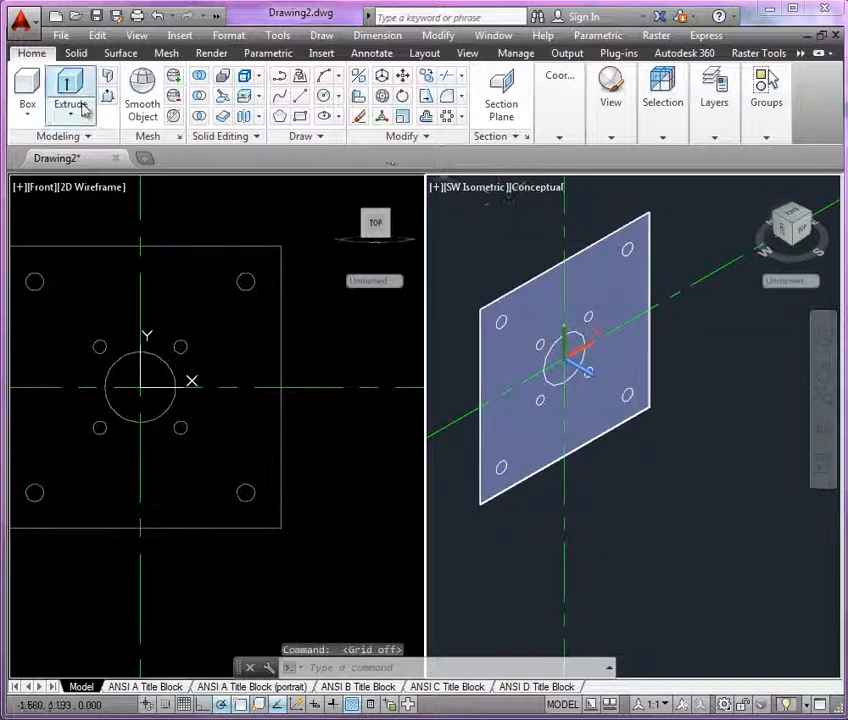
{"action": "left_click", "coordinate": [199, 96]}
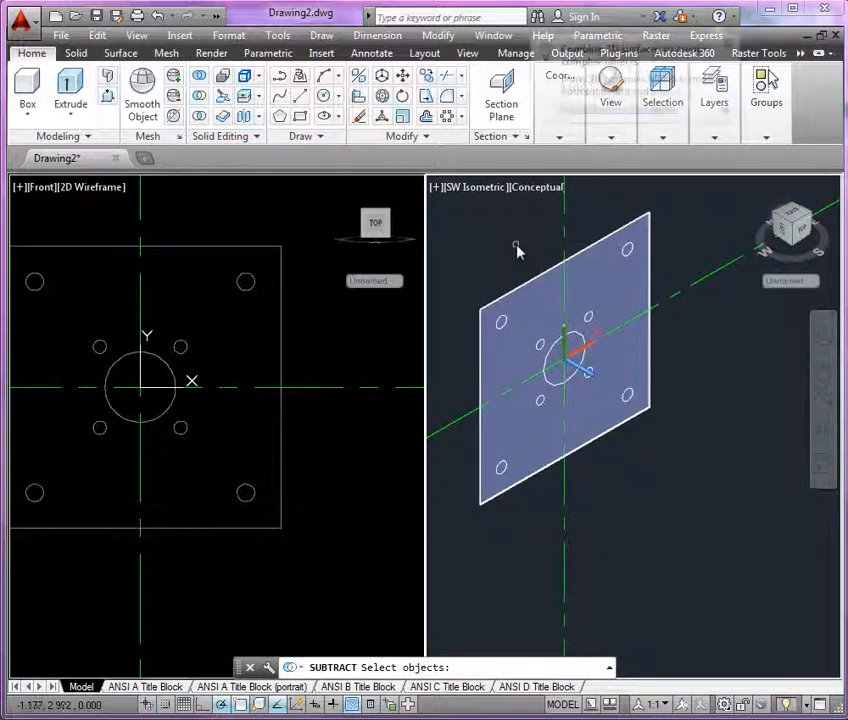
{"action": "left_click", "coordinate": [531, 284]}
{"action": "left_click", "coordinate": [529, 283]}
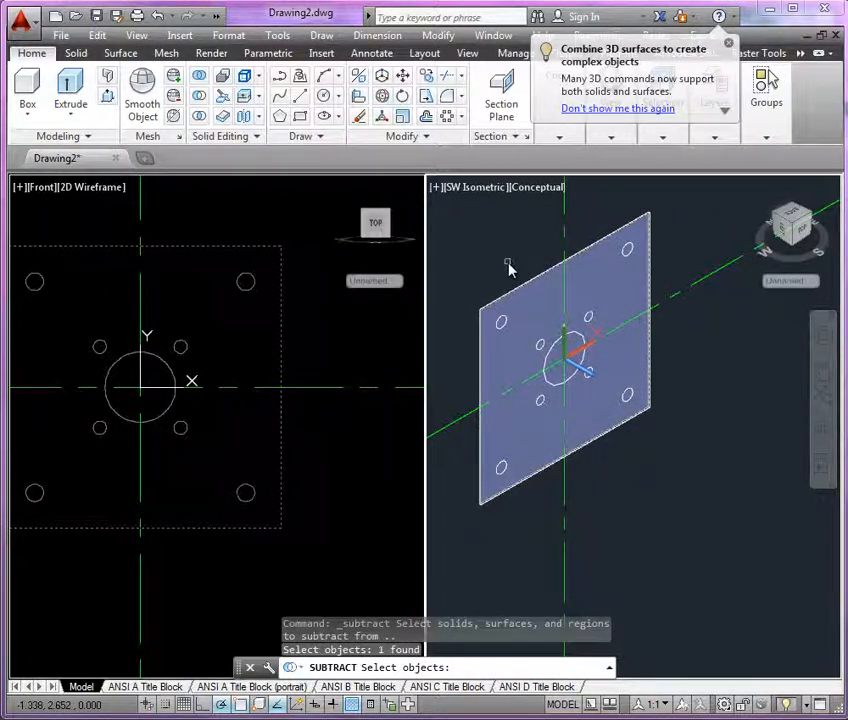
{"action": "key", "text": "Return"}
{"action": "left_click", "coordinate": [505, 323]}
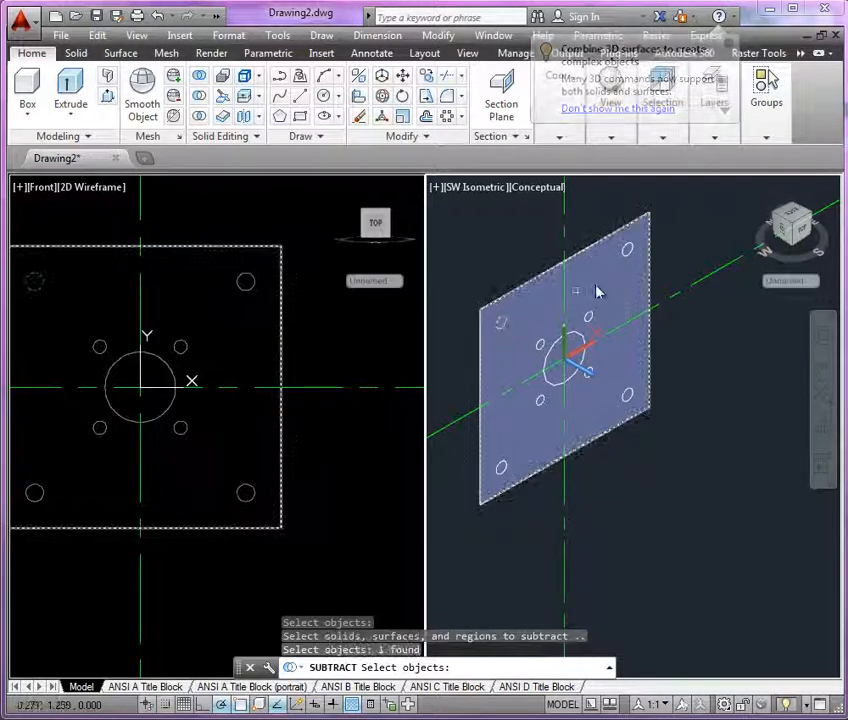
{"action": "left_click", "coordinate": [628, 255]}
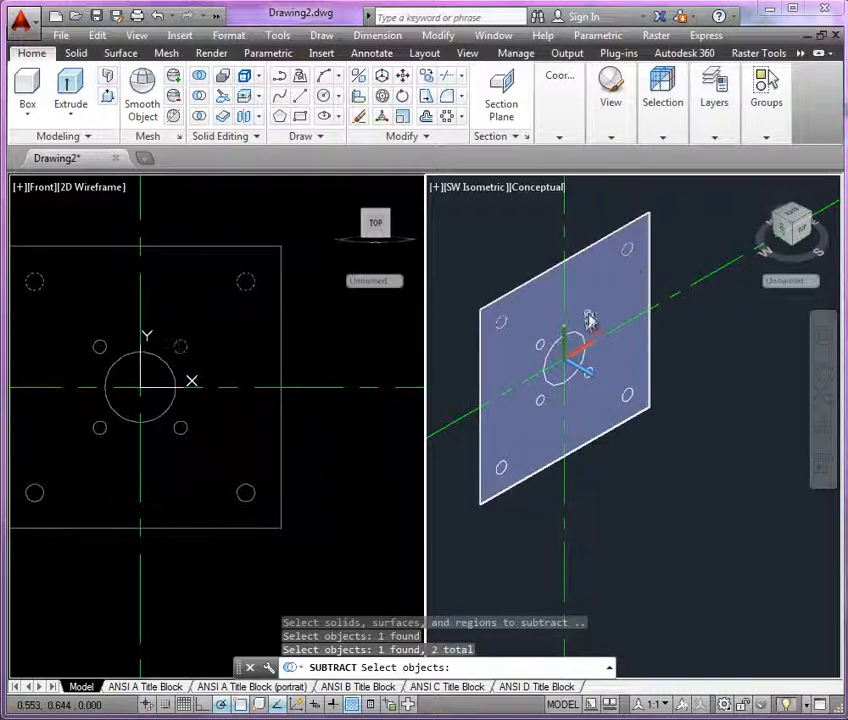
{"action": "left_click", "coordinate": [541, 342]}
{"action": "left_click", "coordinate": [560, 352]}
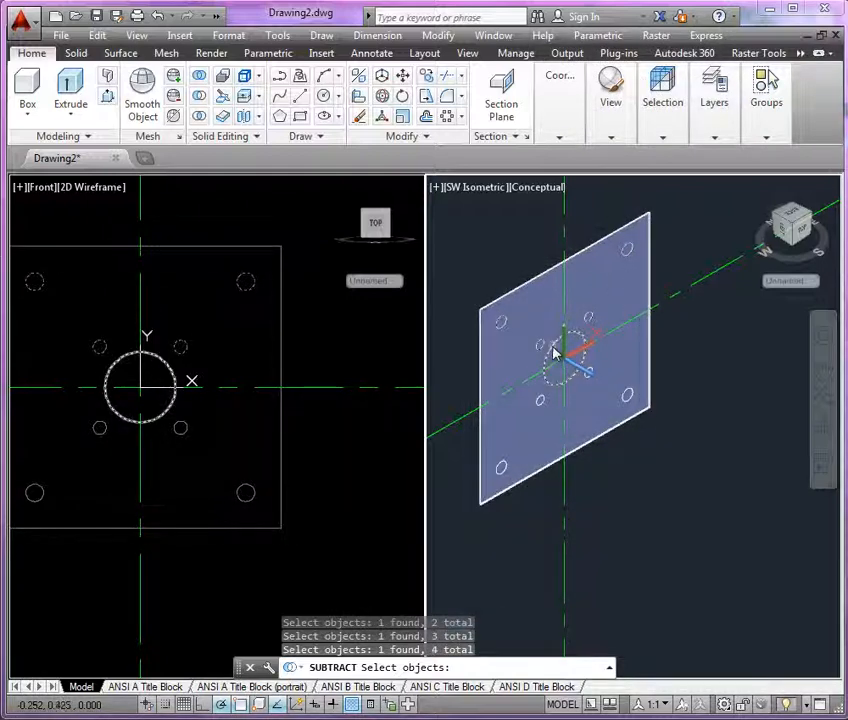
{"action": "left_click", "coordinate": [553, 388]}
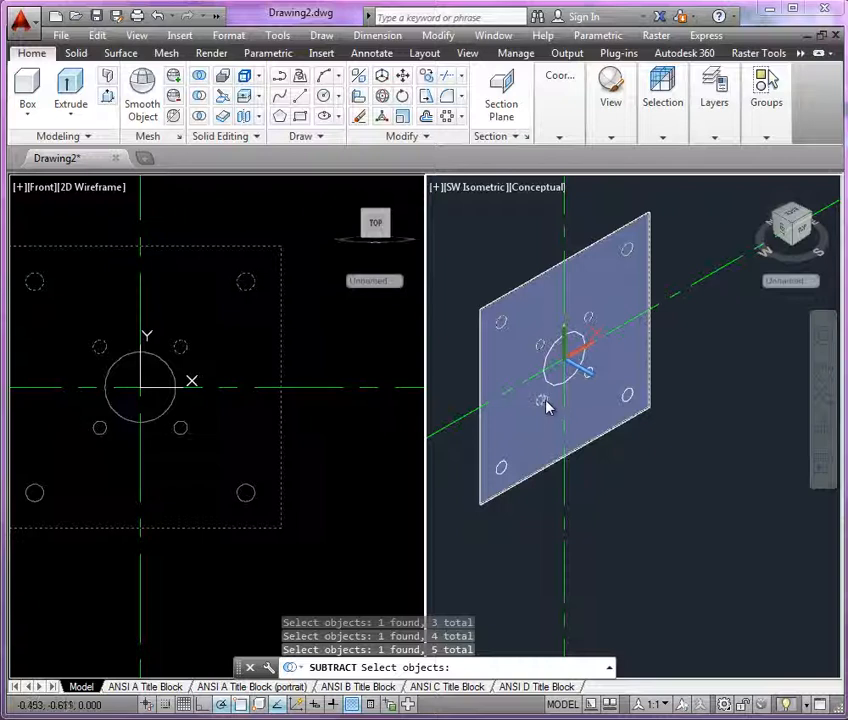
{"action": "left_click", "coordinate": [546, 404]}
{"action": "left_click", "coordinate": [555, 390]}
{"action": "left_click", "coordinate": [577, 392]}
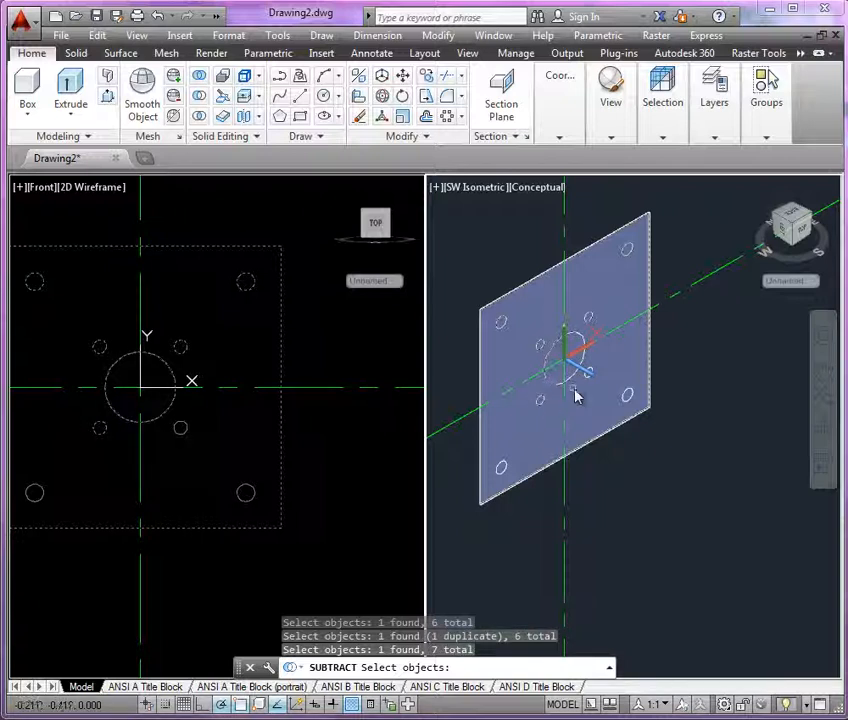
{"action": "left_click", "coordinate": [592, 375]}
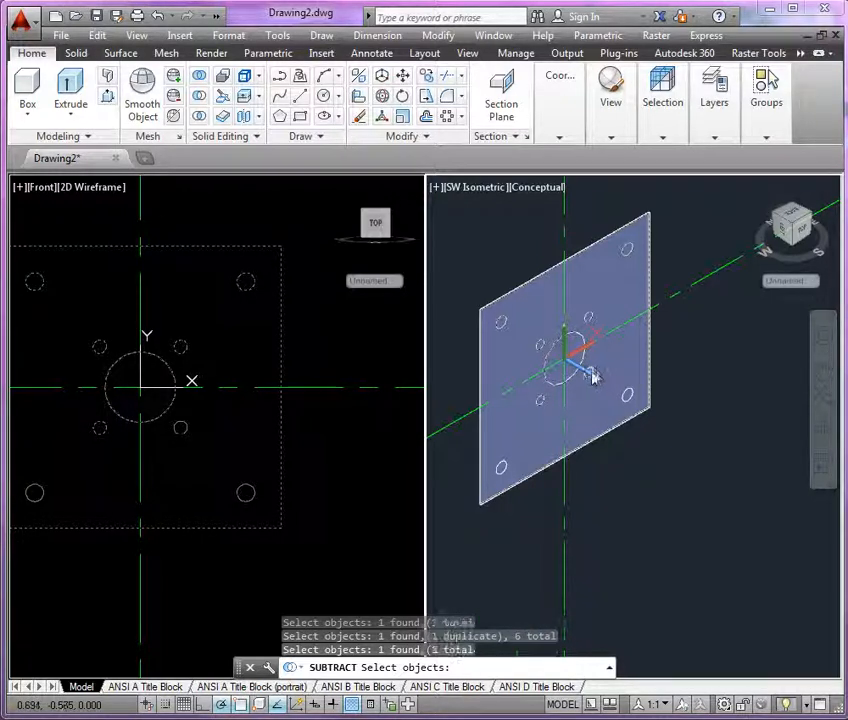
{"action": "left_click", "coordinate": [594, 326]}
{"action": "left_click", "coordinate": [592, 326]}
{"action": "left_click", "coordinate": [589, 322]}
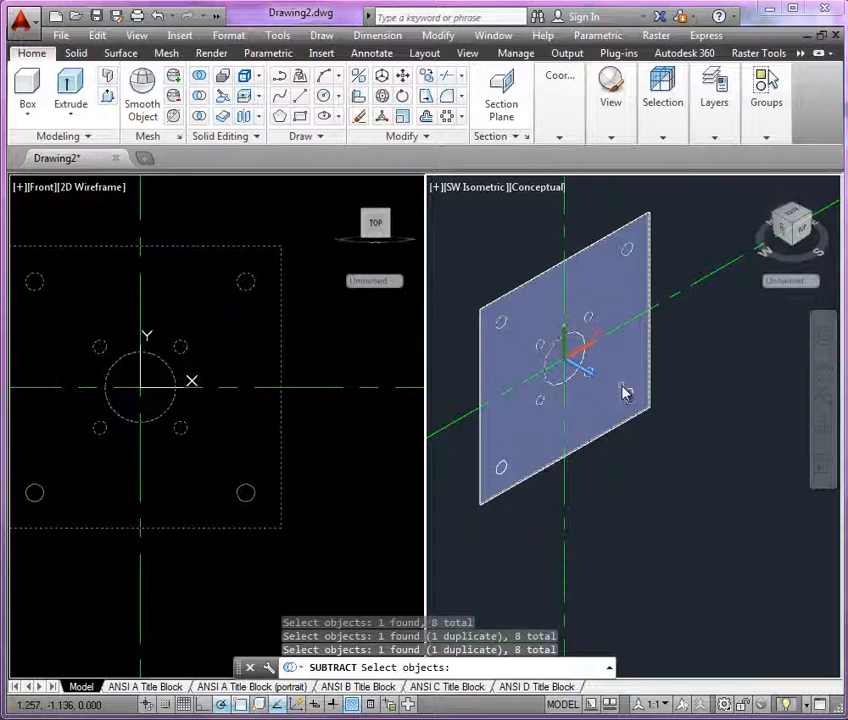
{"action": "left_click", "coordinate": [627, 394]}
{"action": "left_click", "coordinate": [503, 470]}
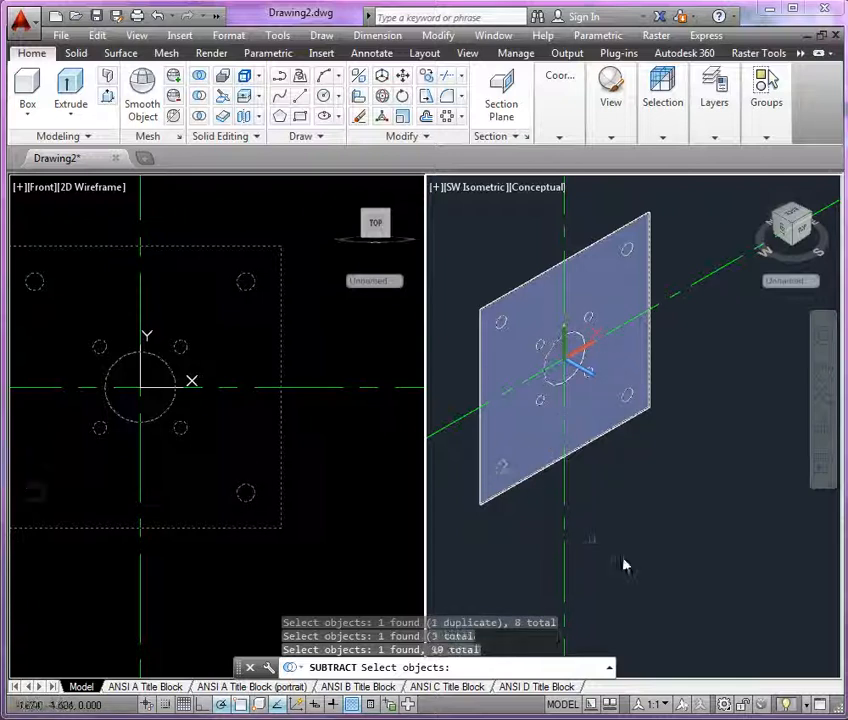
{"action": "key", "text": "Return"}
{"action": "middle_click_drag", "start_coordinate": [655, 535], "coordinate": [645, 549]}
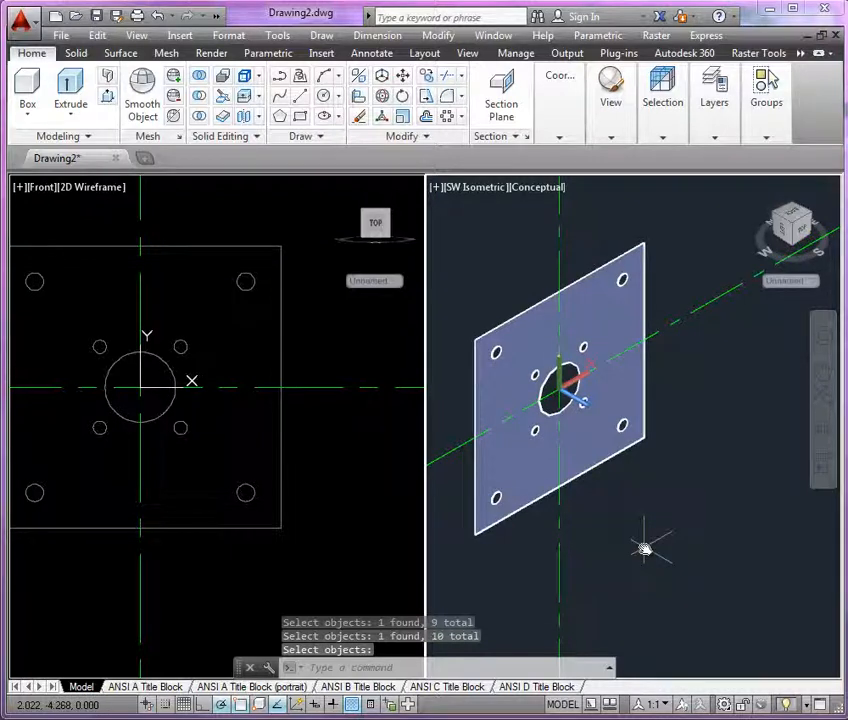
Extrude the perforated plate region to a height of 0.5 as a solid
{"action": "left_click", "coordinate": [70, 82]}
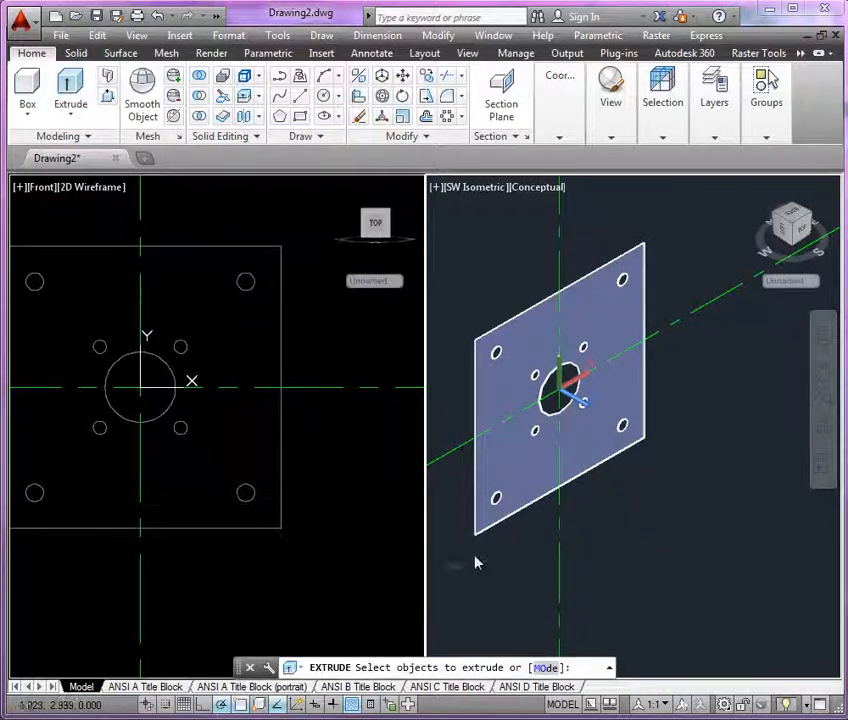
{"action": "left_click", "coordinate": [499, 532]}
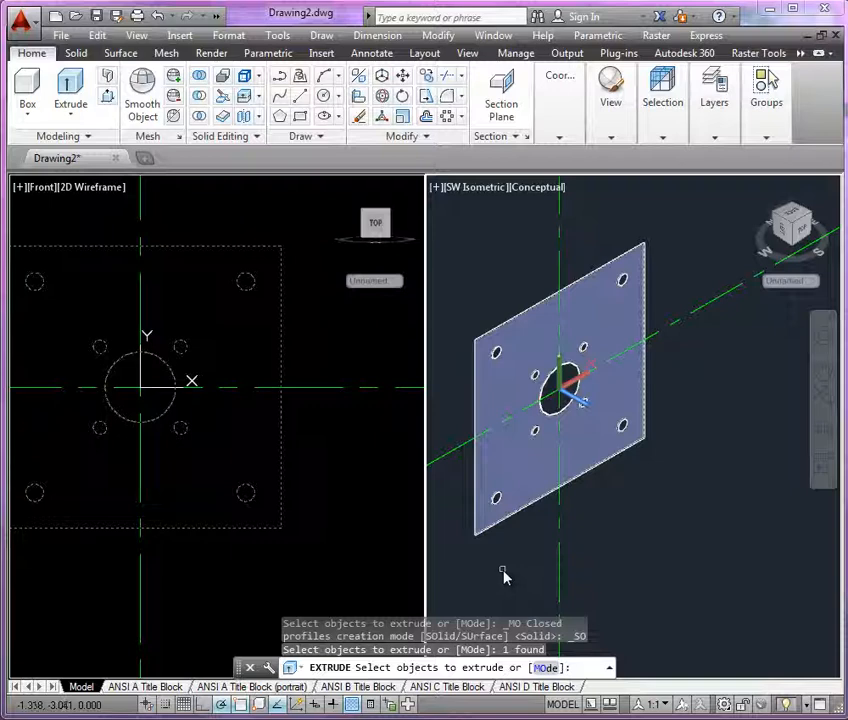
{"action": "key", "text": "Return"}
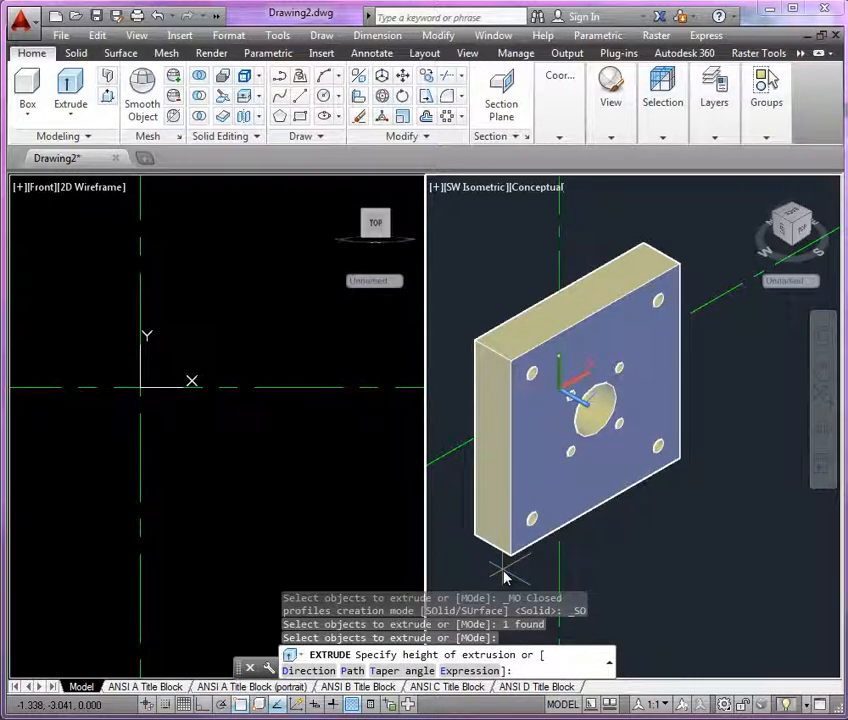
{"action": "type", "text": ".5"}
{"action": "key", "text": "Return"}
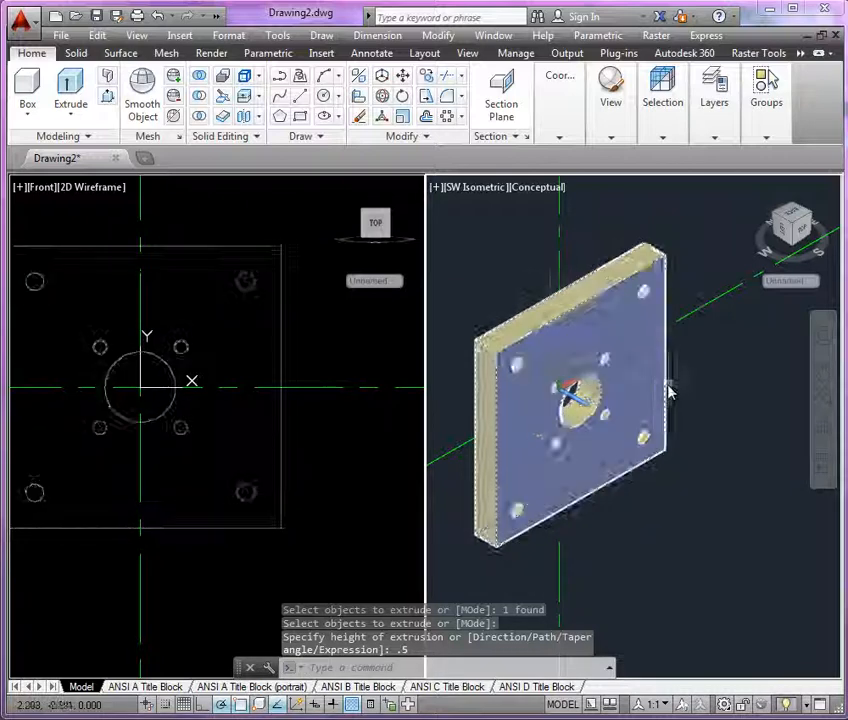
Set the FACETRES system variable to 10 to smooth the shaded display of the holes
{"action": "scroll", "coordinate": [655, 420], "scroll_direction": "up", "scroll_amount": 4}
{"action": "scroll", "coordinate": [648, 442], "scroll_direction": "down", "scroll_amount": 2}
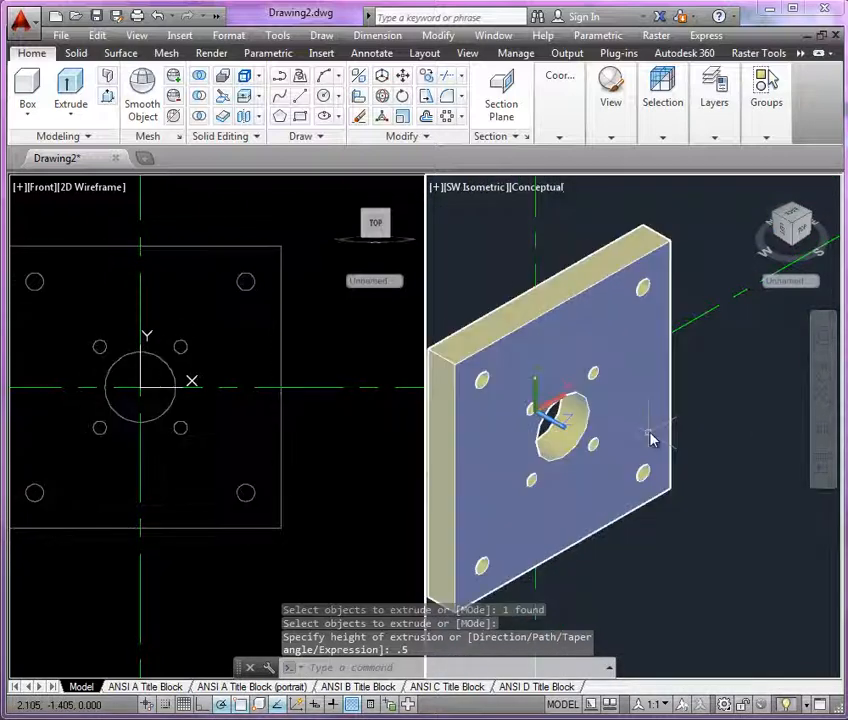
{"action": "left_click", "coordinate": [822, 432]}
{"action": "left_click_drag", "start_coordinate": [751, 475], "coordinate": [729, 452]}
{"action": "key", "text": "Escape"}
{"action": "scroll", "coordinate": [543, 431], "scroll_direction": "up", "scroll_amount": 2}
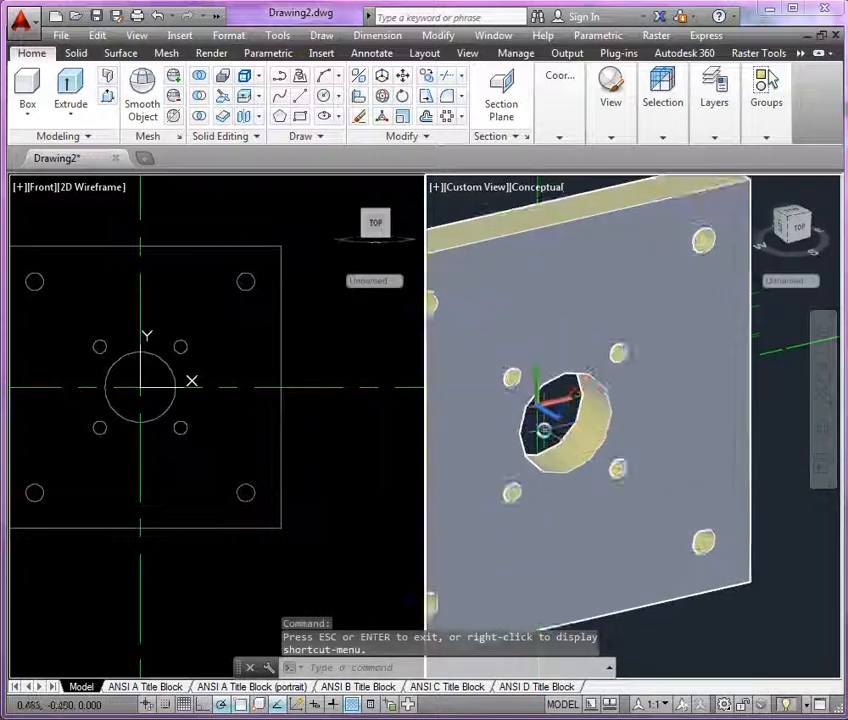
{"action": "scroll", "coordinate": [545, 429], "scroll_direction": "up", "scroll_amount": 2}
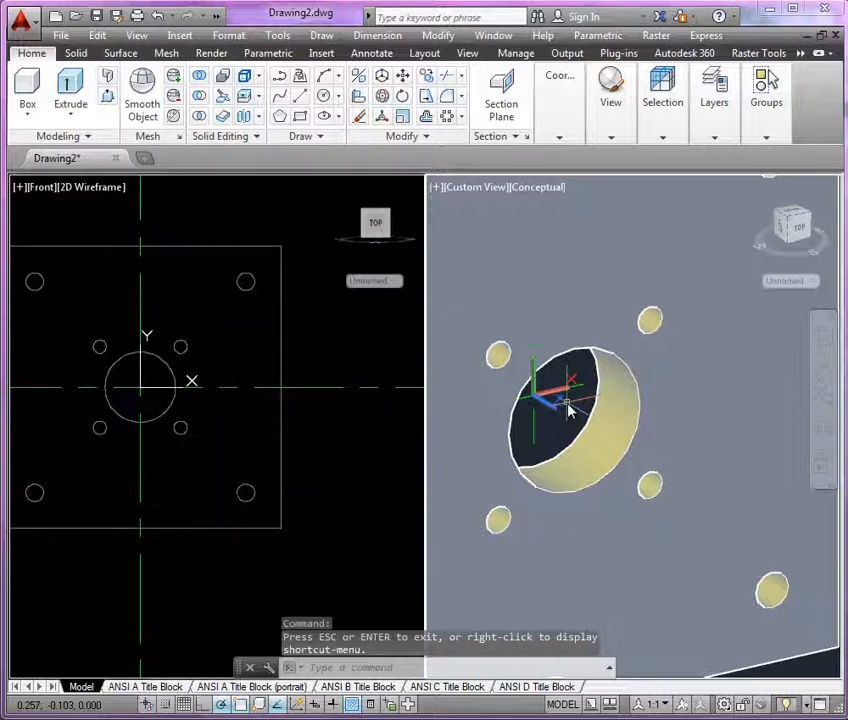
{"action": "type", "text": "fa"}
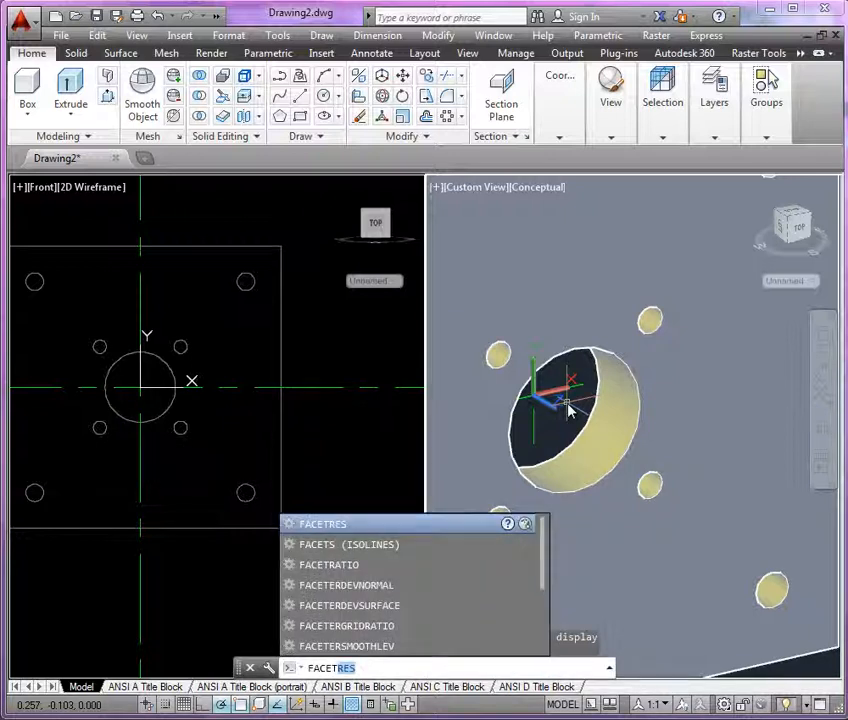
{"action": "key", "text": "Return"}
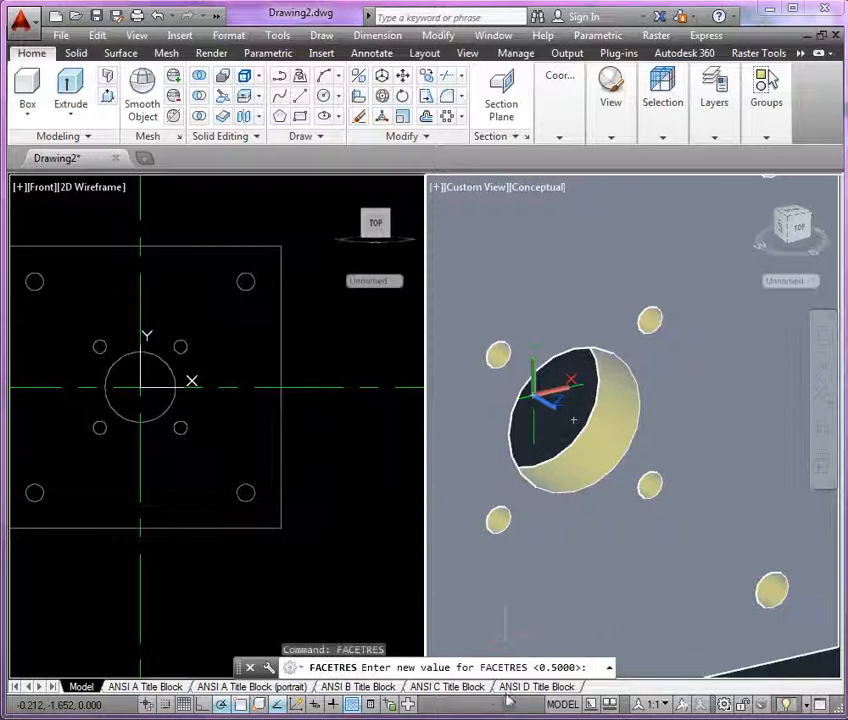
{"action": "type", "text": "10"}
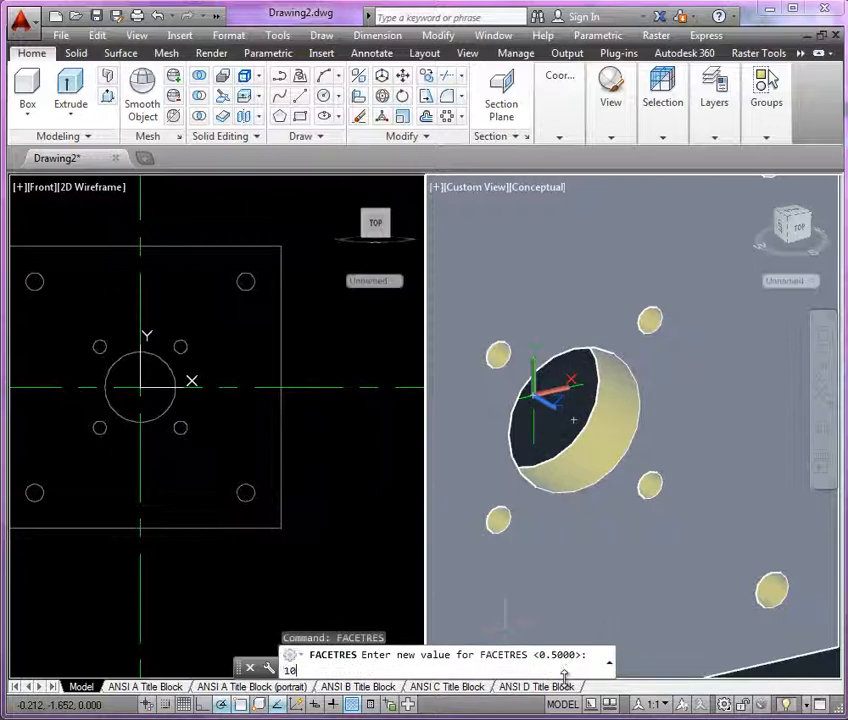
{"action": "key", "text": "Return"}
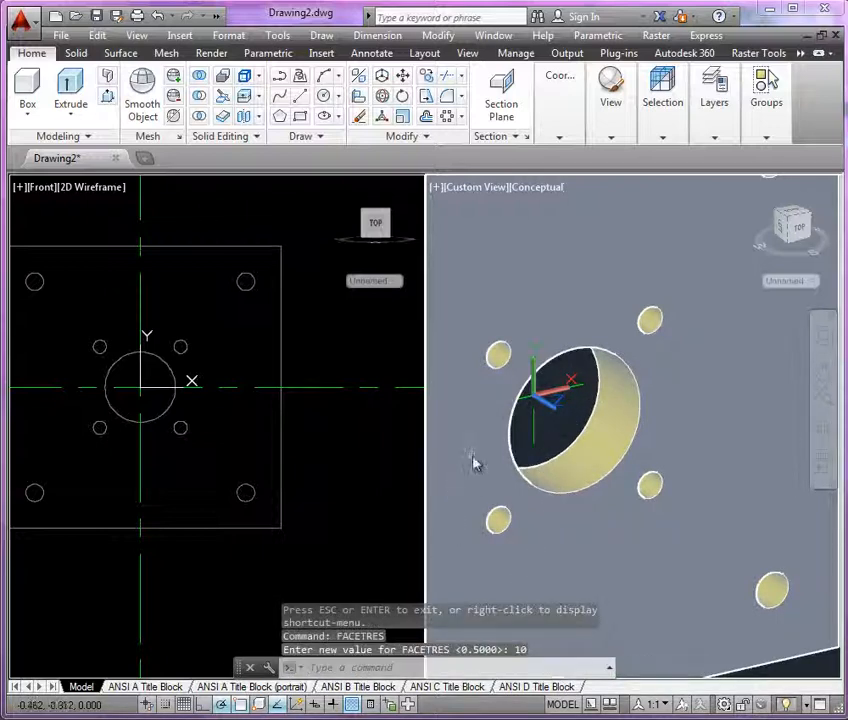
Delete the horizontal and vertical centerlines crossing the plate
{"action": "type", "text": "z"}
{"action": "key", "text": "Return"}
{"action": "type", "text": "e"}
{"action": "key", "text": "Return"}
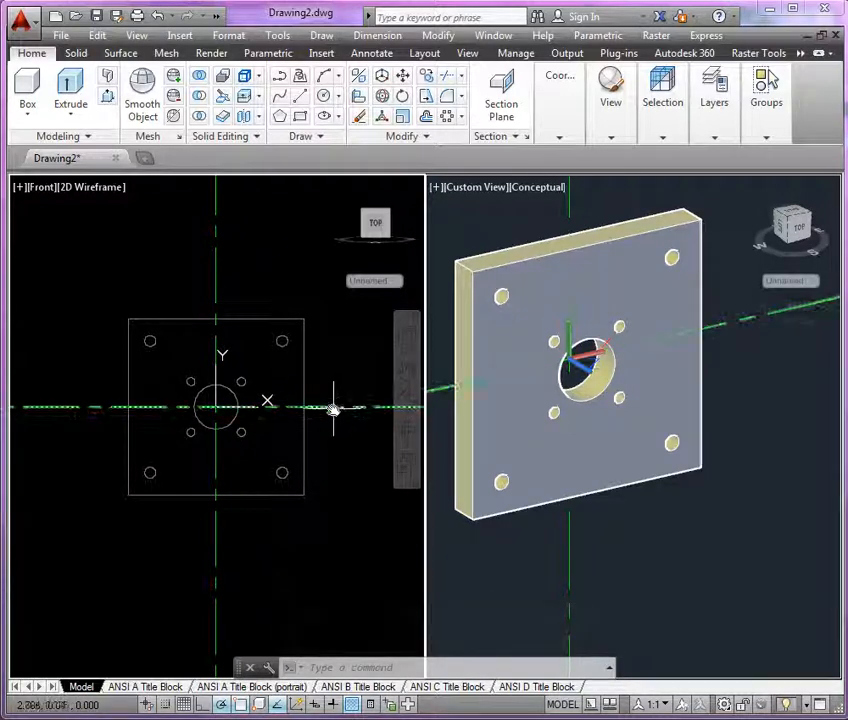
{"action": "left_click", "coordinate": [333, 409]}
{"action": "left_click", "coordinate": [247, 298]}
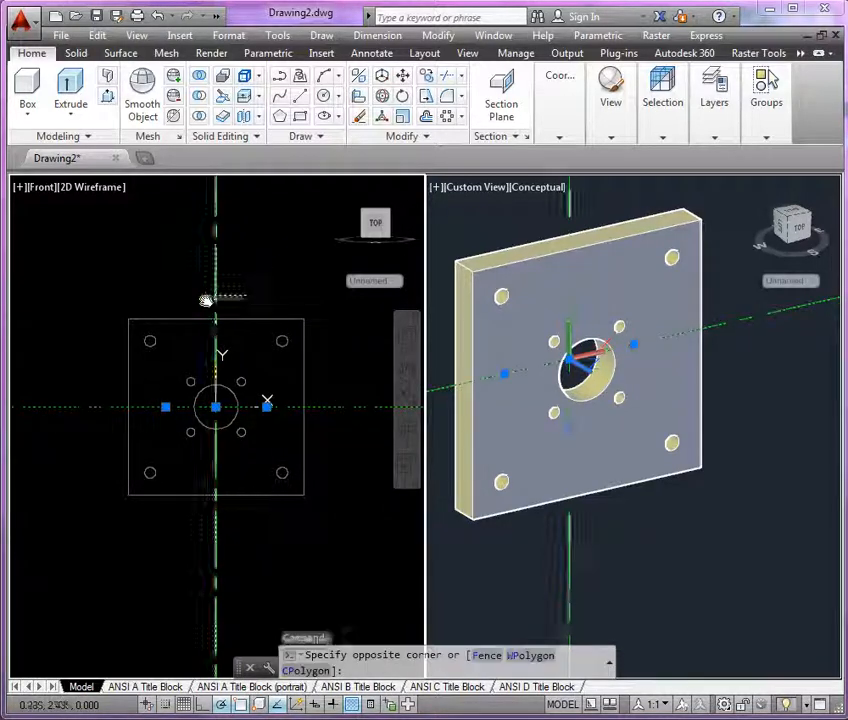
{"action": "left_click", "coordinate": [206, 300]}
{"action": "key", "text": "Delete"}
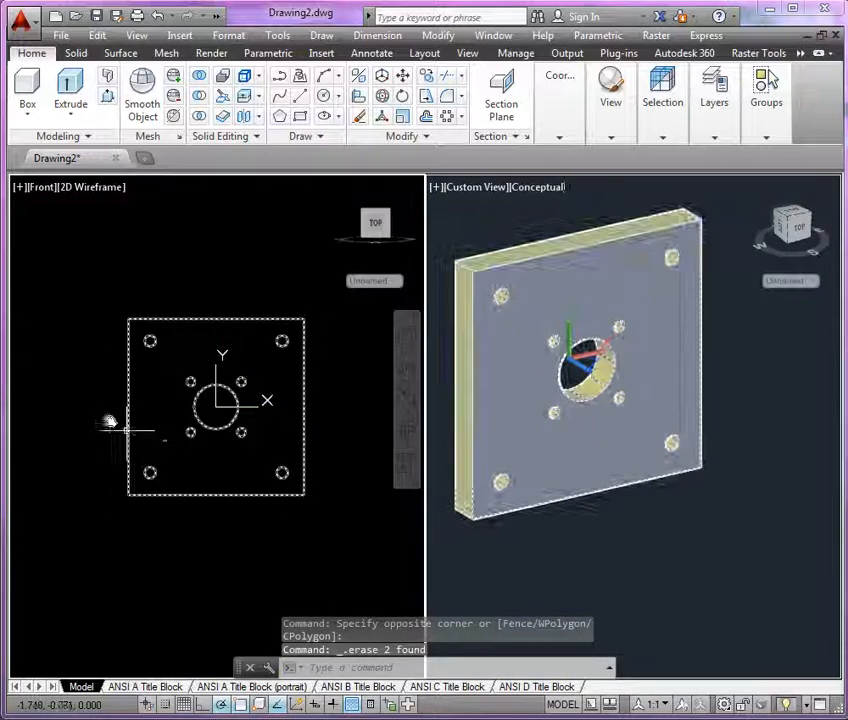
{"action": "scroll", "coordinate": [110, 426], "scroll_direction": "down", "scroll_amount": 2}
{"action": "left_click", "coordinate": [576, 539]}
{"action": "scroll", "coordinate": [595, 545], "scroll_direction": "up", "scroll_amount": 2}
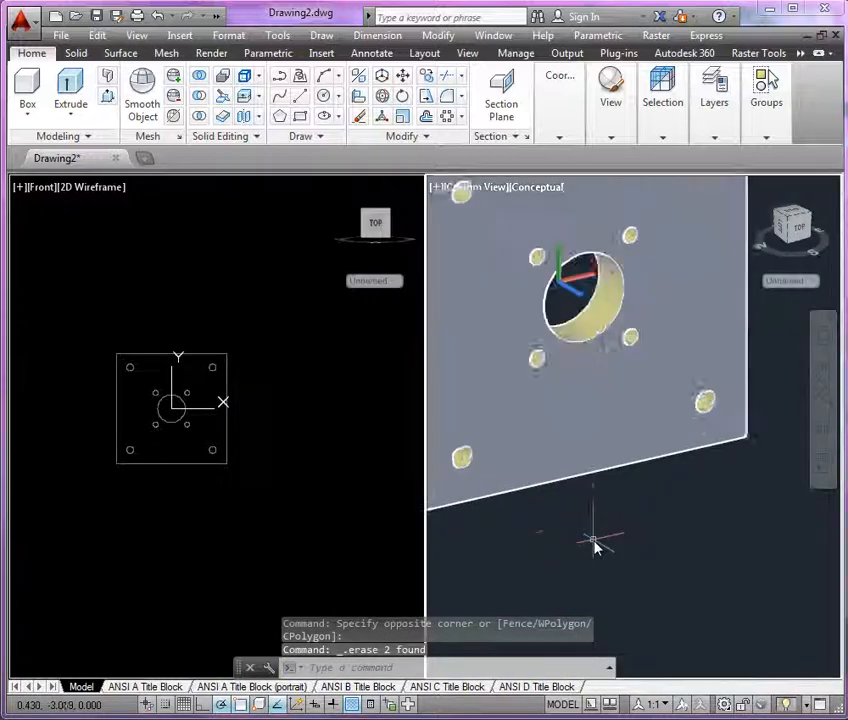
{"action": "scroll", "coordinate": [596, 545], "scroll_direction": "down", "scroll_amount": 4}
{"action": "left_click", "coordinate": [279, 468]}
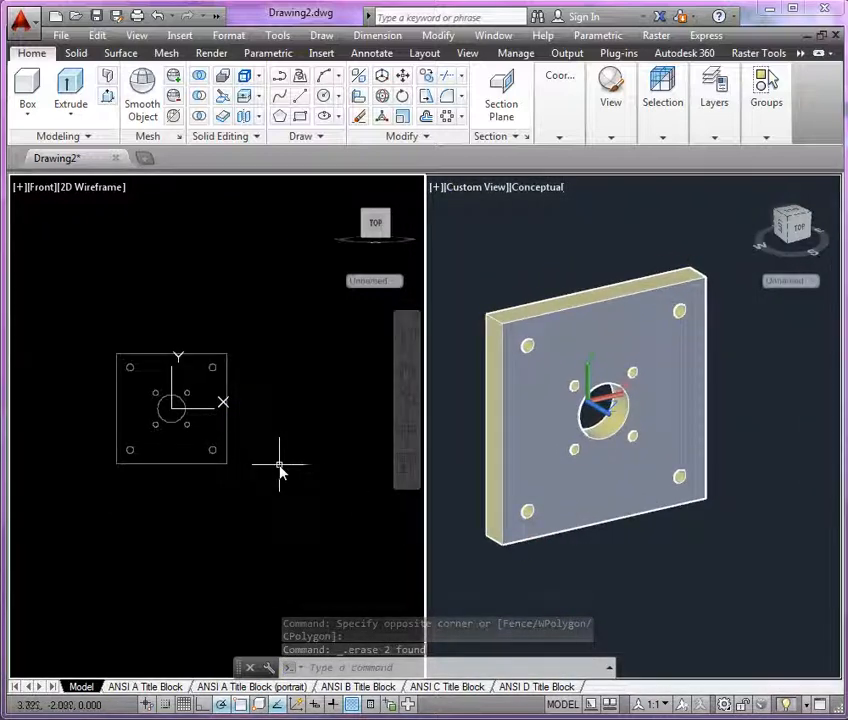
{"action": "scroll", "coordinate": [280, 466], "scroll_direction": "up", "scroll_amount": 2}
{"action": "middle_click_drag", "start_coordinate": [282, 466], "coordinate": [352, 480]}
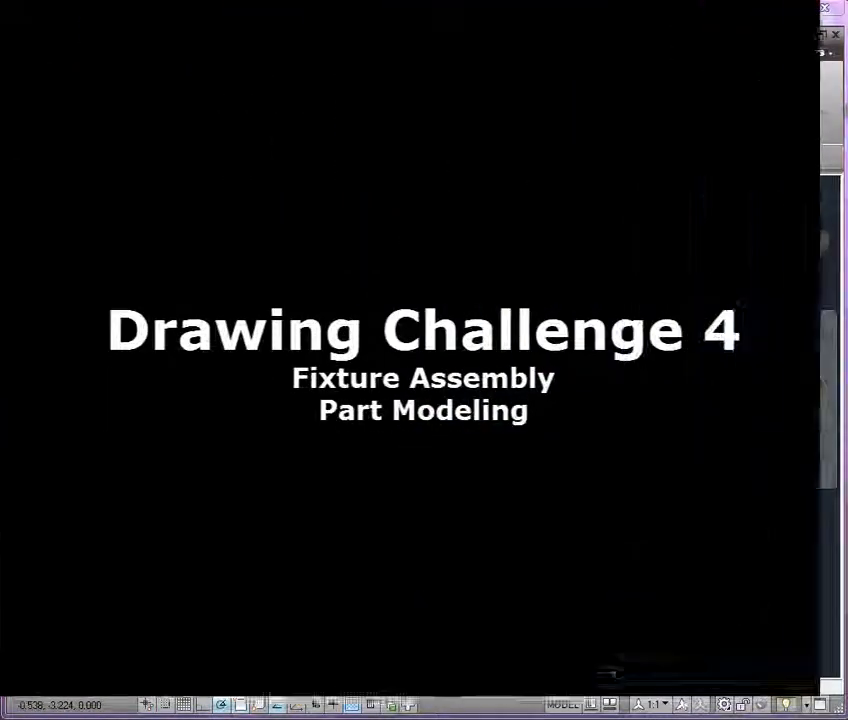